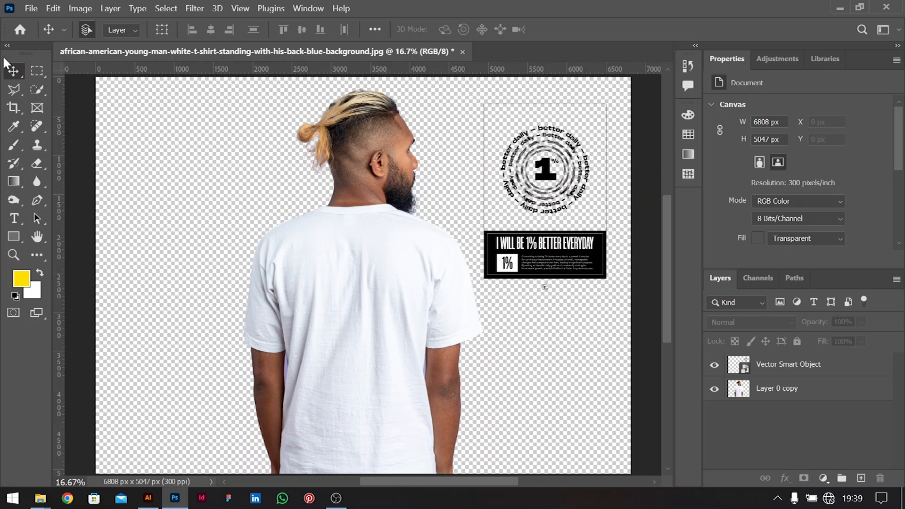
Drag the 'I WILL BE 1% BETTER EVERYDAY' graphic from the canvas edge onto the T-shirt back
drag(548, 257, 547, 247)
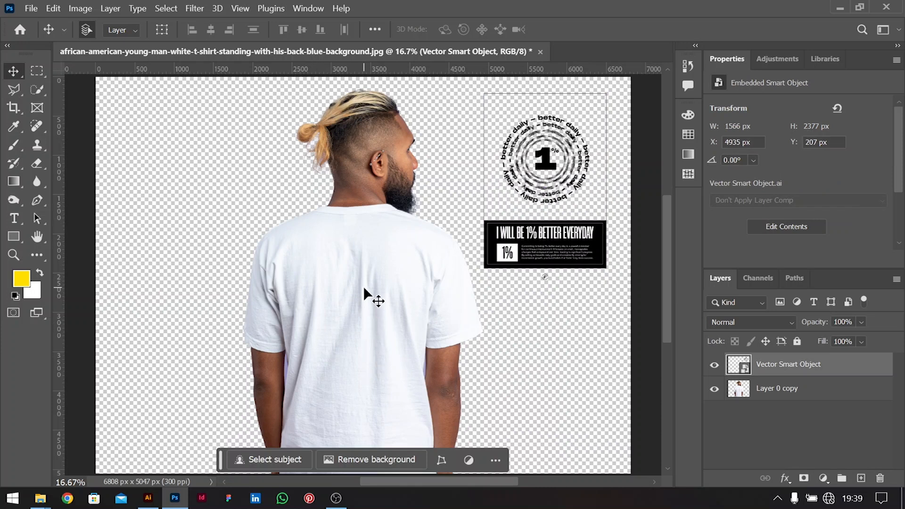
drag(555, 247, 547, 268)
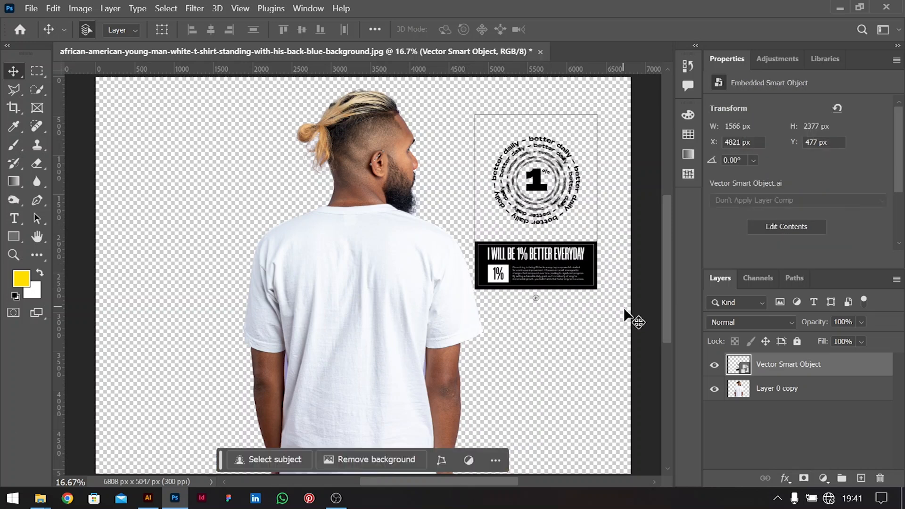
click(629, 319)
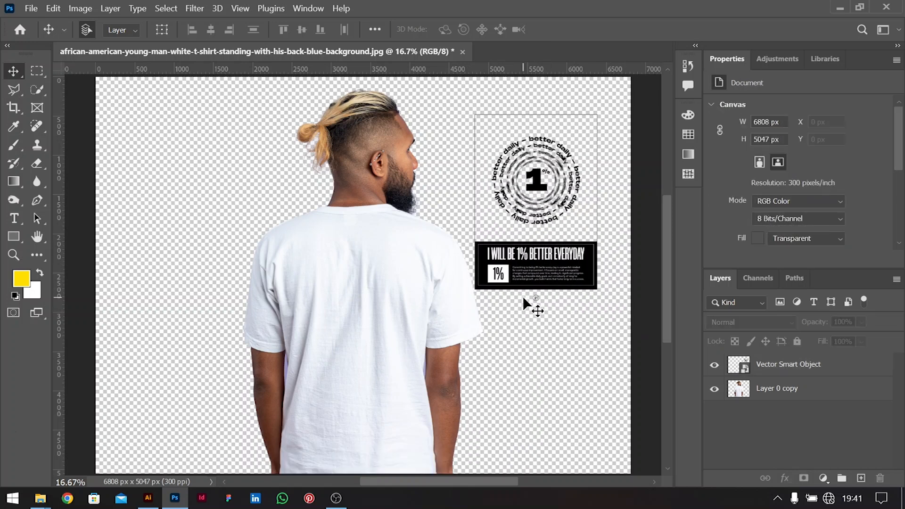
drag(542, 269, 361, 388)
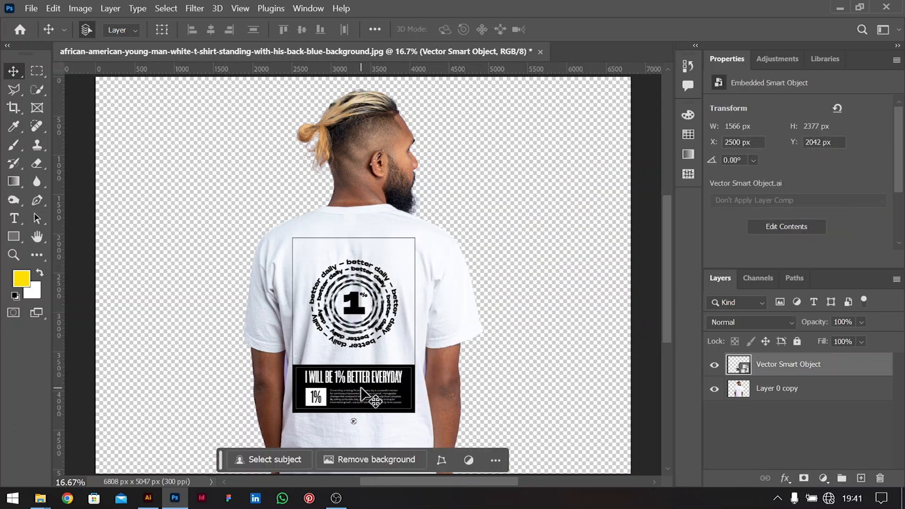
key(ctrl+t)
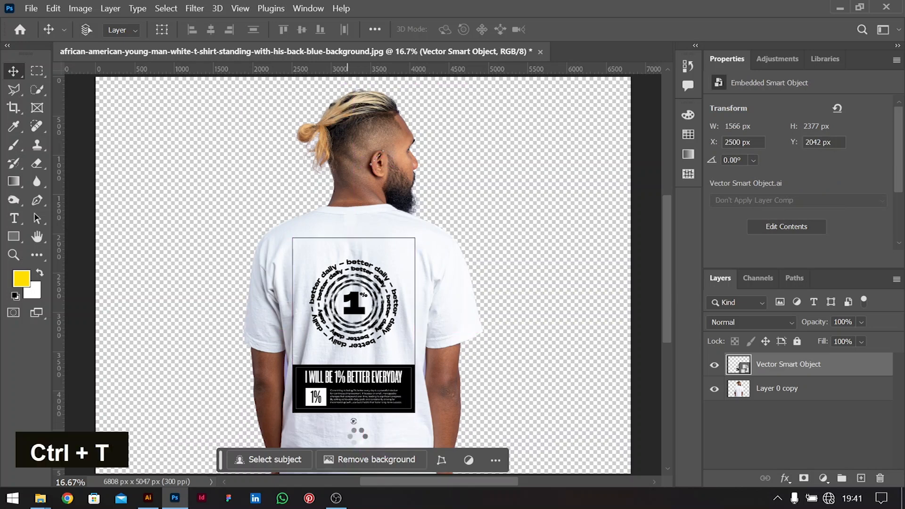
Try shrinking the shirt graphic, undo back to full size, and nudge it slightly left
drag(353, 426, 356, 412)
key(Return)
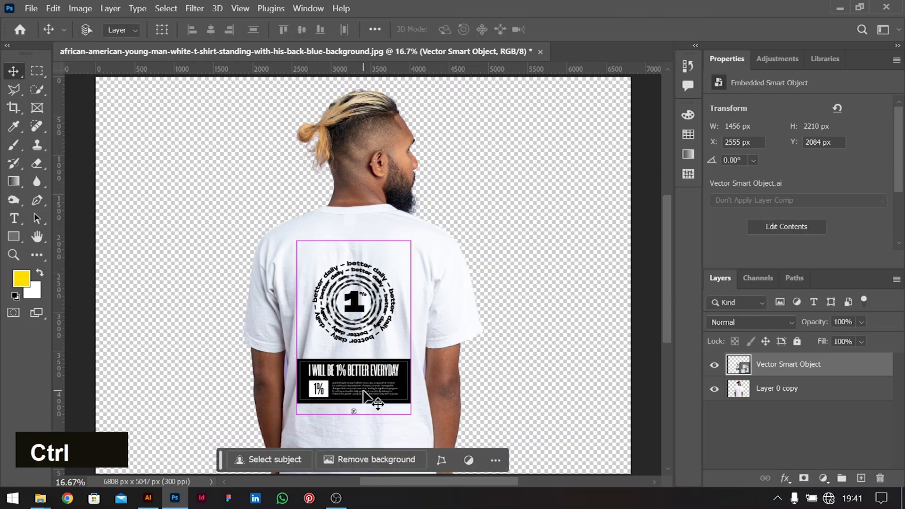
key(ctrl+z)
key(ctrl+z)
drag(376, 389, 375, 390)
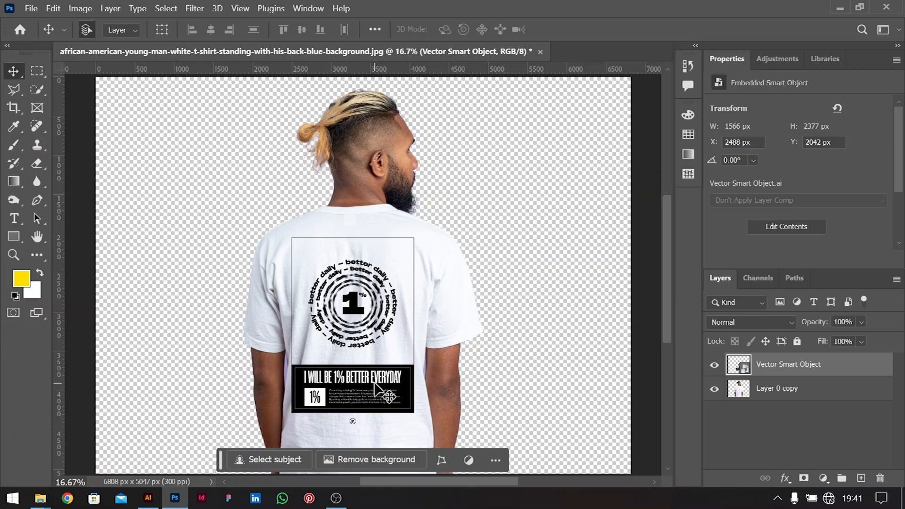
click(634, 307)
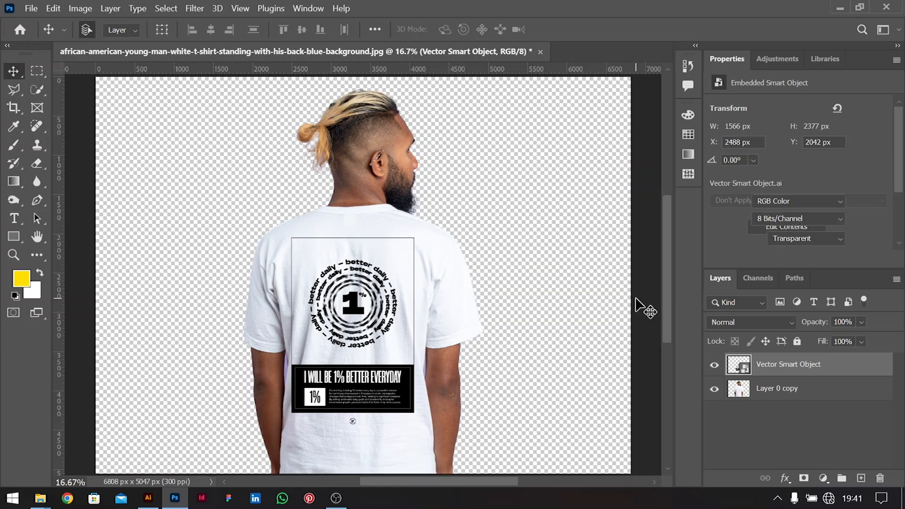
click(369, 388)
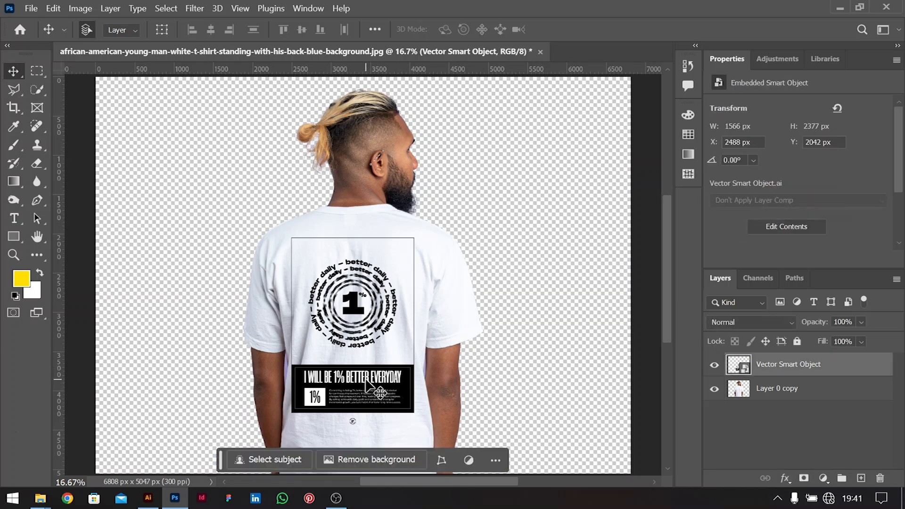
Split the Blend If Underlying Layer white slider to 235 so the print follows the shirt folds
right_click(774, 367)
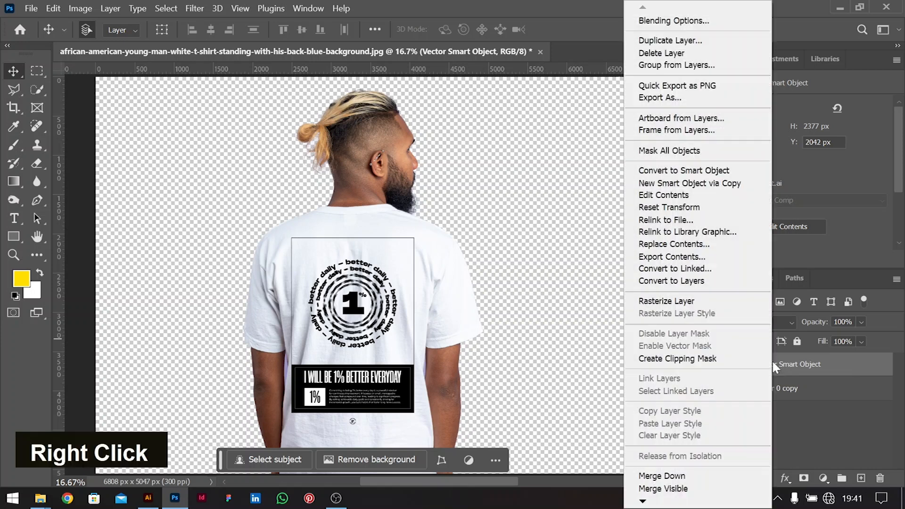
right_click(818, 374)
right_click(818, 374)
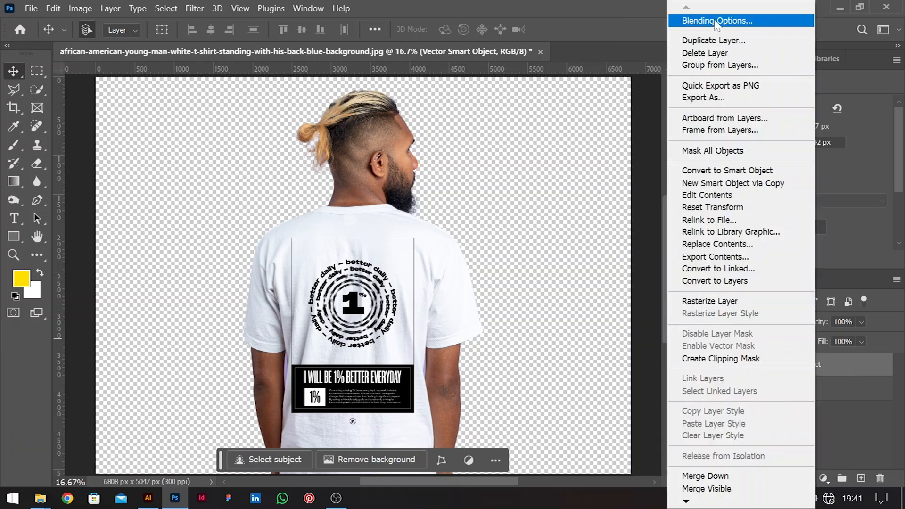
click(715, 20)
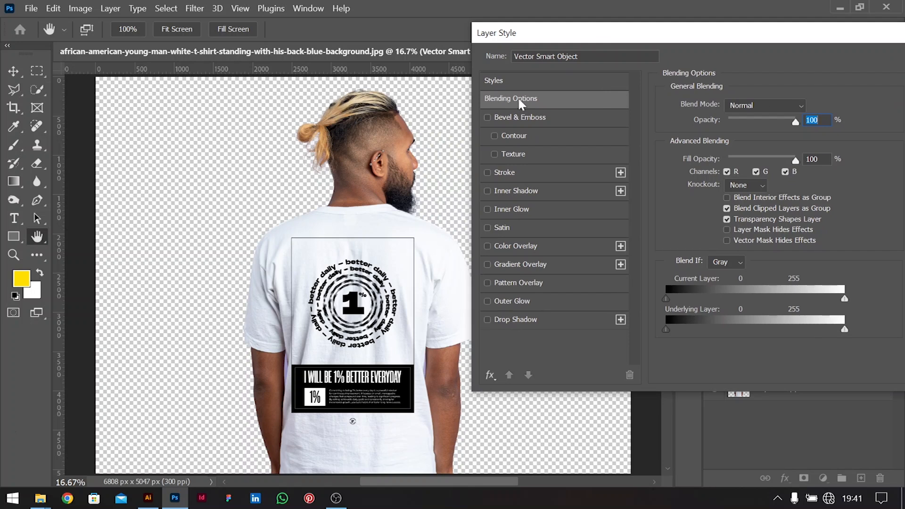
drag(844, 330, 831, 330)
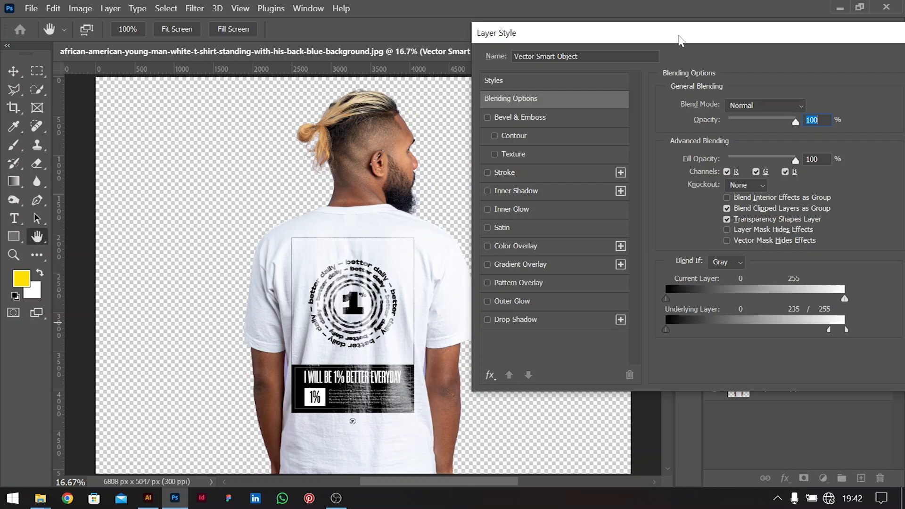
drag(680, 40, 611, 34)
click(861, 54)
drag(351, 380, 352, 379)
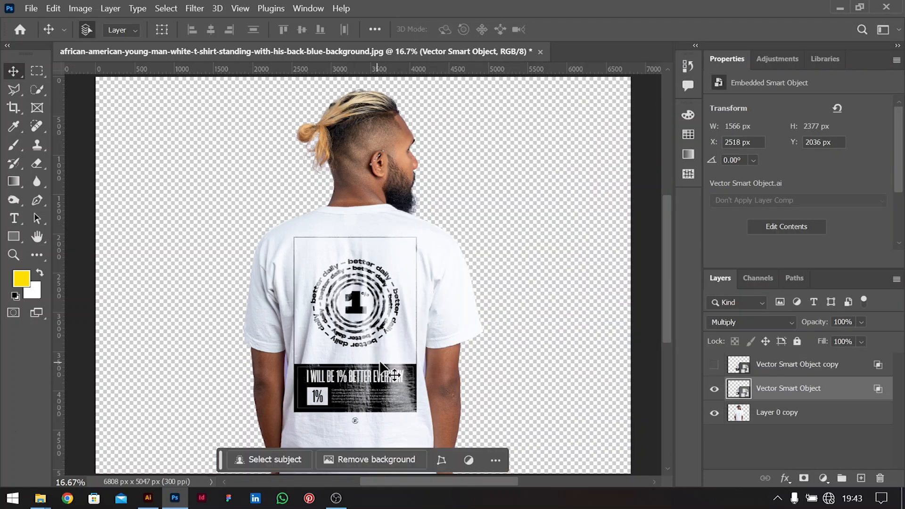
click(613, 313)
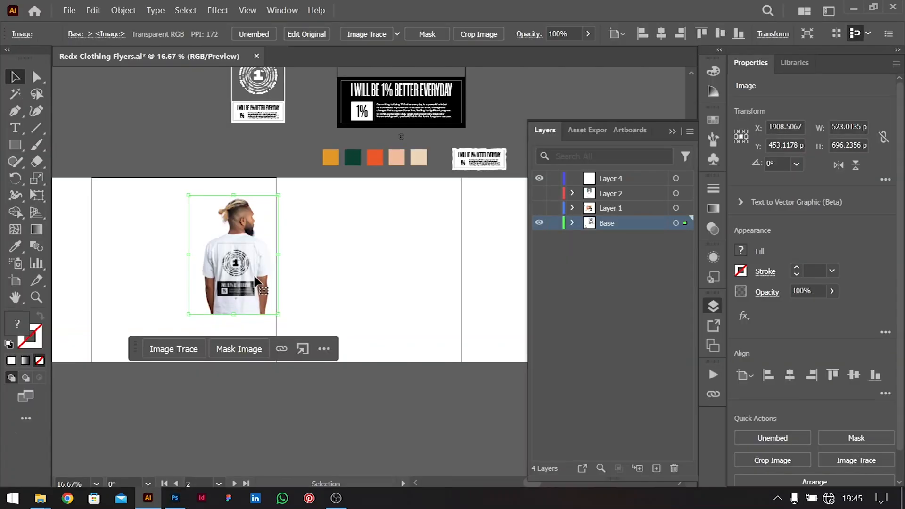
Shift the T-shirt photo slightly left and make the fourth artboard active
click(384, 241)
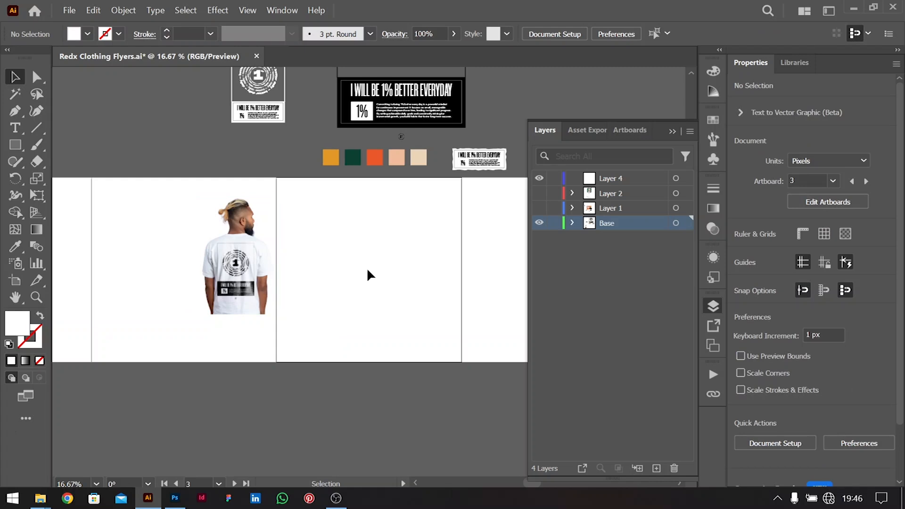
click(245, 264)
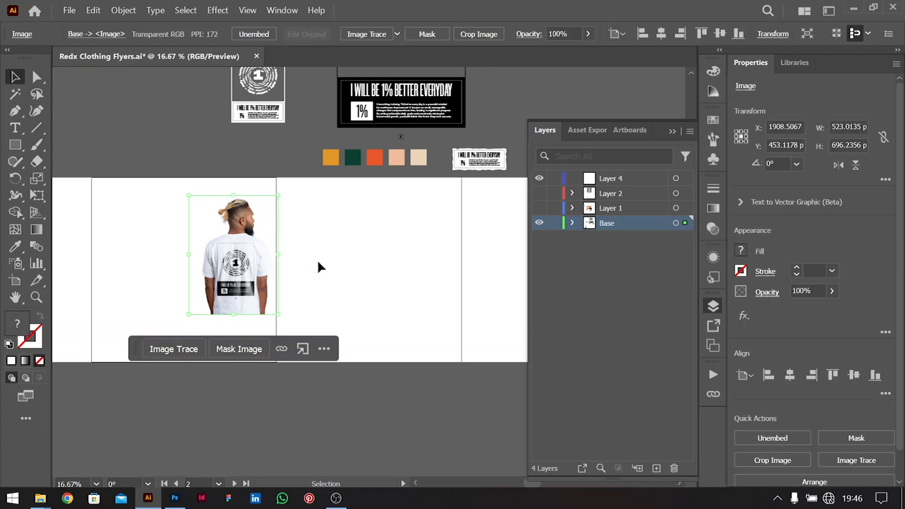
click(396, 275)
drag(260, 262, 242, 262)
click(425, 290)
click(673, 134)
click(522, 329)
Draw a 1076 px artboard-sized square and move it onto artboard 3
click(14, 146)
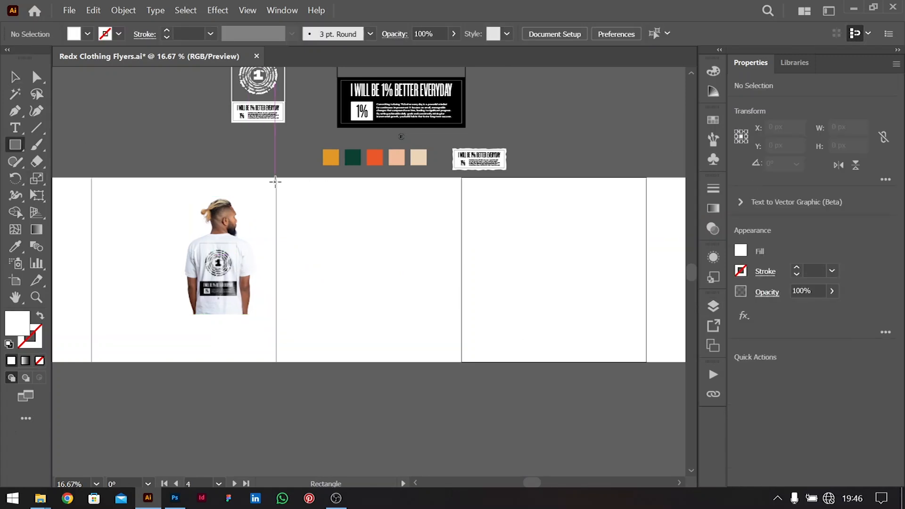
mouse_move(276, 177)
mouse_down()
mouse_move(445, 334)
mouse_move(461, 362)
mouse_up()
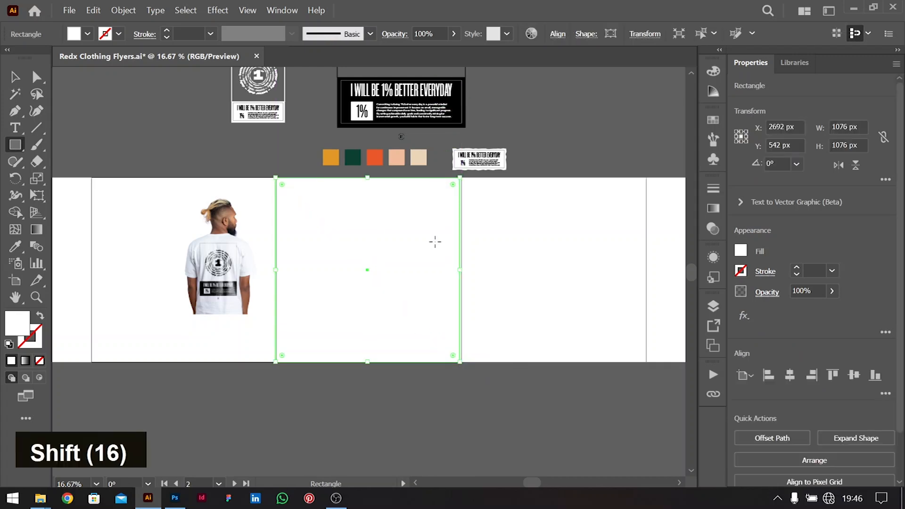
click(795, 377)
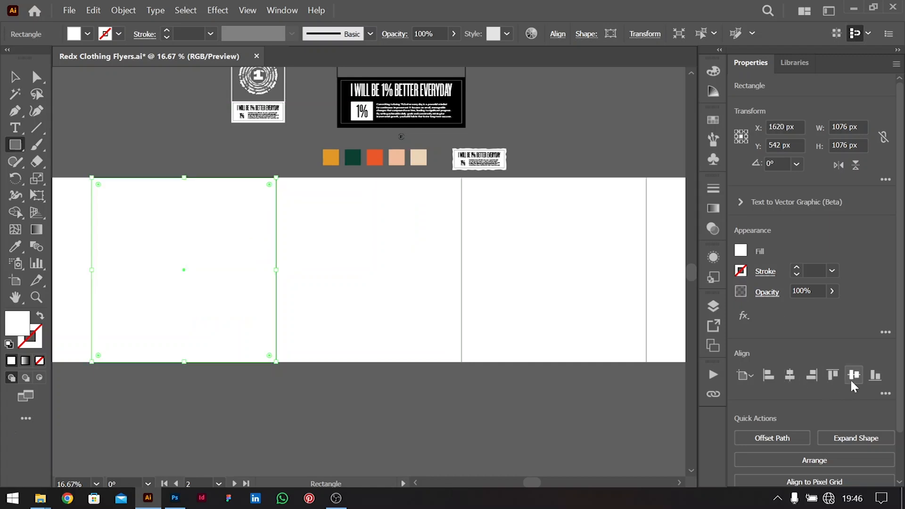
click(15, 76)
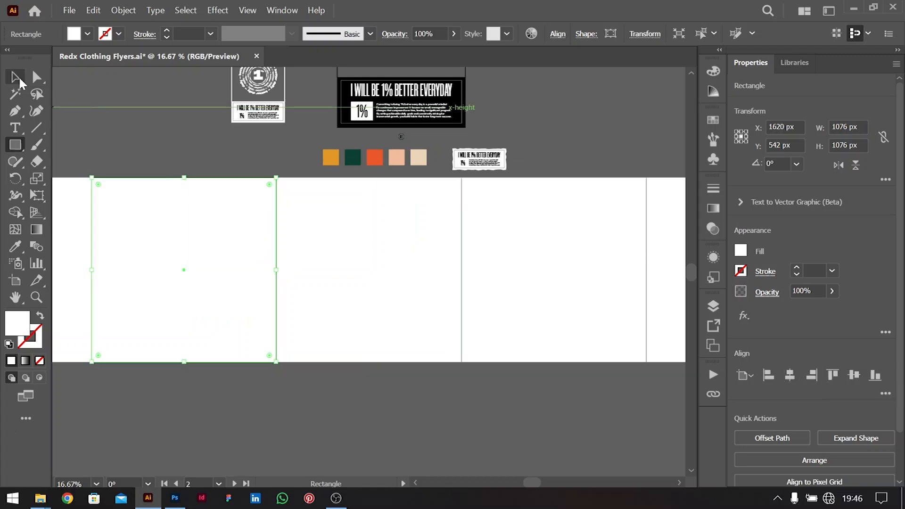
drag(228, 297, 392, 300)
double_click(410, 277)
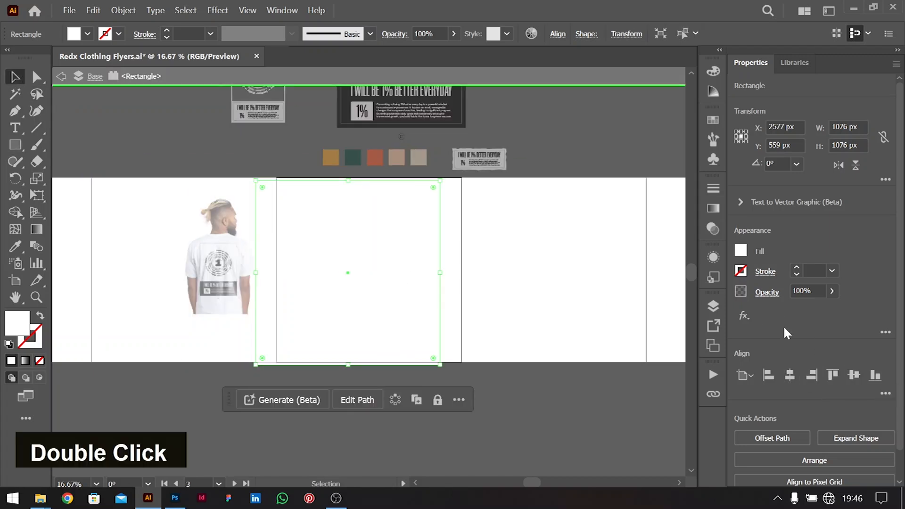
double_click(540, 349)
click(359, 300)
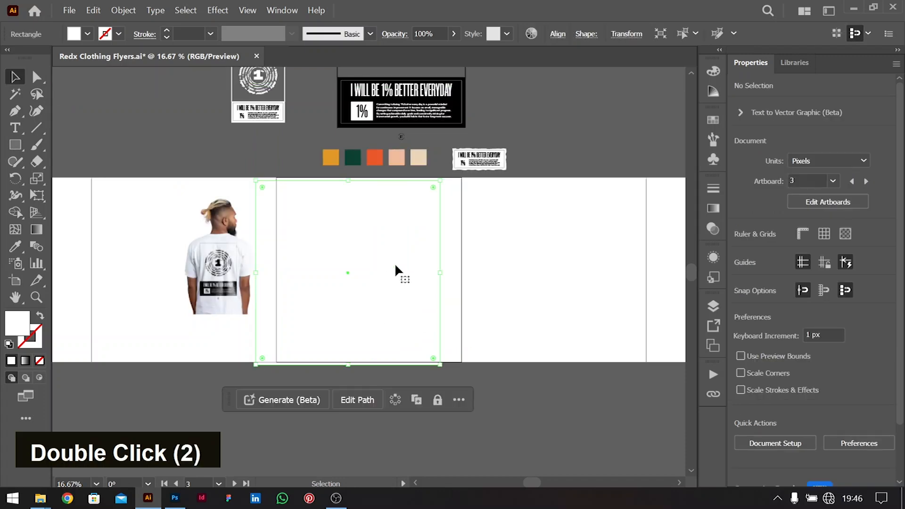
Center the square horizontally and vertically on artboard 3 at X 2700, Y 540
right_click(365, 229)
click(790, 375)
click(854, 375)
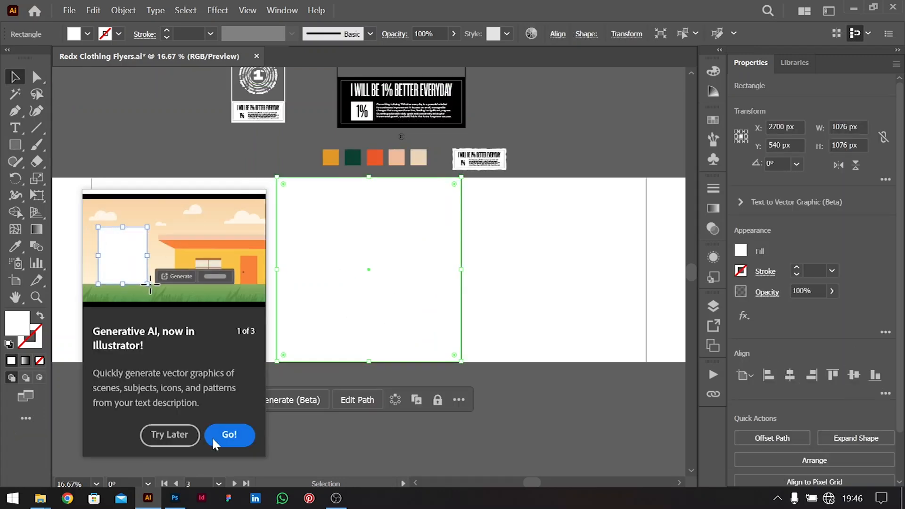
click(177, 443)
double_click(559, 366)
click(406, 307)
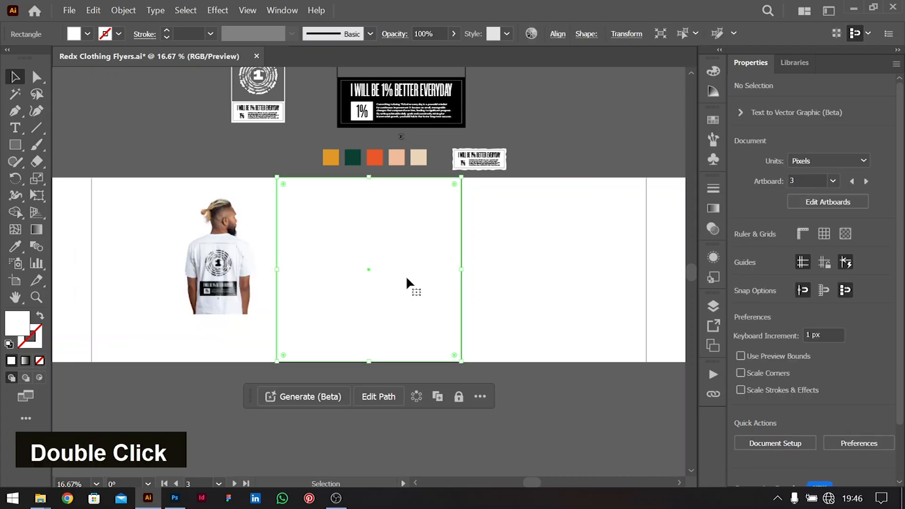
Fill the square with the palette's dark green and bring the T-shirt photo in front of it
key(i)
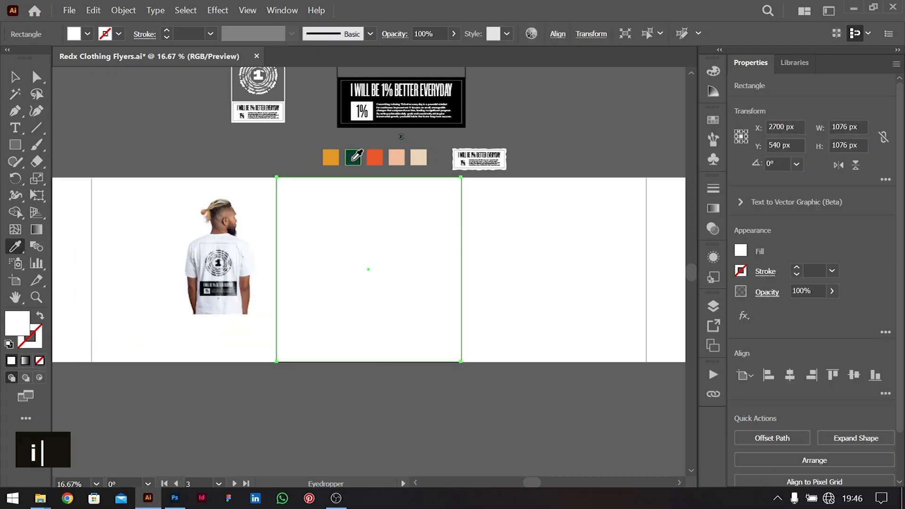
click(352, 157)
click(14, 78)
click(616, 273)
drag(232, 264, 182, 229)
key(ctrl+shift+bracketright)
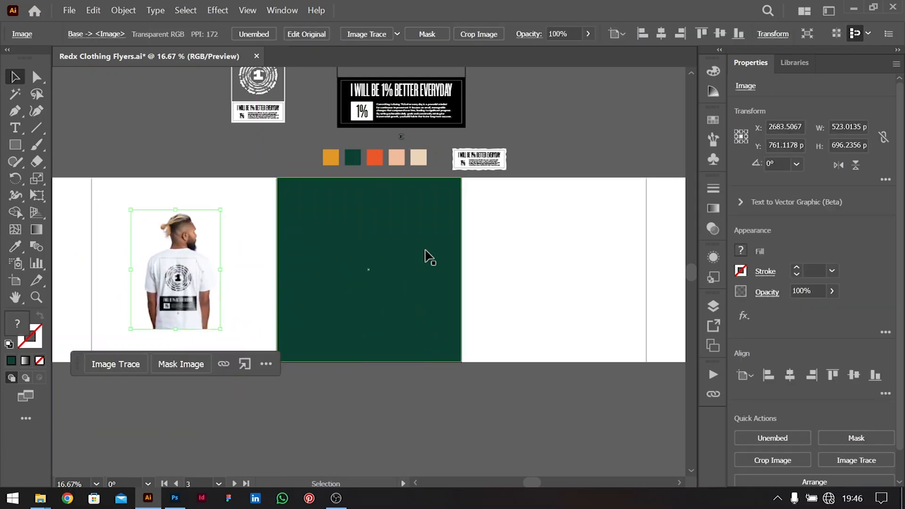
click(465, 325)
Zoom in, close the Gradient panel and select the dark green background rectangle
key(ctrl+equal)
scroll(465, 324, up, 1)
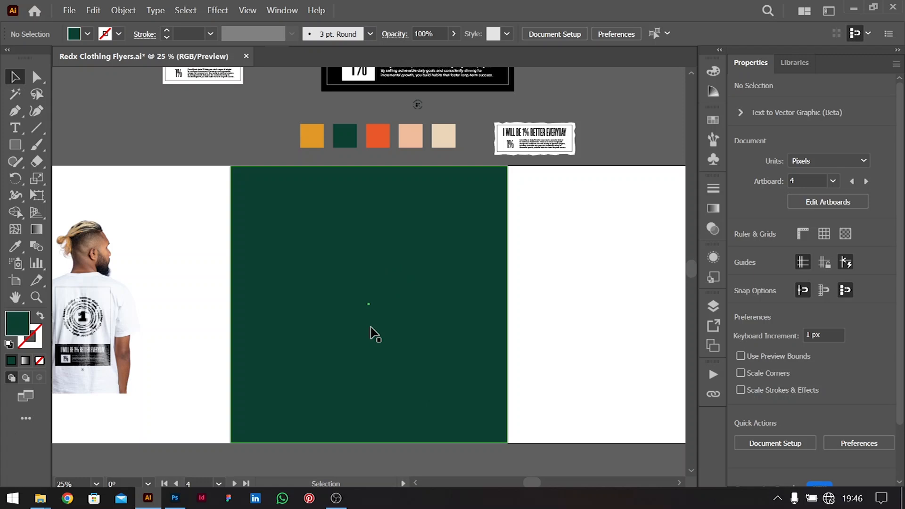
click(713, 209)
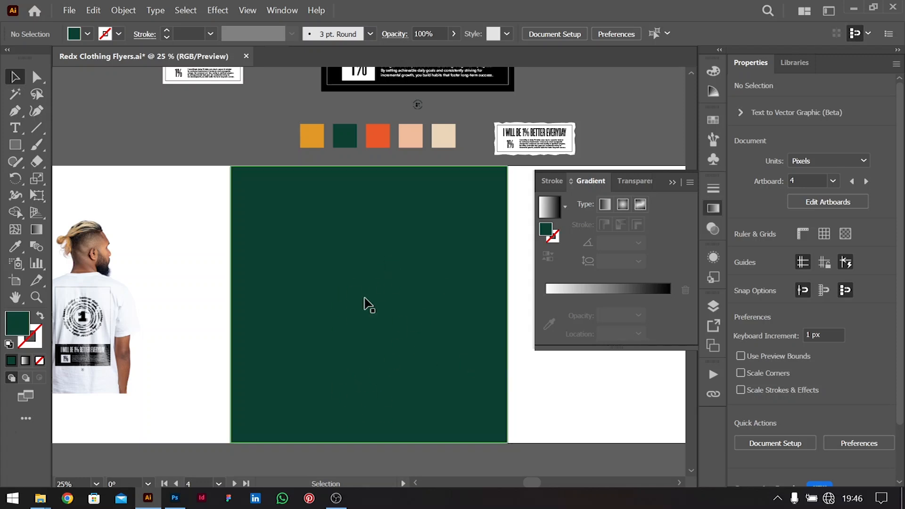
click(672, 183)
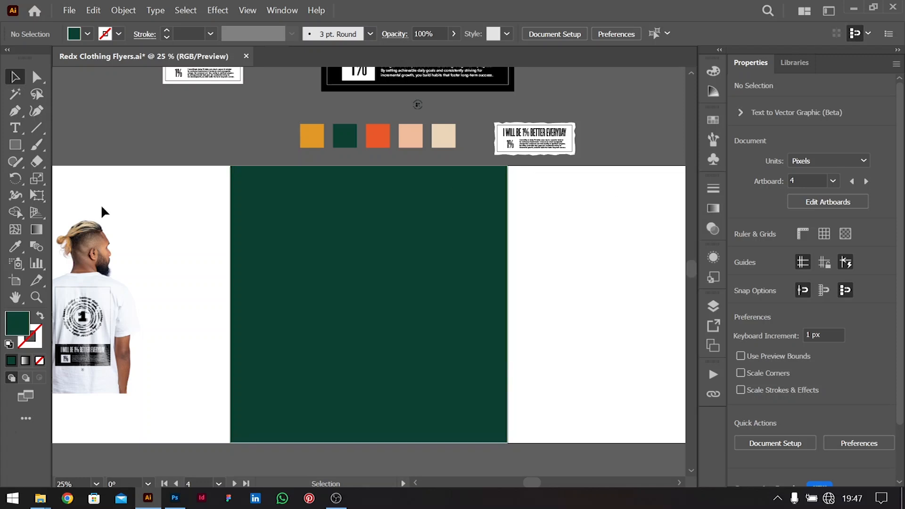
click(270, 279)
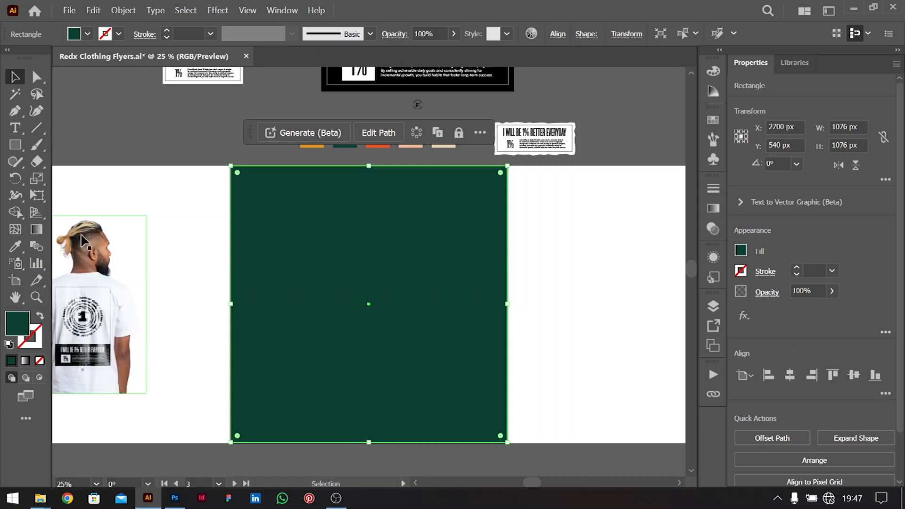
click(15, 231)
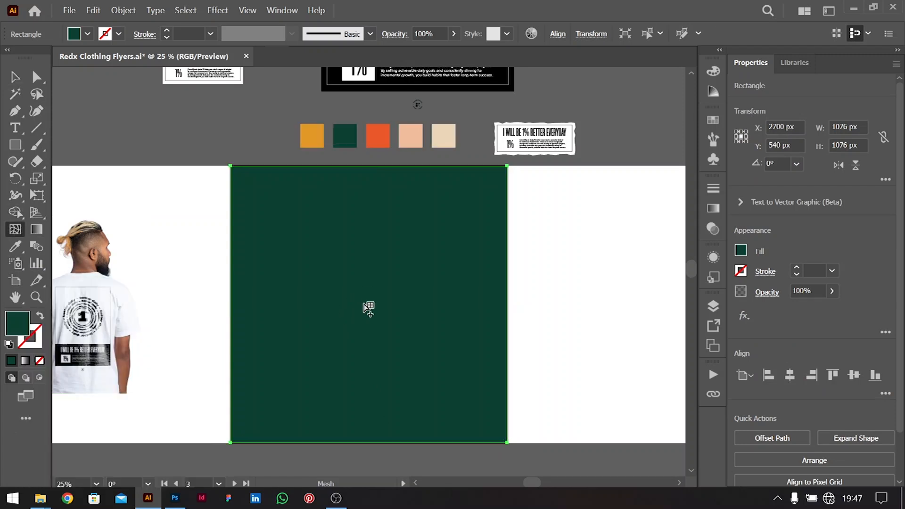
Add central and lower mesh points and brighten both points' green fill
click(364, 307)
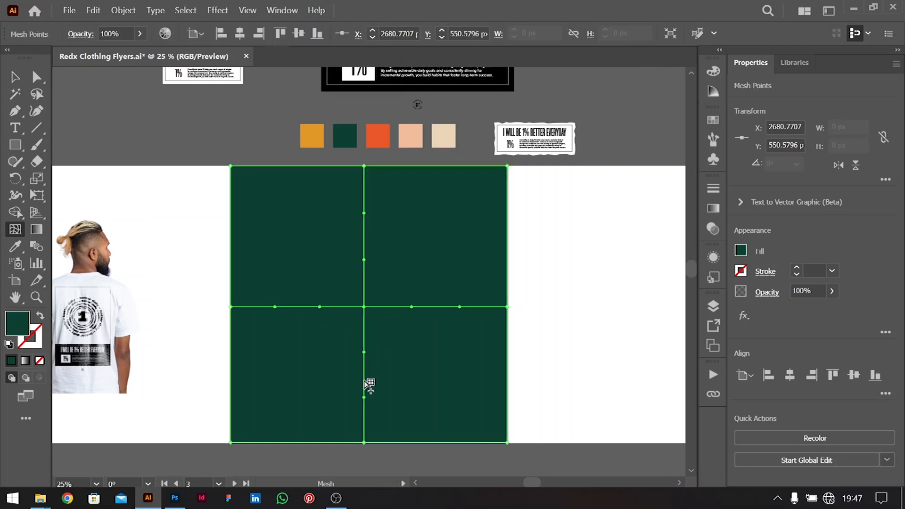
click(365, 380)
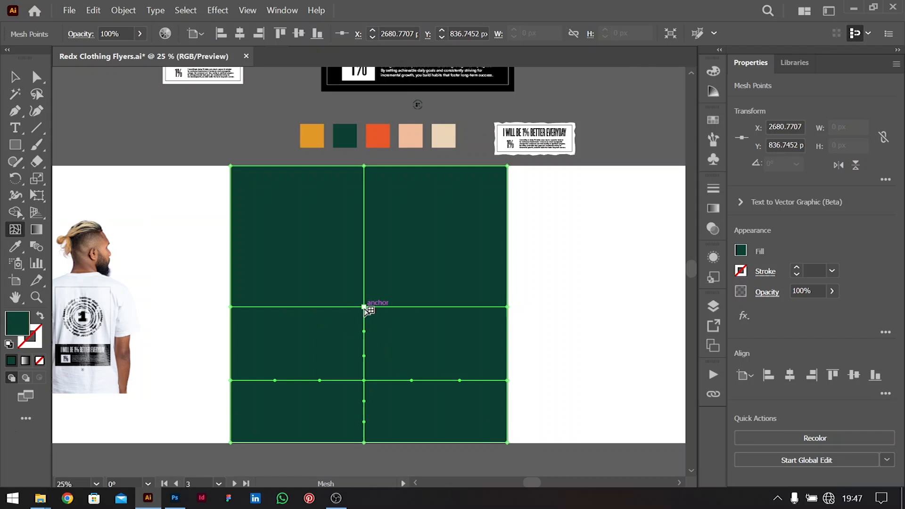
double_click(364, 307)
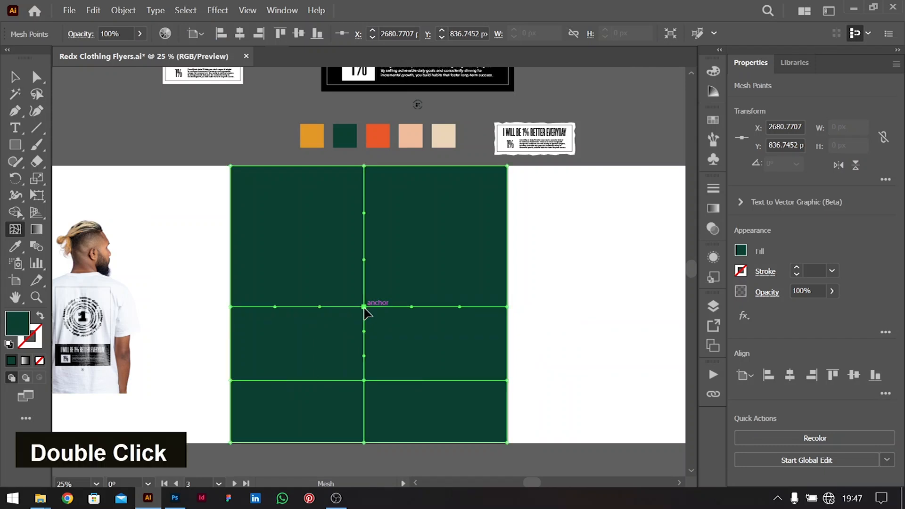
click(741, 251)
click(674, 277)
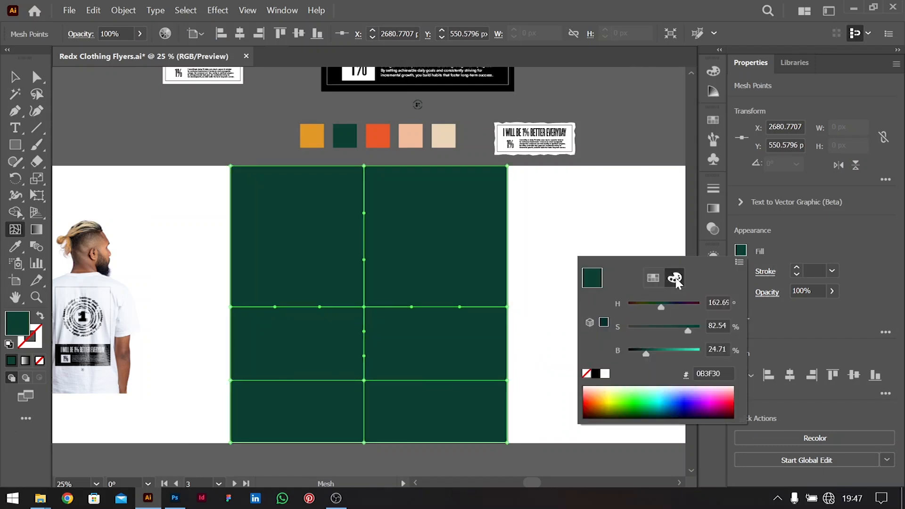
drag(646, 358, 656, 359)
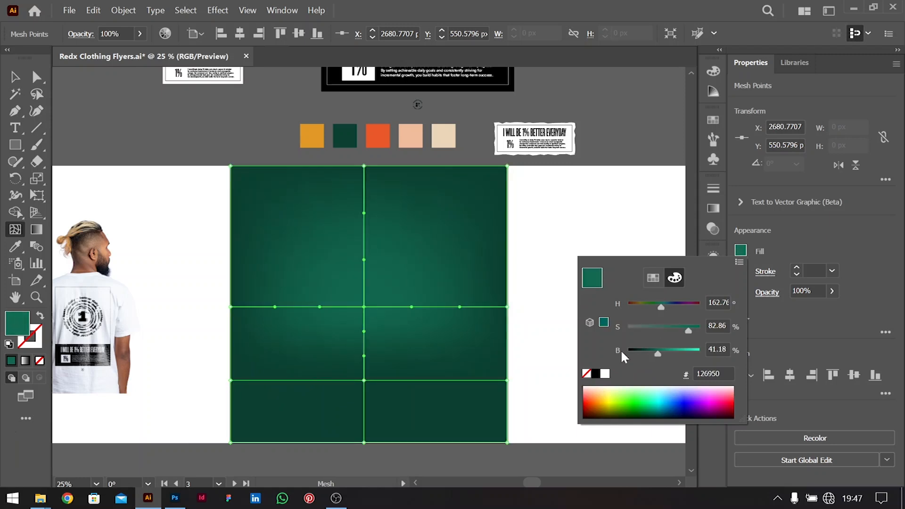
click(364, 384)
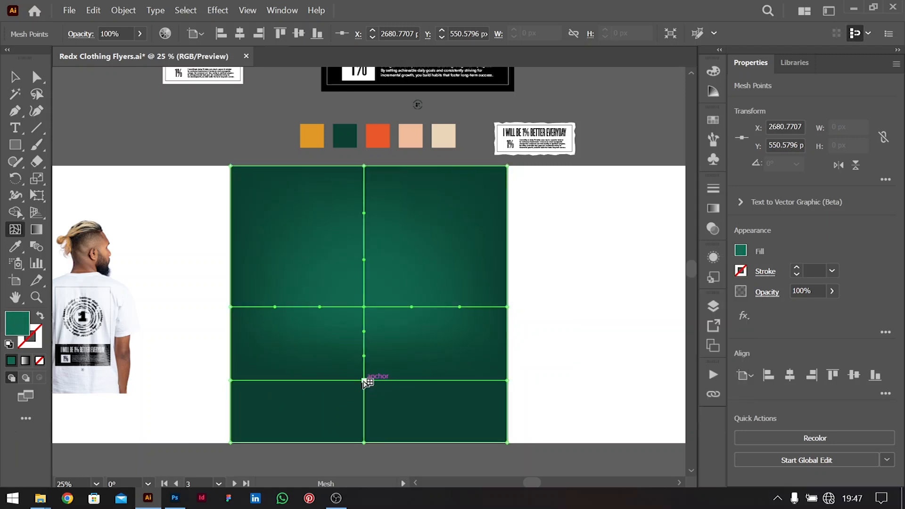
click(367, 380)
click(740, 252)
drag(652, 360, 671, 357)
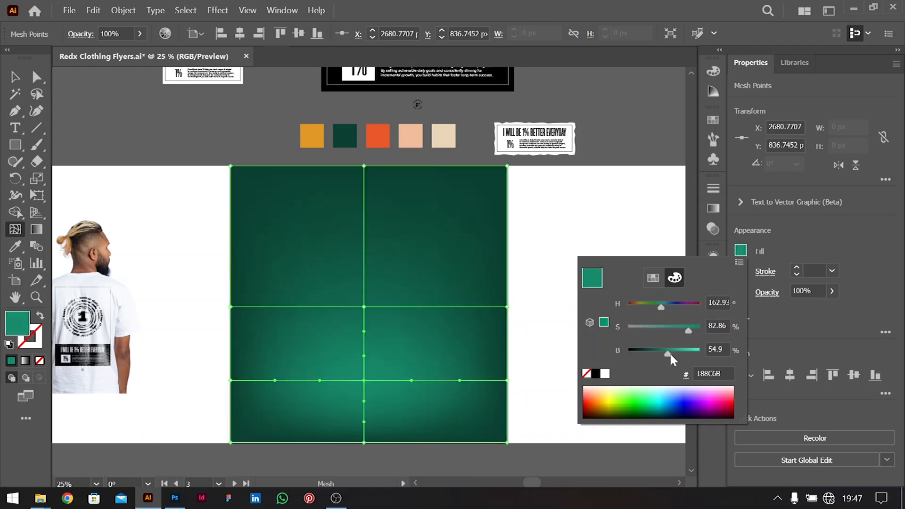
click(412, 381)
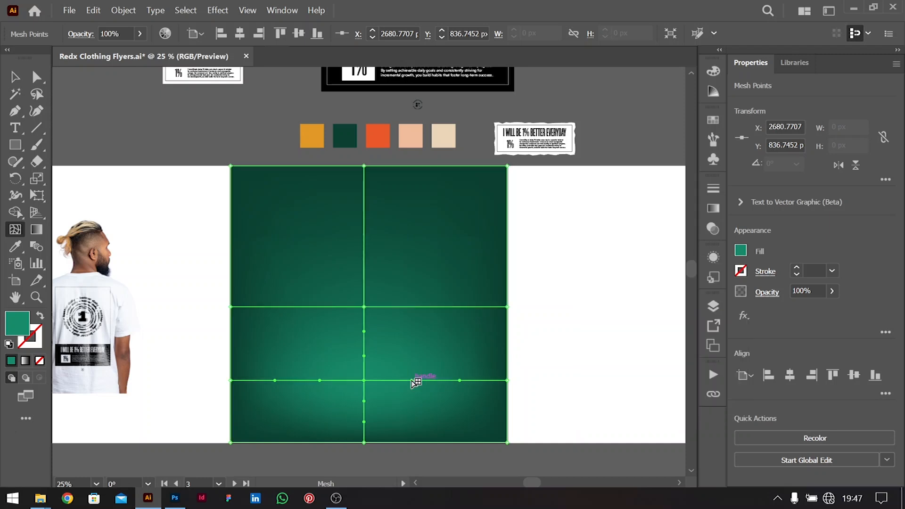
Bend the lower mesh line into a wavy S-curve by dragging its handles
drag(412, 381, 407, 359)
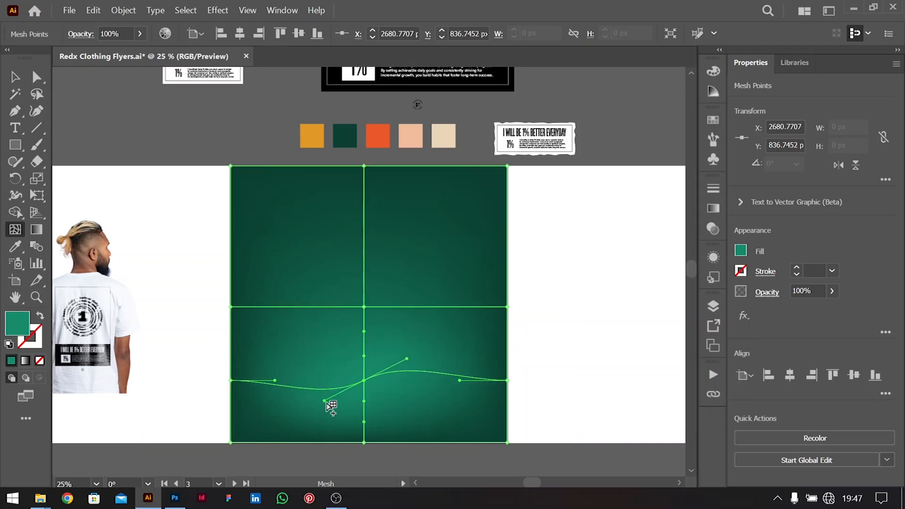
key(alt)
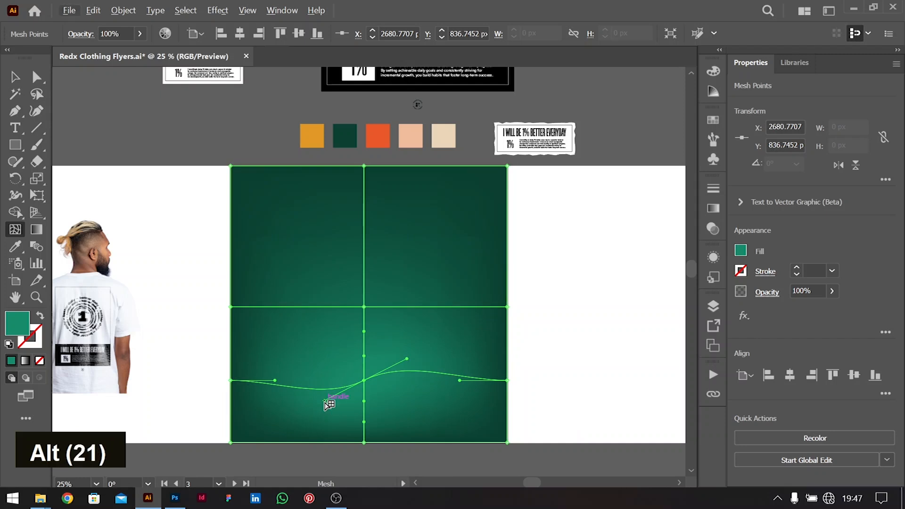
click(37, 77)
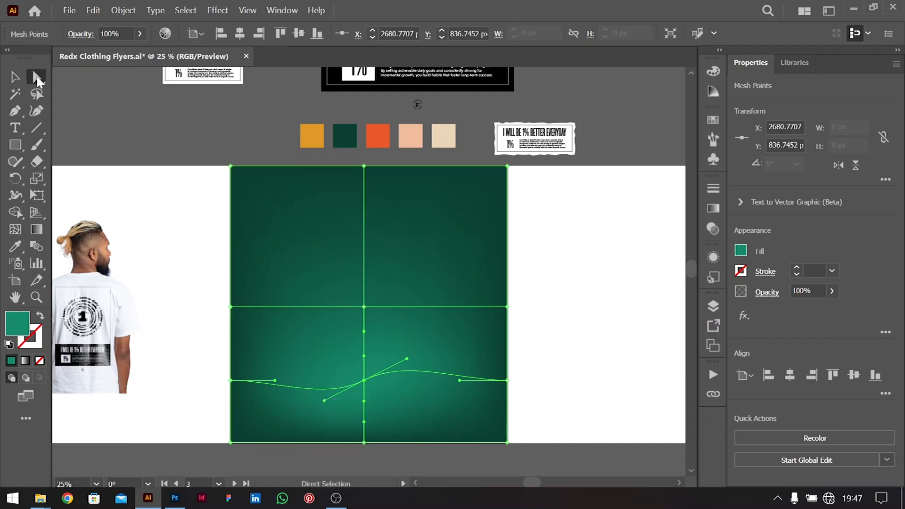
key(alt)
drag(324, 401, 330, 379)
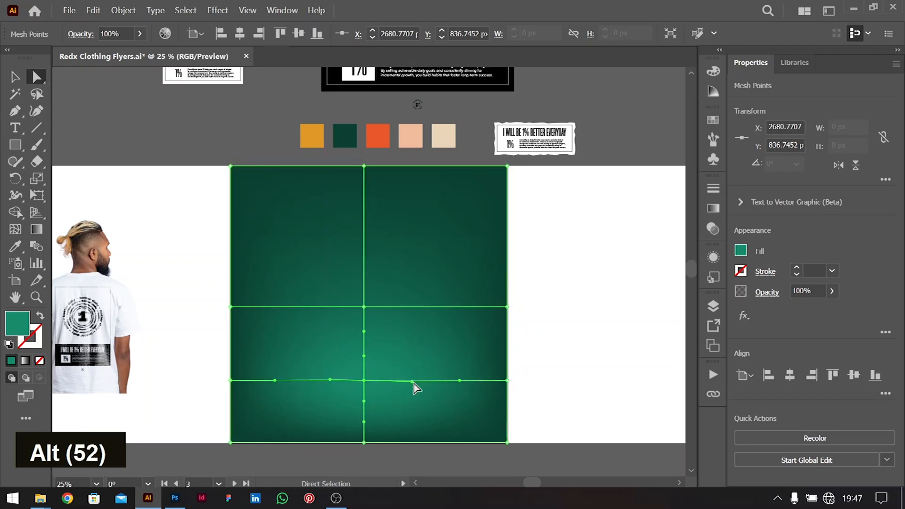
drag(412, 380, 382, 346)
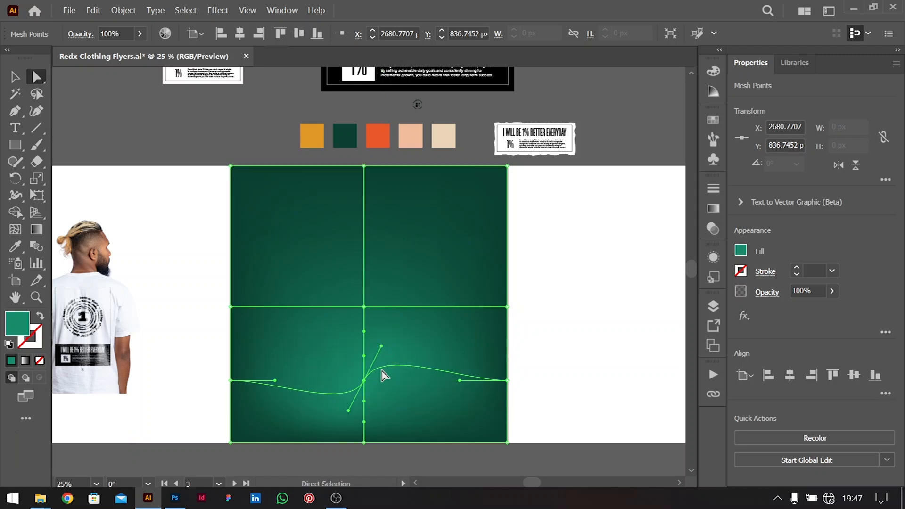
click(366, 309)
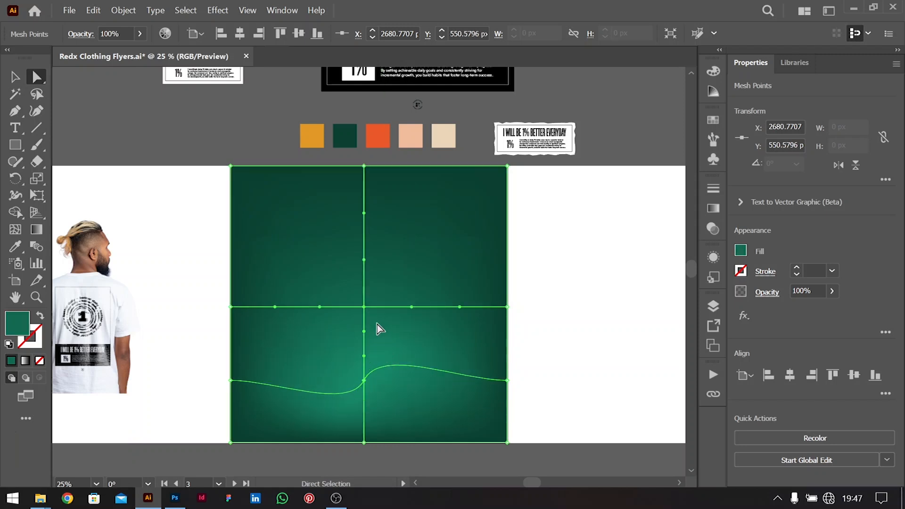
drag(364, 331, 331, 339)
Refine the lower central point's handles: raise the upper, shorten the right, pull the left inward
key(ctrl+z)
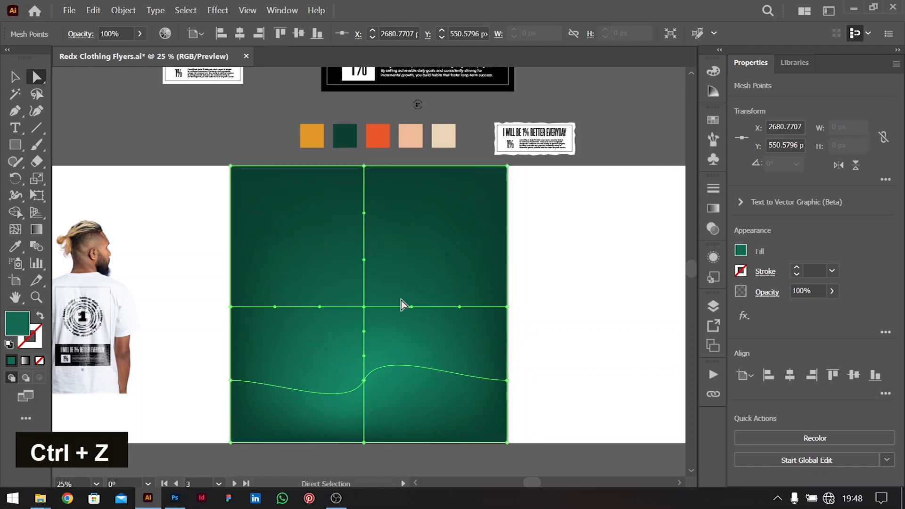
click(364, 379)
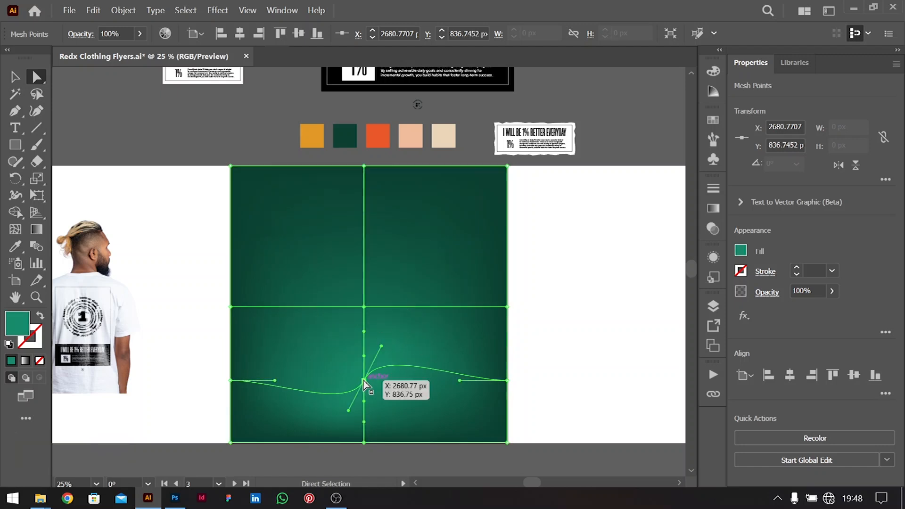
mouse_move(381, 348)
mouse_down()
mouse_move(378, 312)
mouse_move(382, 340)
mouse_up()
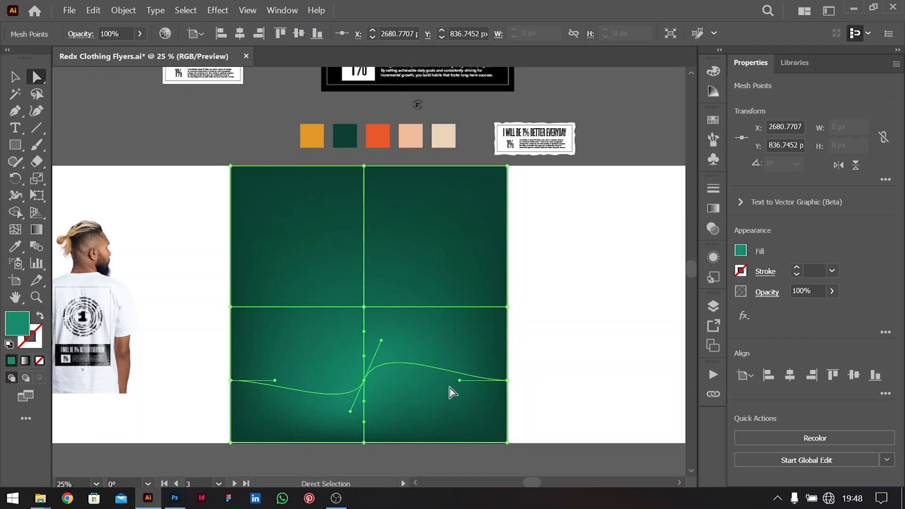
drag(460, 383, 386, 385)
drag(276, 381, 333, 381)
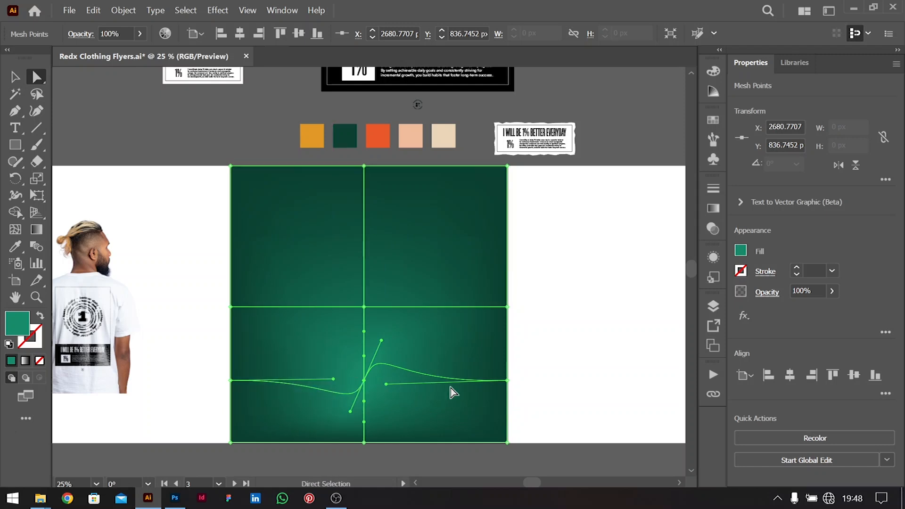
key(v)
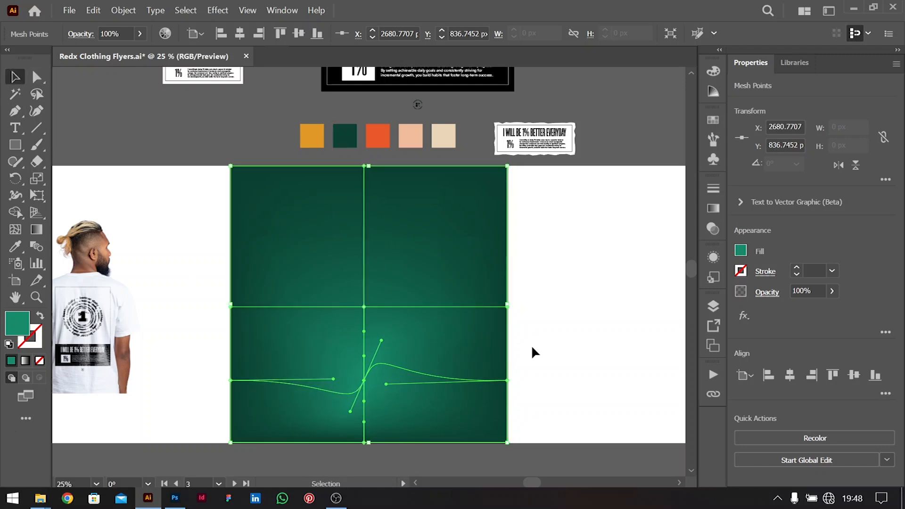
click(531, 351)
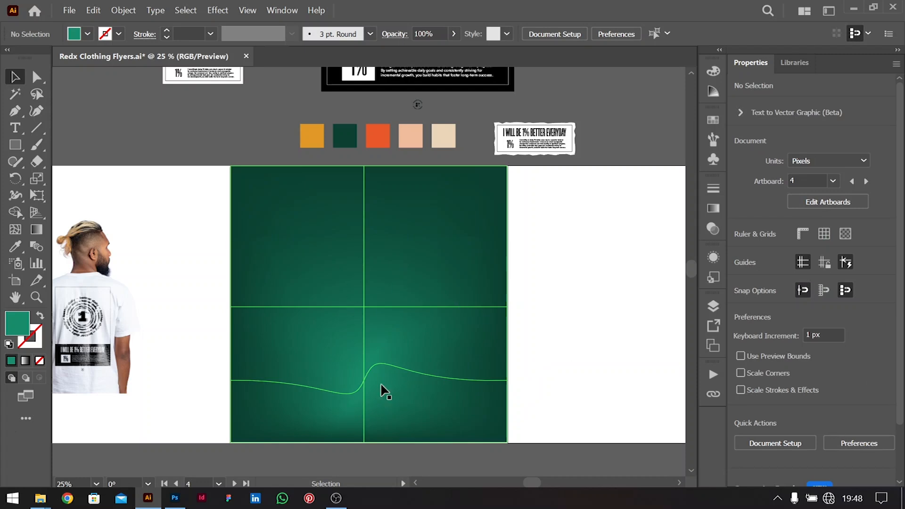
Brighten the upper central mesh point to green 199471 and the lower one to 22C798
click(366, 311)
key(a)
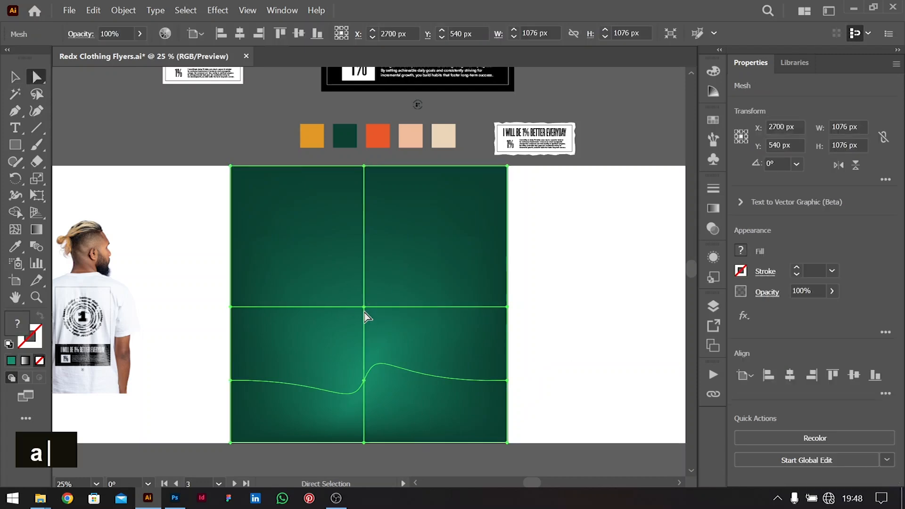
click(364, 309)
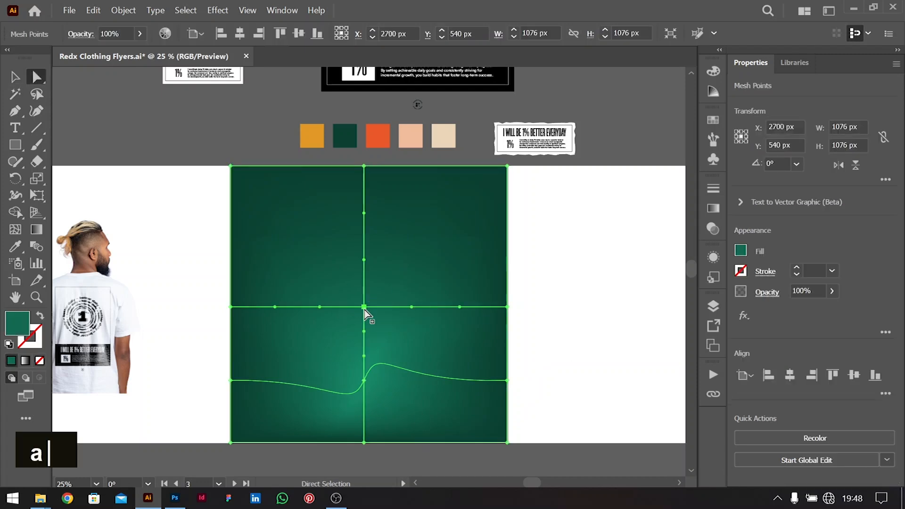
click(740, 251)
drag(657, 356, 669, 356)
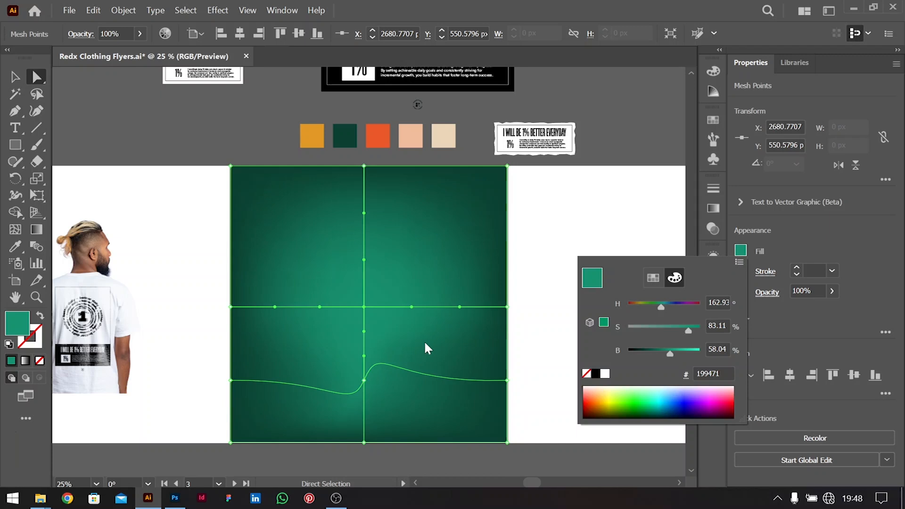
click(364, 381)
click(363, 380)
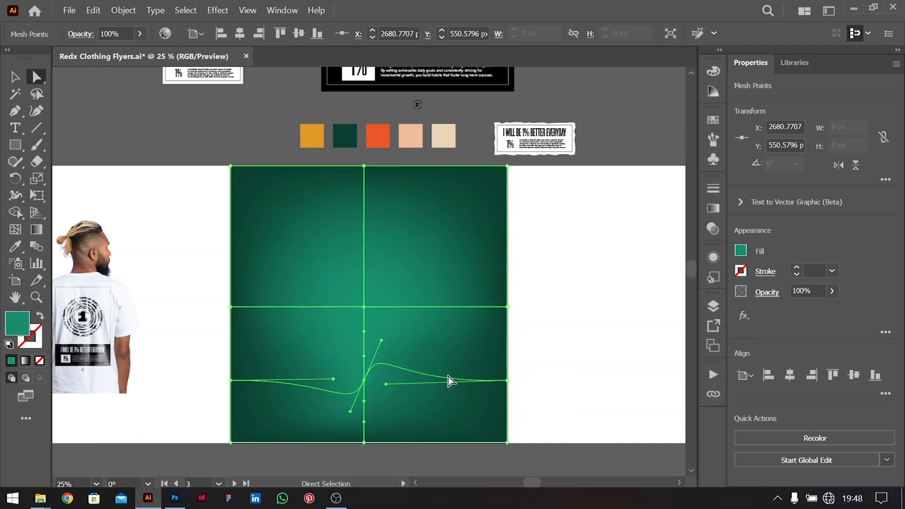
click(743, 251)
drag(671, 354, 688, 351)
click(14, 77)
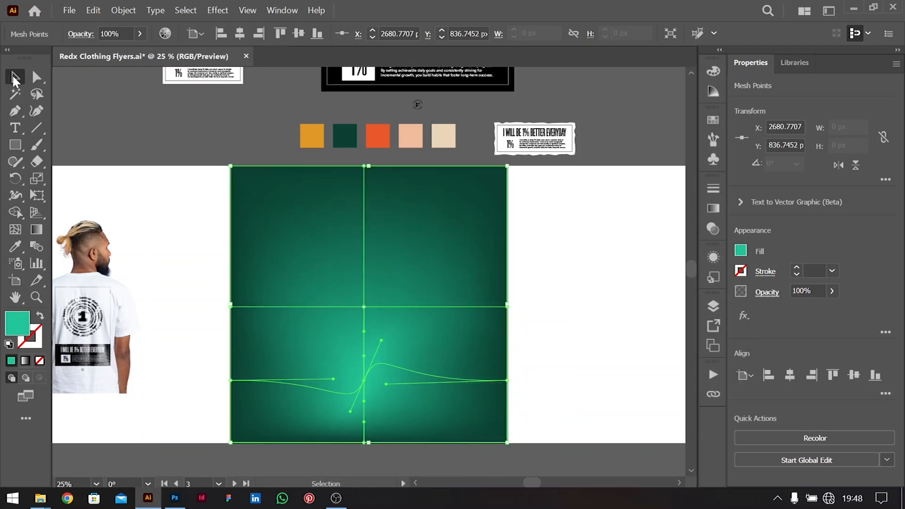
Move the T-shirt photo onto the green background, enlarge it proportionally and center it at the bottom
drag(104, 284, 384, 343)
drag(360, 263, 363, 249)
mouse_move(389, 356)
mouse_down()
mouse_move(388, 345)
mouse_move(392, 356)
mouse_up()
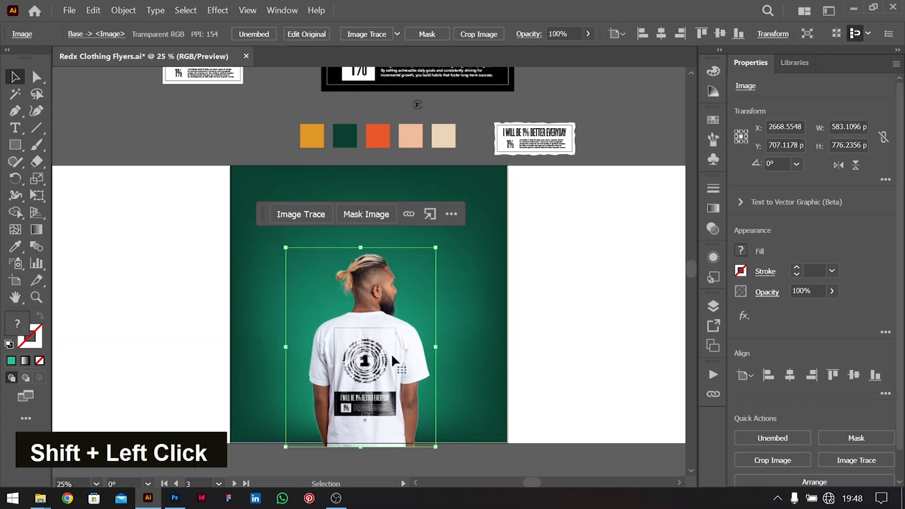
key(ctrl+equal)
scroll(393, 361, up, 3)
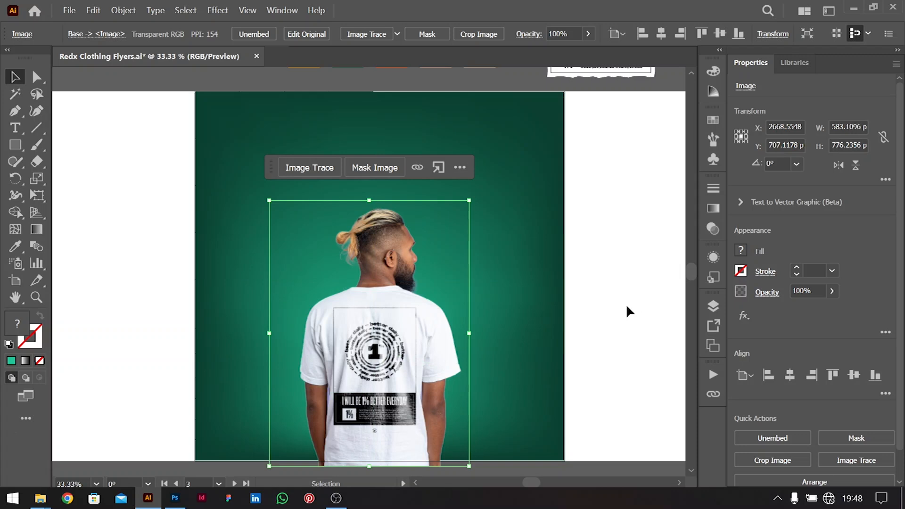
click(605, 351)
click(37, 111)
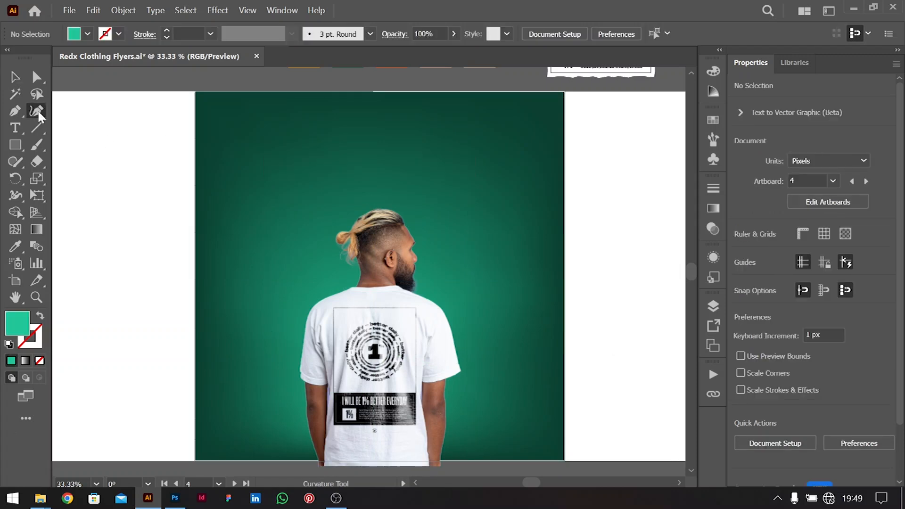
Start a Curvature path at the right shoulder and trace around the right sleeve
click(417, 291)
click(441, 301)
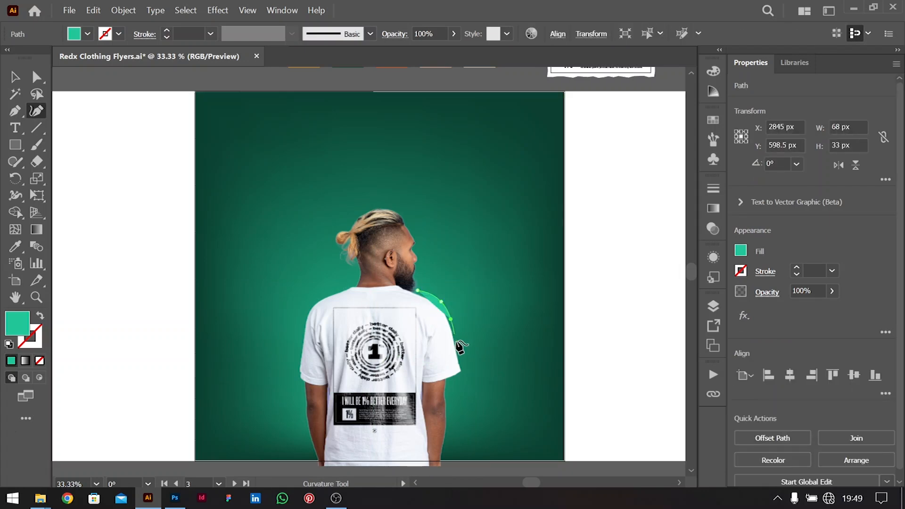
click(460, 349)
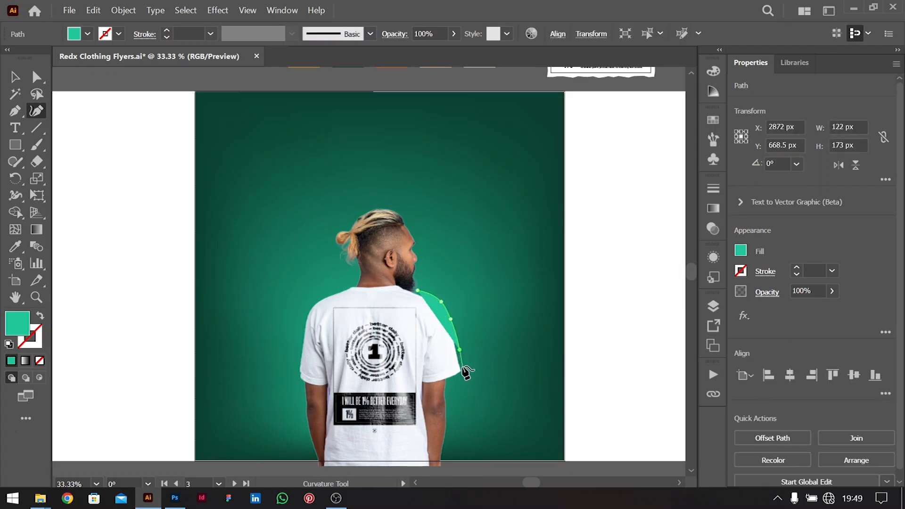
click(463, 365)
click(463, 375)
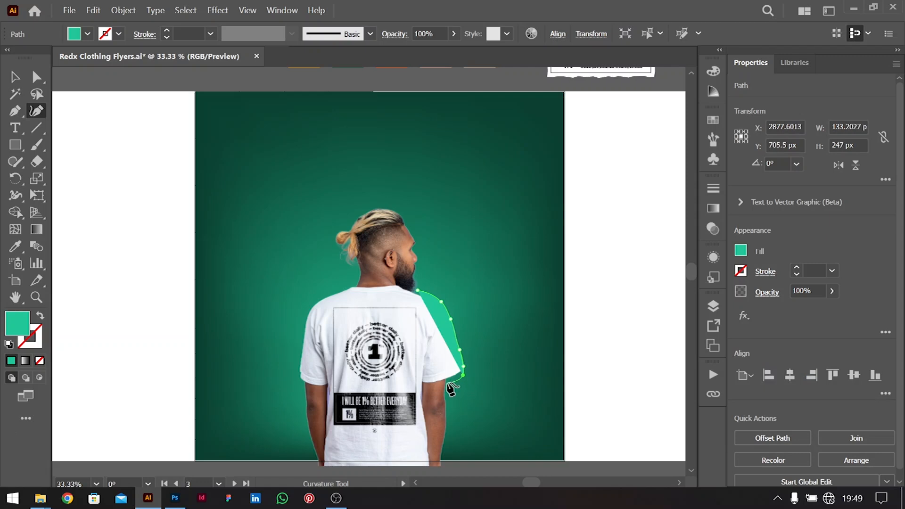
click(447, 382)
click(447, 395)
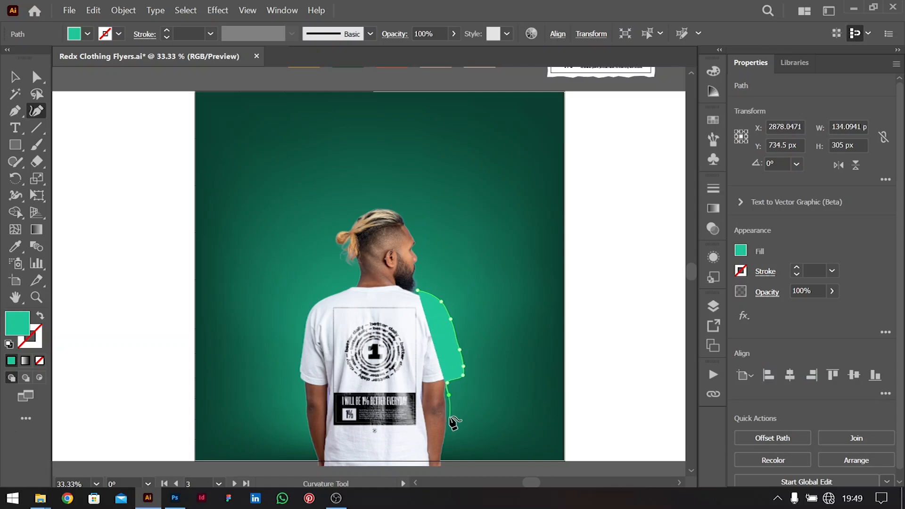
key(ctrl+z)
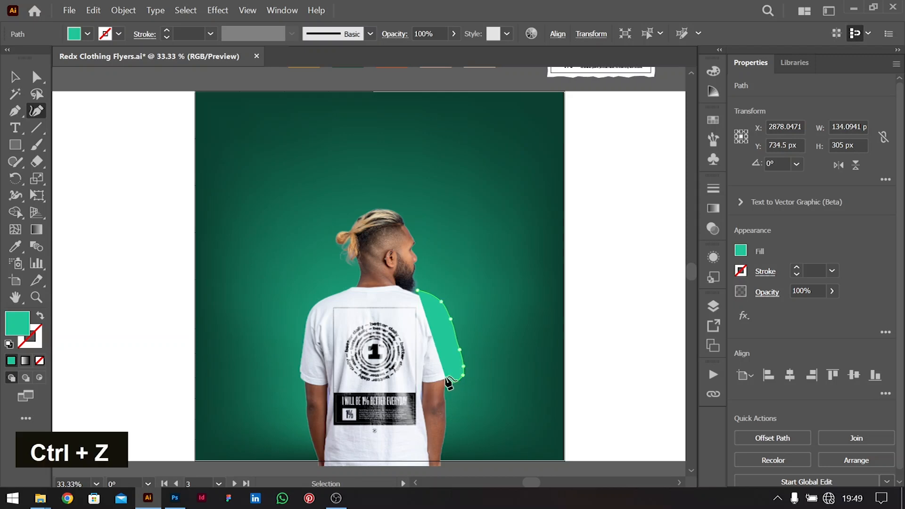
key(ctrl+z)
click(430, 384)
Continue the outline down the right side, along the hem and up to the left armpit
click(425, 402)
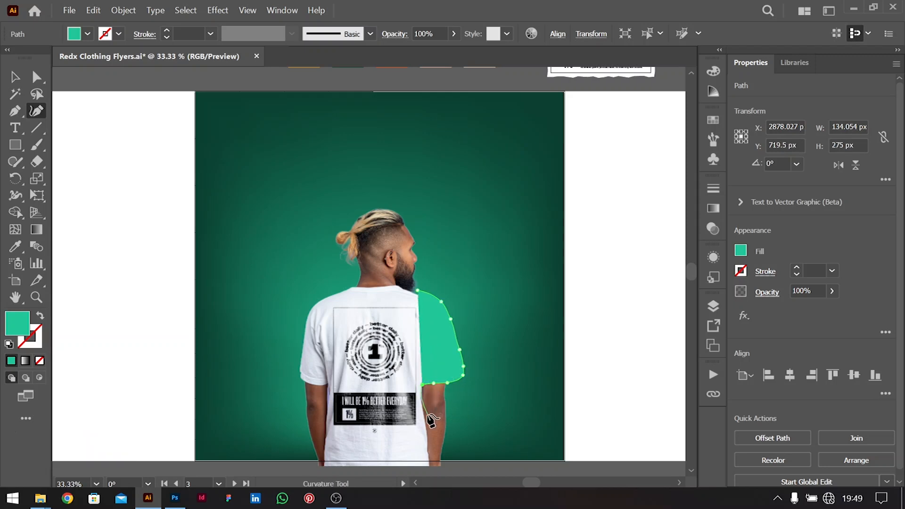
click(429, 435)
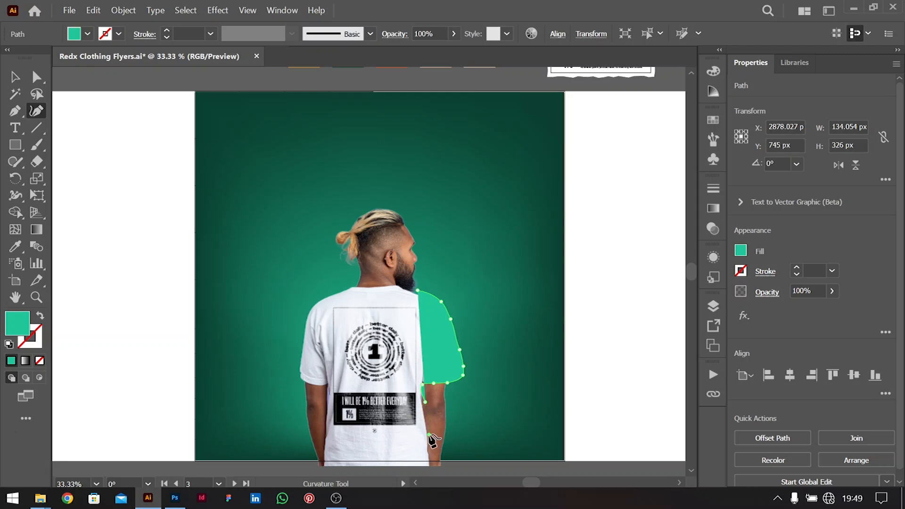
click(430, 467)
click(326, 468)
click(321, 453)
click(323, 421)
click(325, 390)
double_click(325, 391)
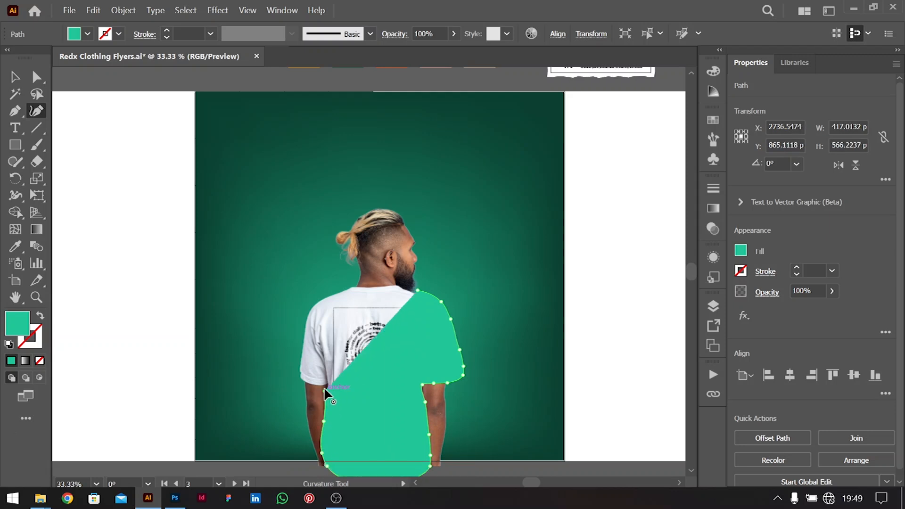
click(323, 386)
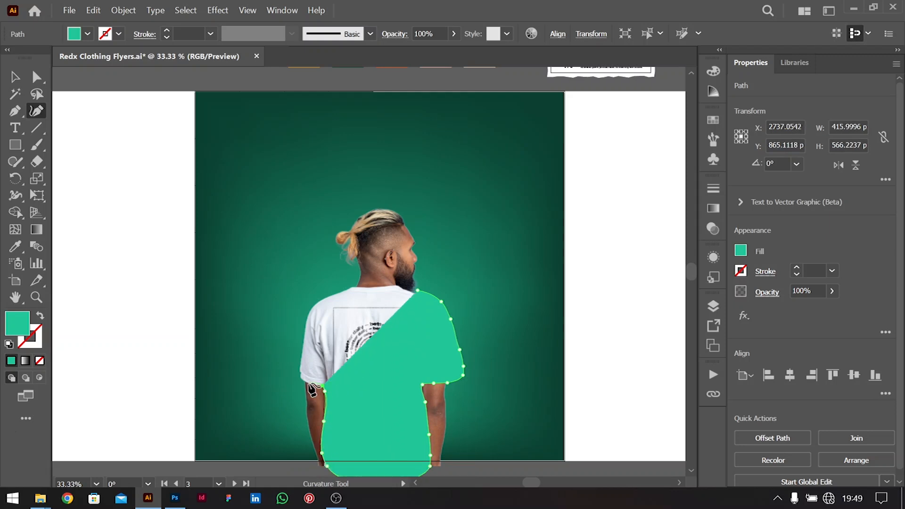
click(308, 386)
Set the outline path's fill to None
click(87, 33)
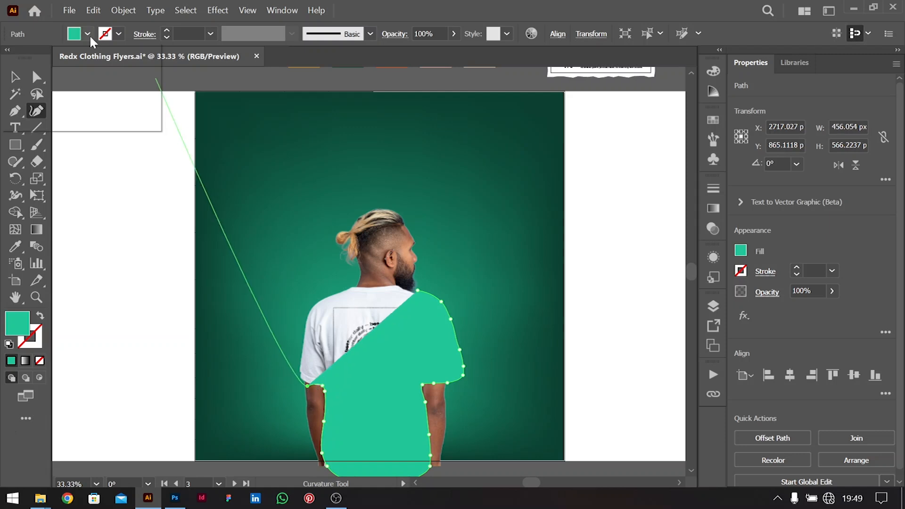
scroll(67, 80, up, 1)
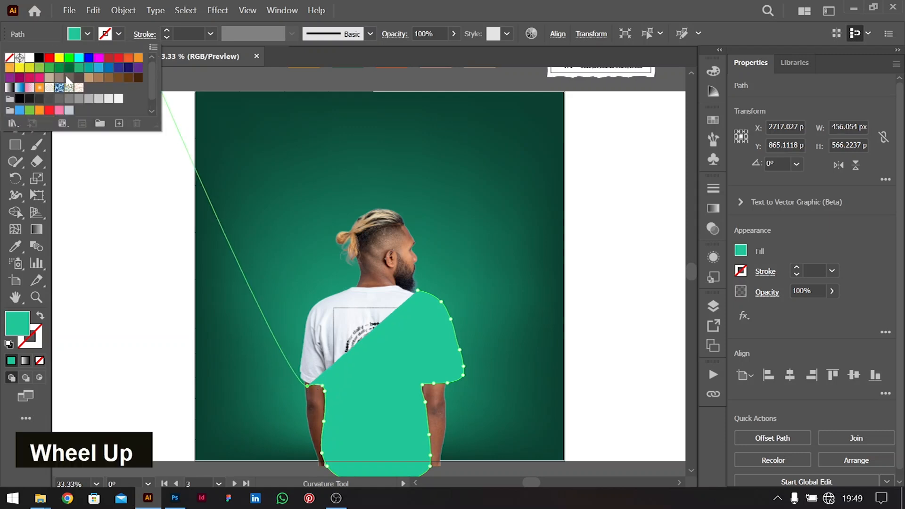
click(9, 57)
double_click(302, 385)
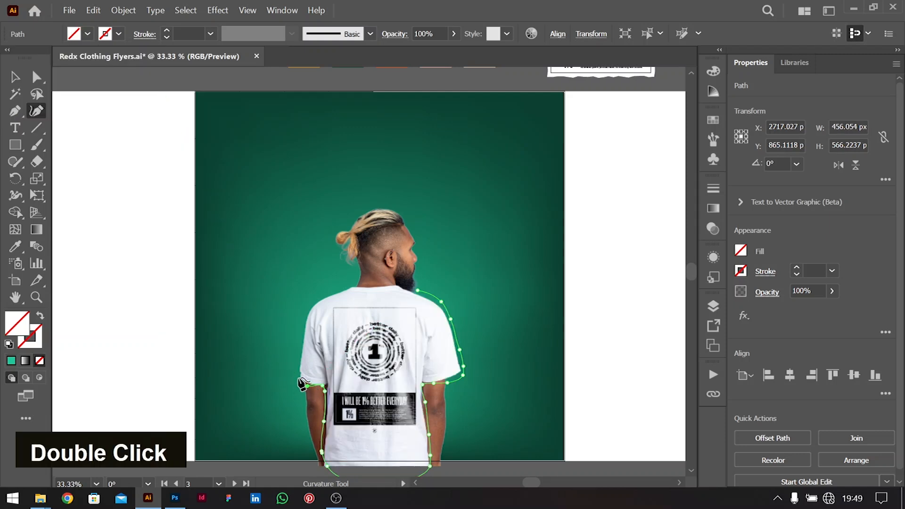
Trace up the left sleeve and across the collar, joining with a corner at the right shoulder
click(298, 361)
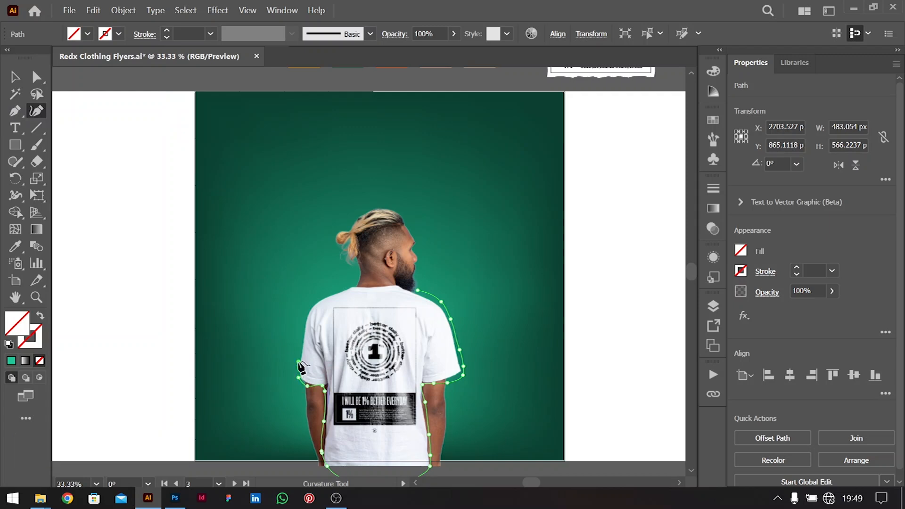
click(302, 334)
click(304, 313)
click(313, 301)
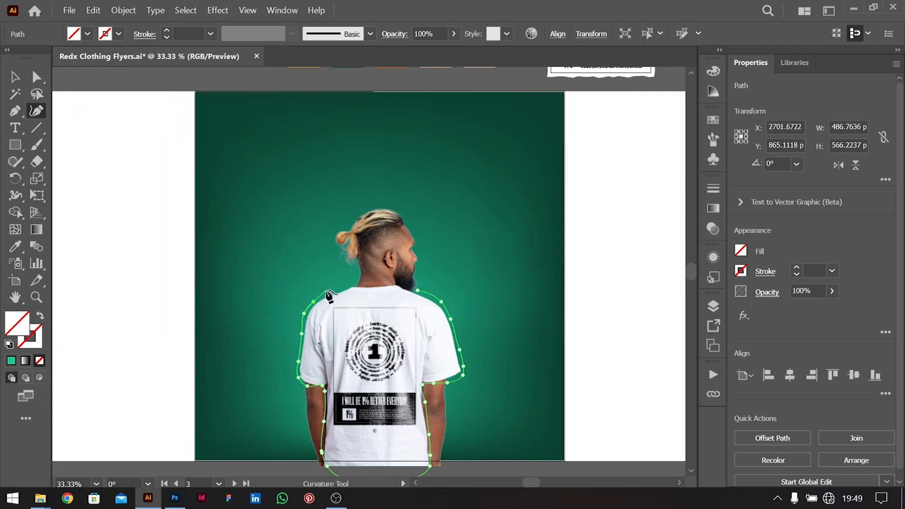
click(358, 286)
click(374, 285)
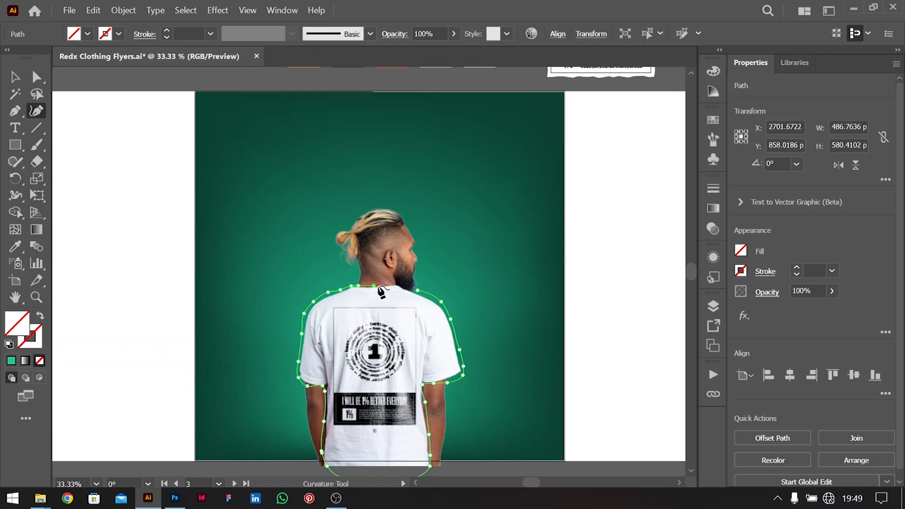
click(401, 283)
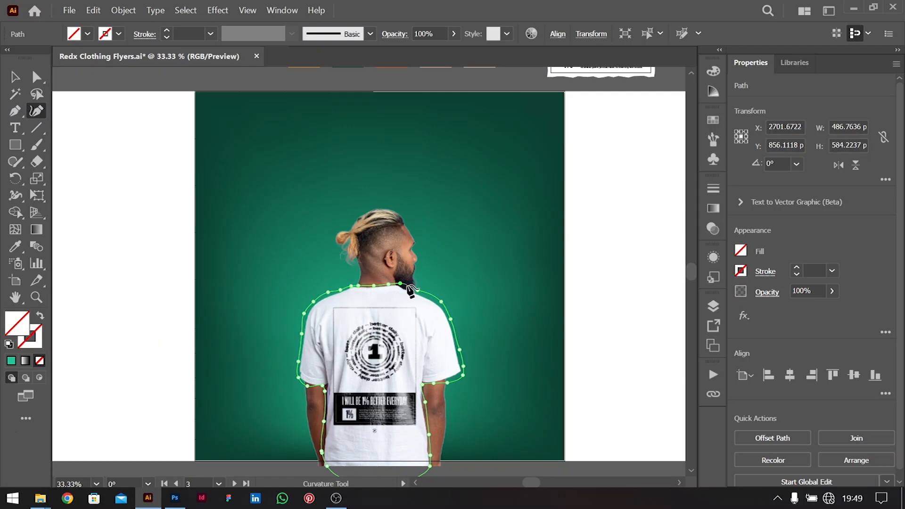
double_click(418, 290)
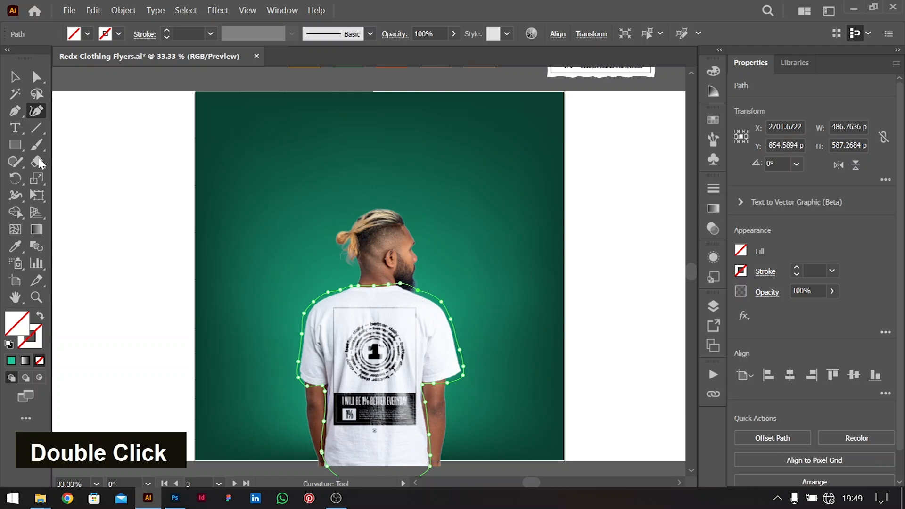
click(14, 76)
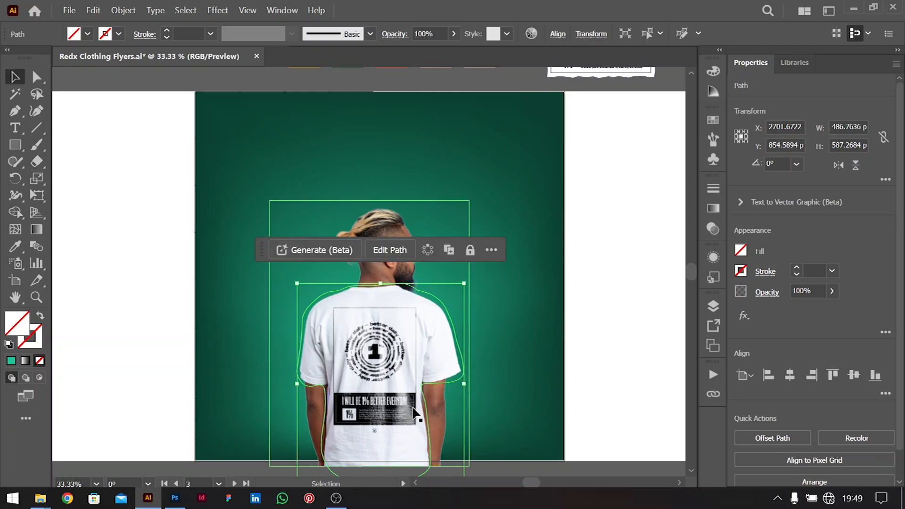
Nudge the shirt outline slightly left and give it a 6 pt white stroke
key(Left)
key(Left)
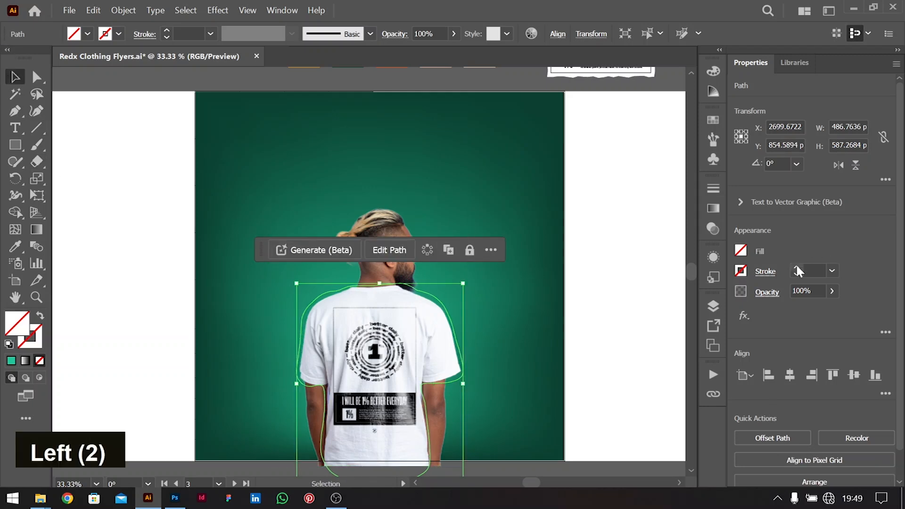
double_click(796, 267)
double_click(796, 267)
double_click(796, 267)
click(741, 271)
double_click(610, 325)
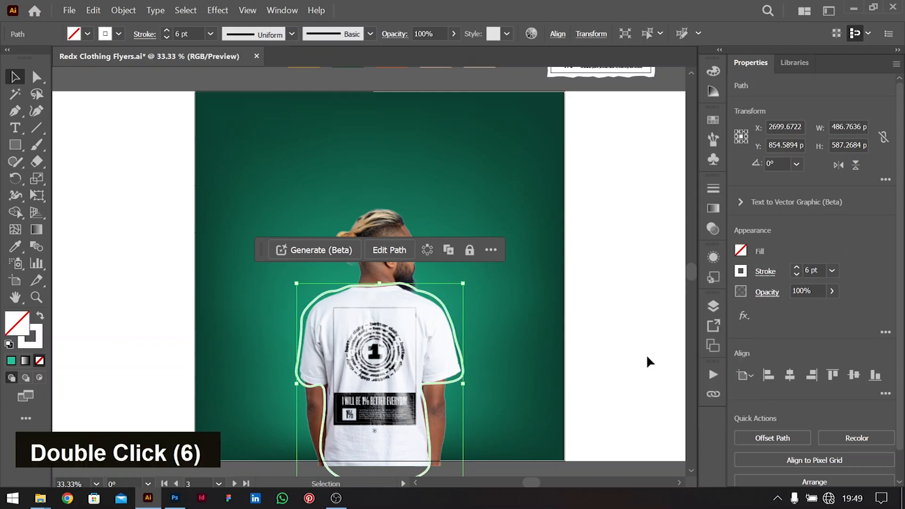
double_click(743, 317)
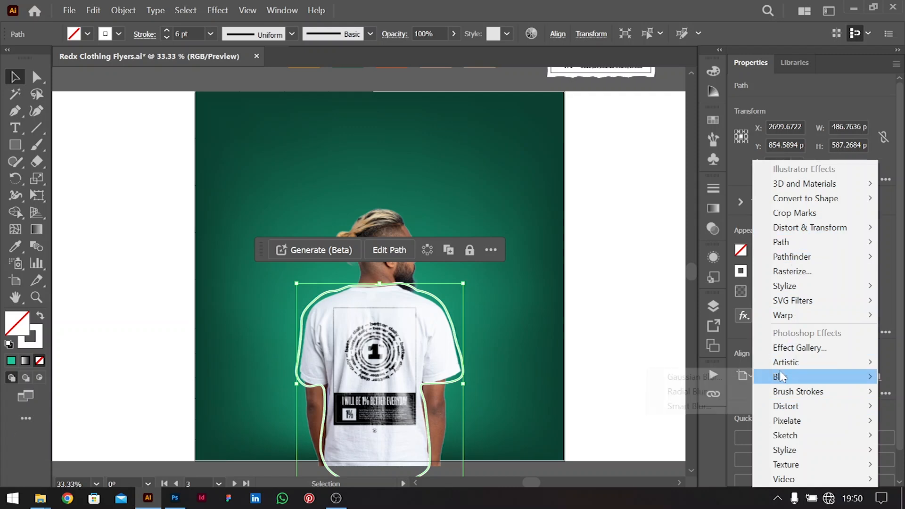
Apply a Zoom-method Radial Blur with a raised amount to the shirt outline
mouse_move(759, 378)
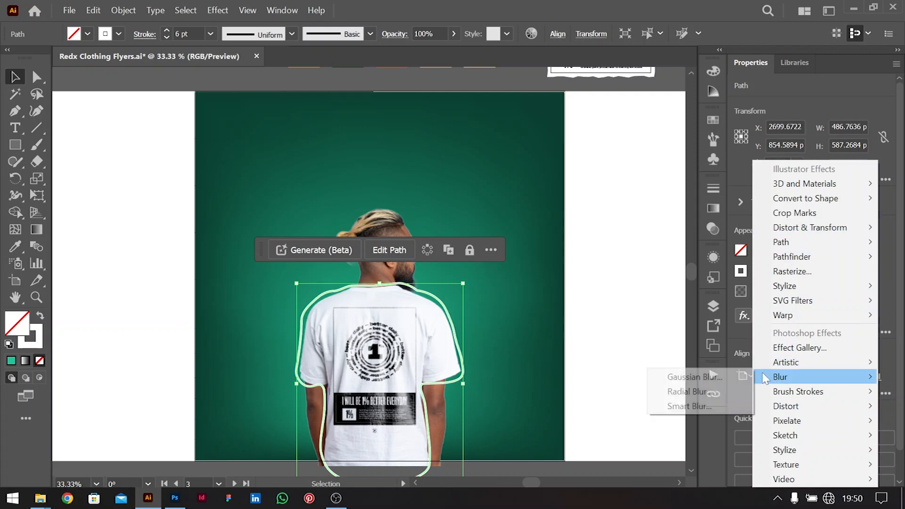
click(695, 397)
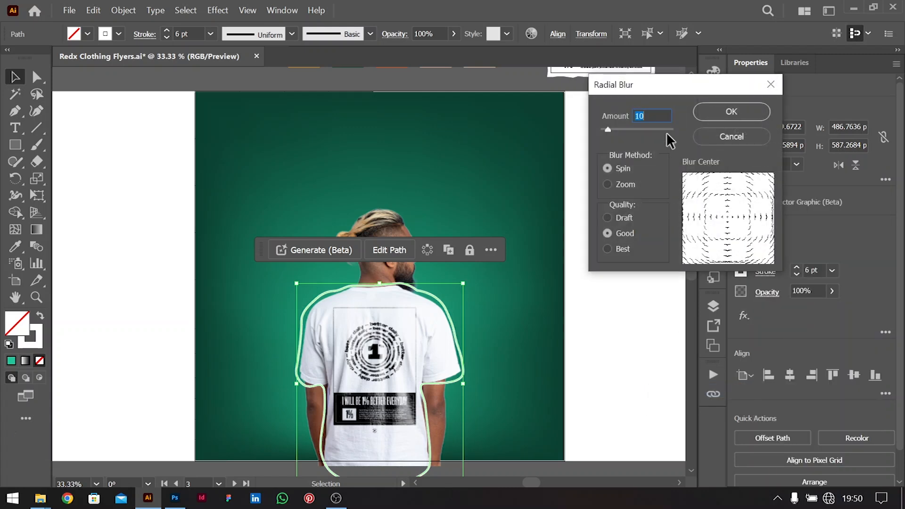
click(607, 183)
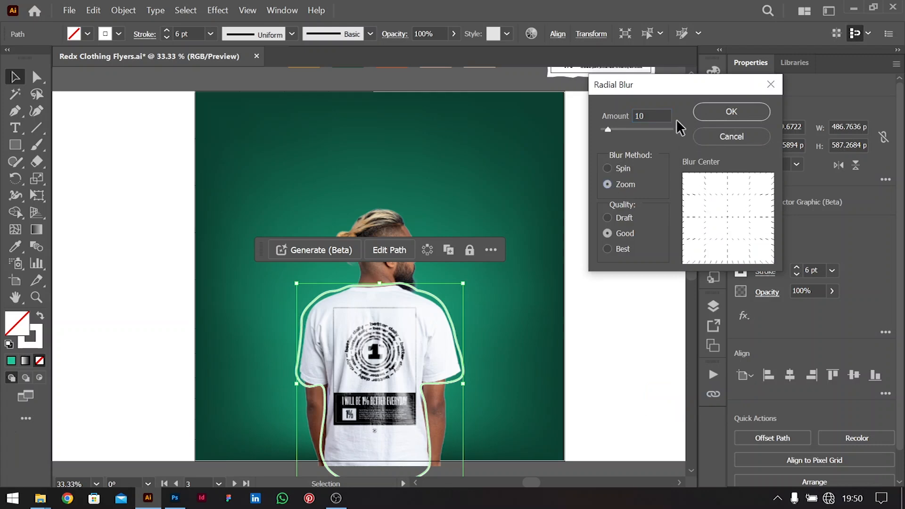
click(651, 108)
key(shift+Up)
key(shift+Up)
key(Return)
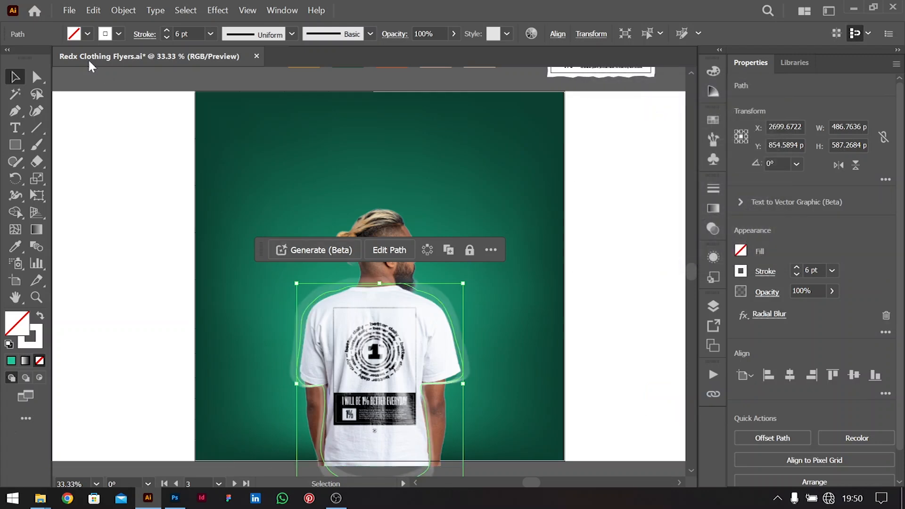
Reapply the revised Radial Blur, then reselect the glowing outline and zoom in on it
double_click(507, 354)
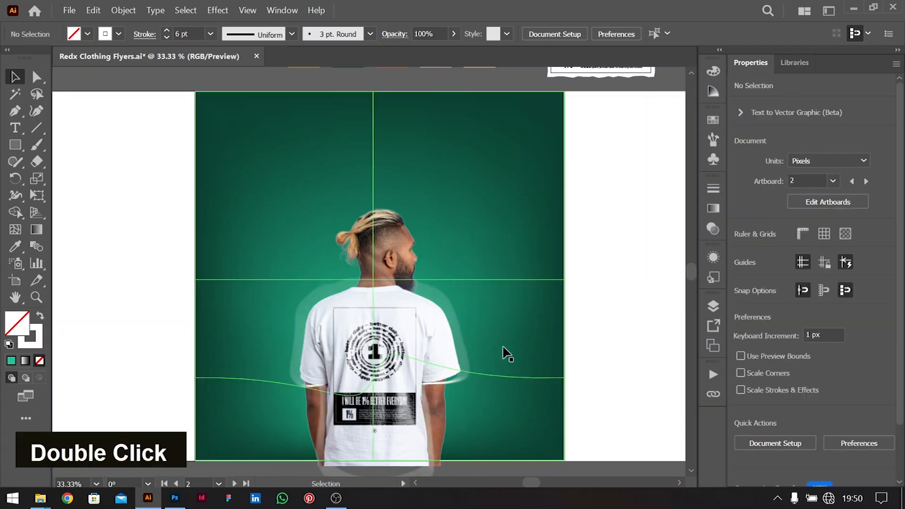
click(448, 311)
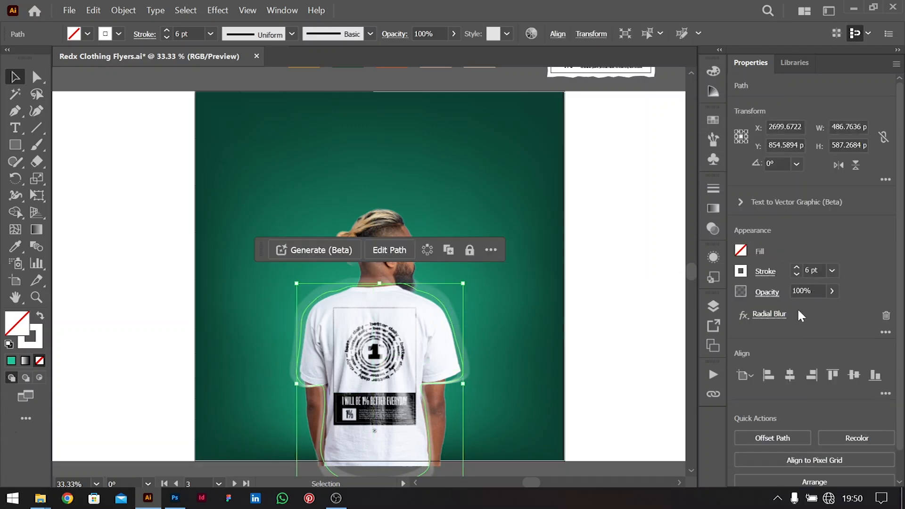
click(775, 314)
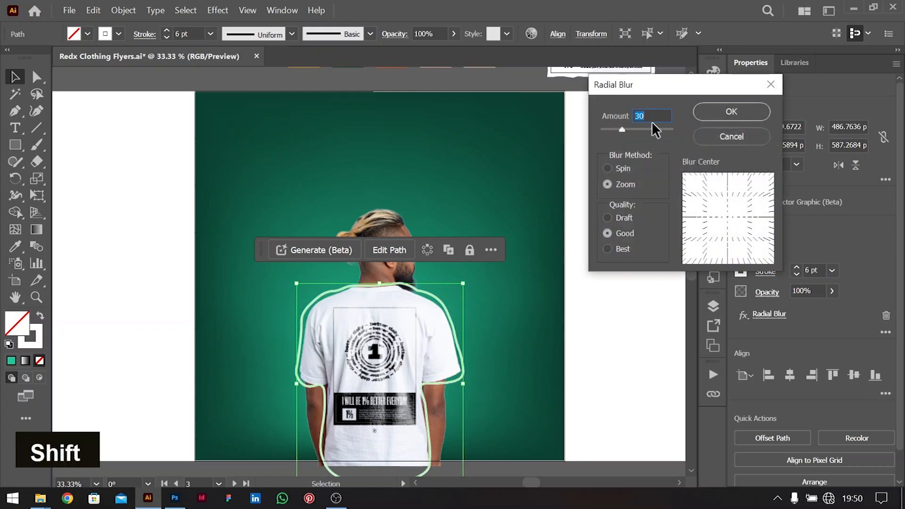
key(Return)
key(shift+Down)
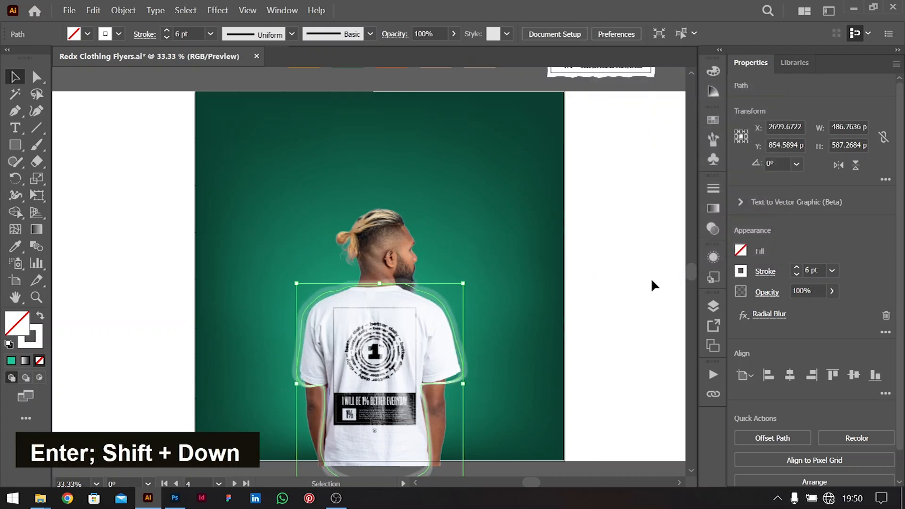
click(653, 280)
click(443, 301)
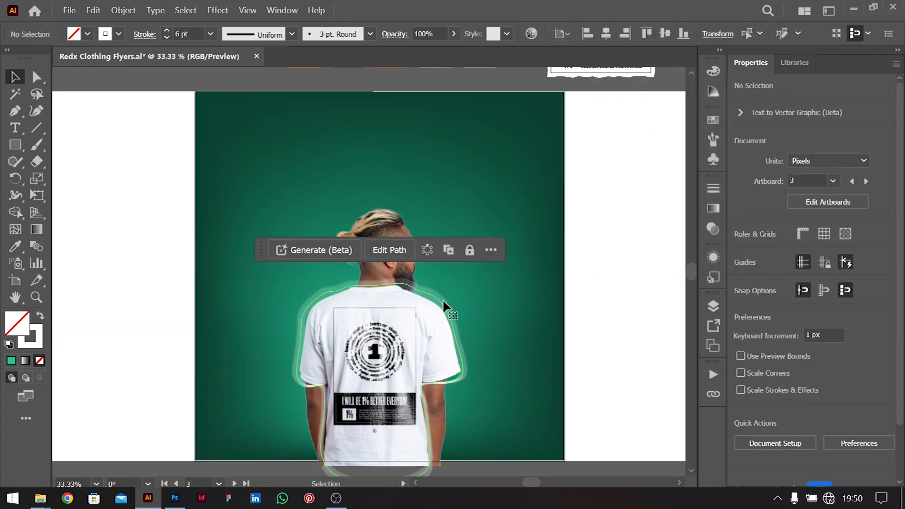
key(ctrl+equal)
key(ctrl+equal)
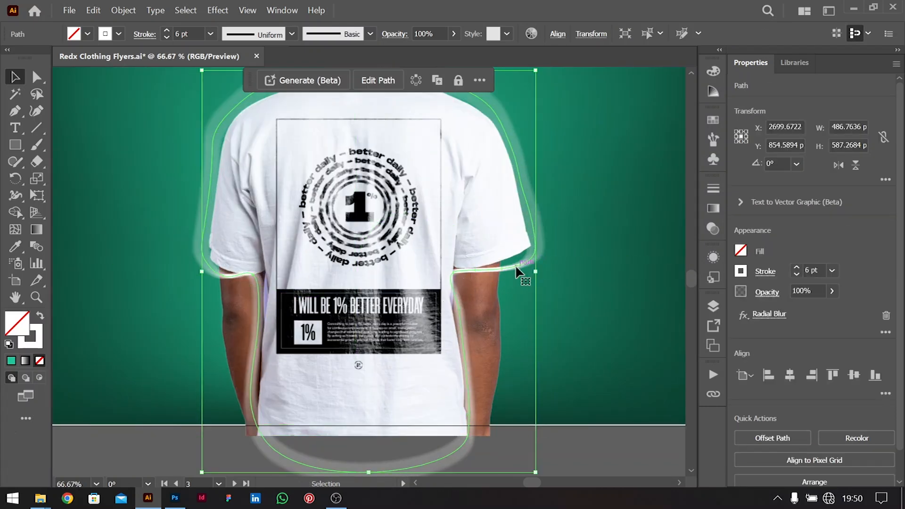
Drag the right sleeve anchors down and left so the outline hugs the sleeve
key(a)
click(534, 256)
drag(534, 256, 501, 267)
click(502, 269)
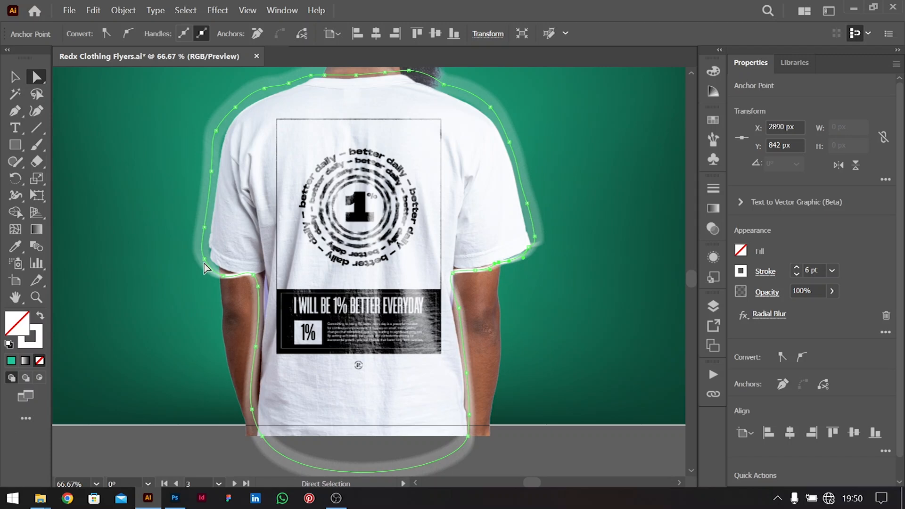
Bend the left hem curve slightly upward, then zoom back out to the artboard
click(204, 260)
drag(211, 273, 210, 266)
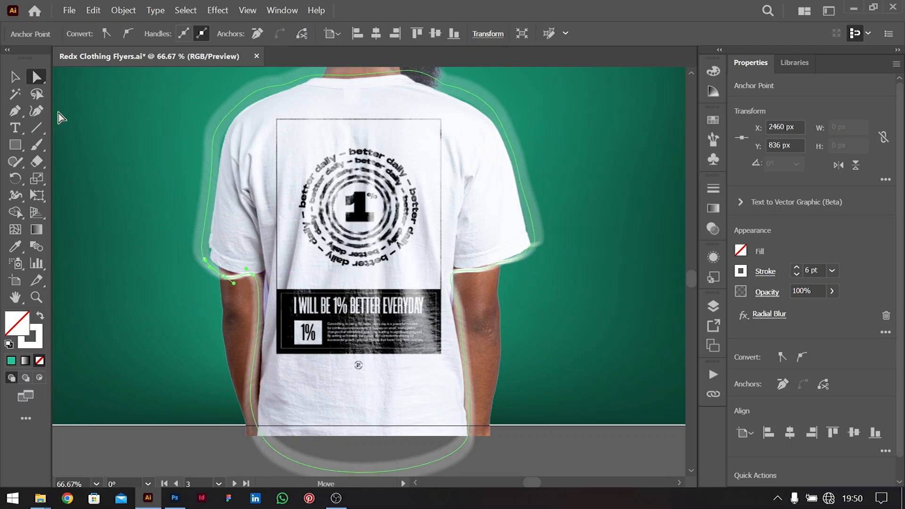
key(ctrl+0)
key(ctrl+minus)
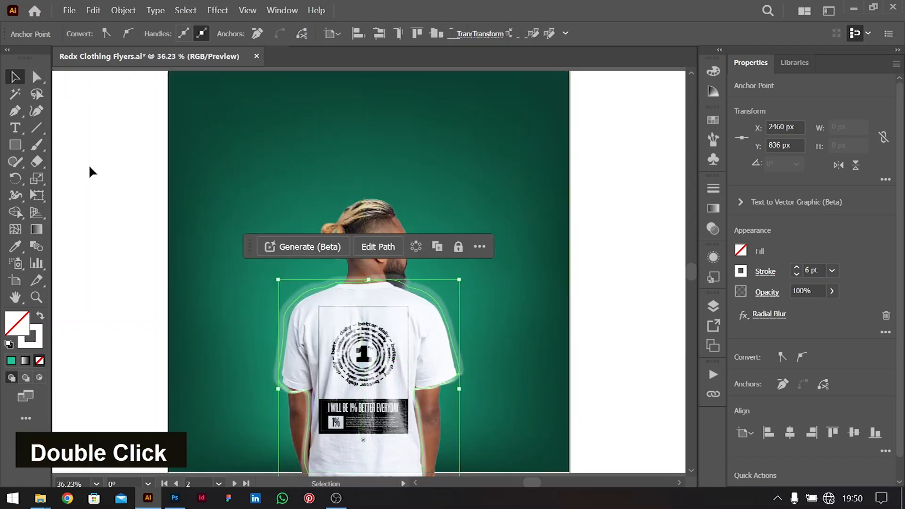
double_click(616, 359)
Duplicate the glowing shirt outline in place, in front of the original
double_click(438, 307)
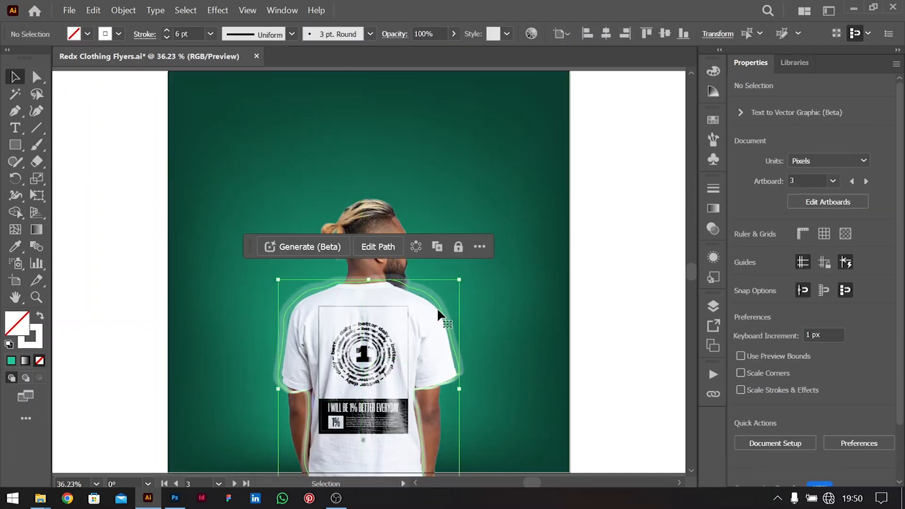
key(ctrl+c)
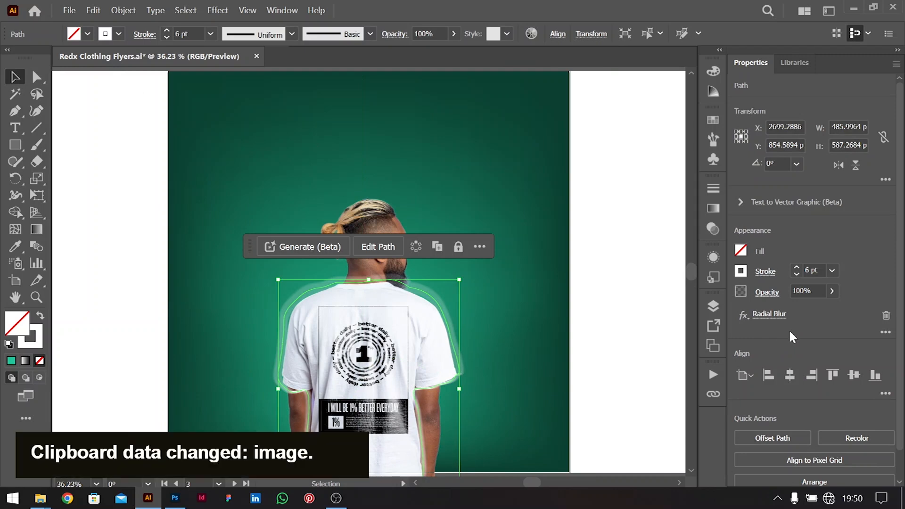
key(ctrl+f)
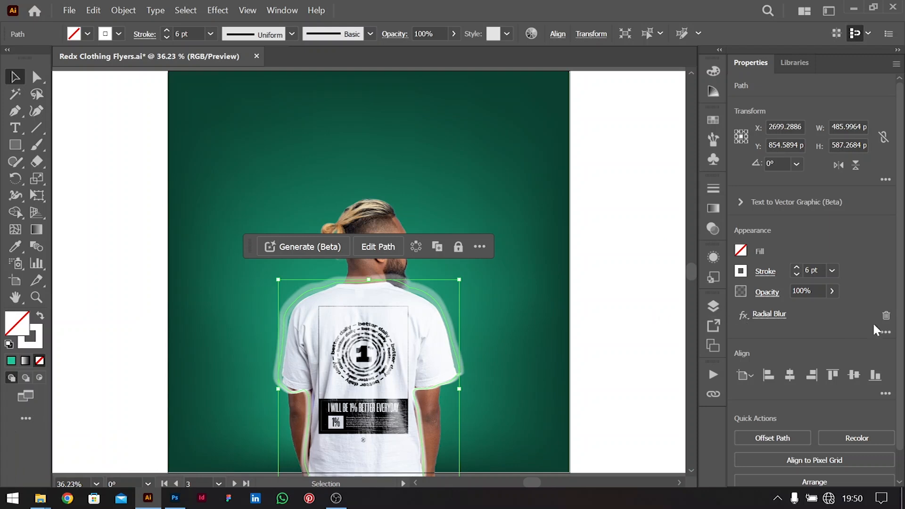
Remove the Radial Blur from the copy and choose Stylize > Outer Glow
click(887, 316)
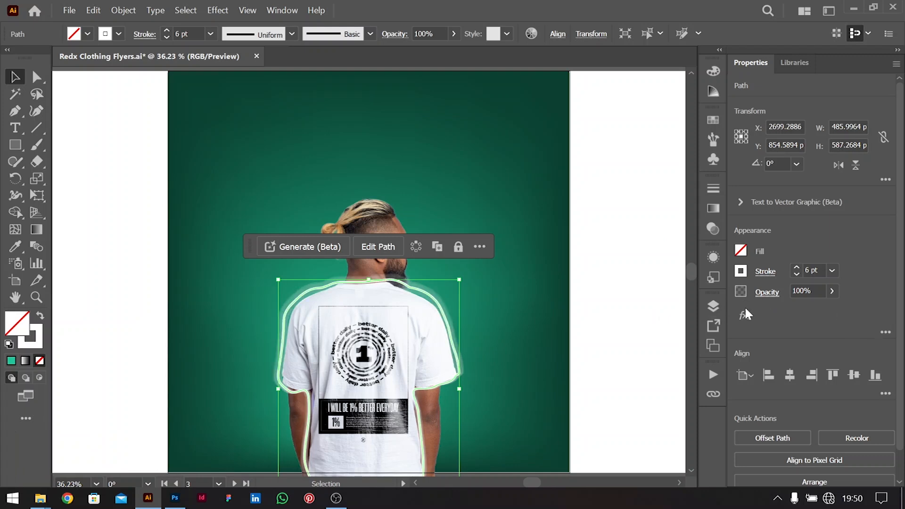
click(744, 315)
mouse_move(805, 246)
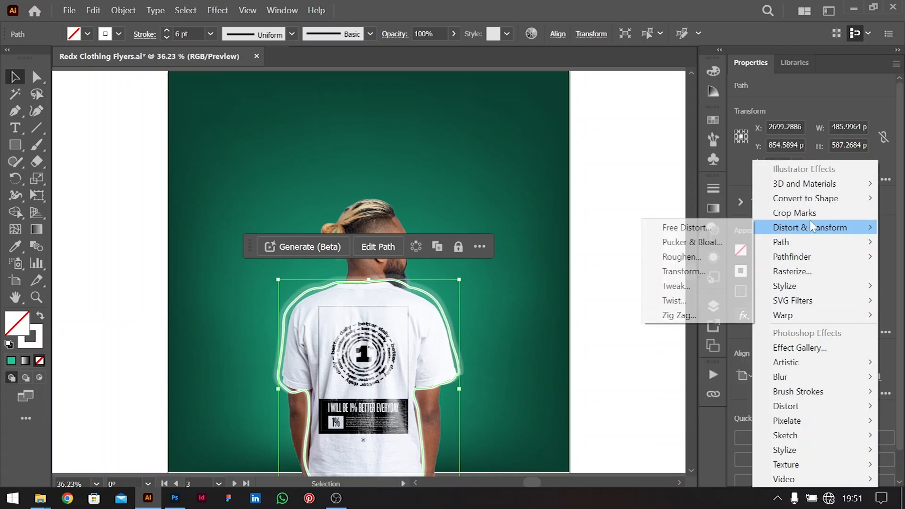
mouse_move(786, 289)
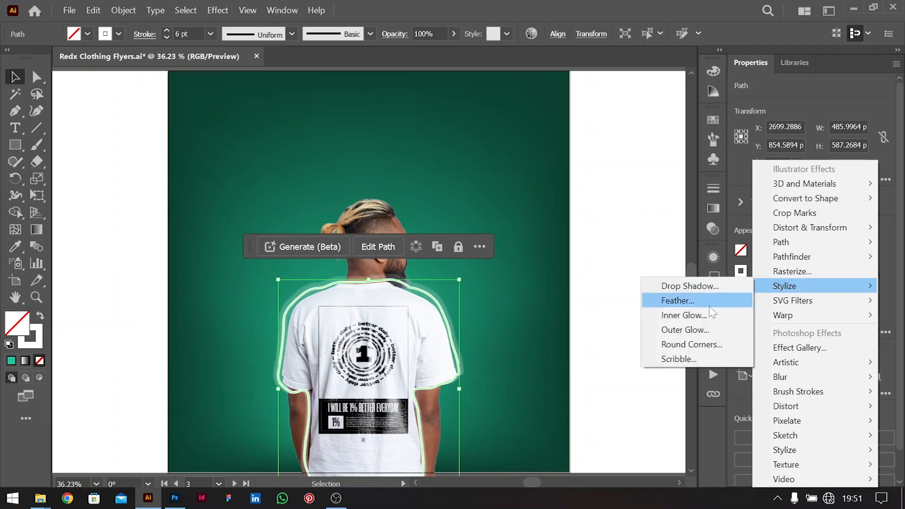
click(693, 330)
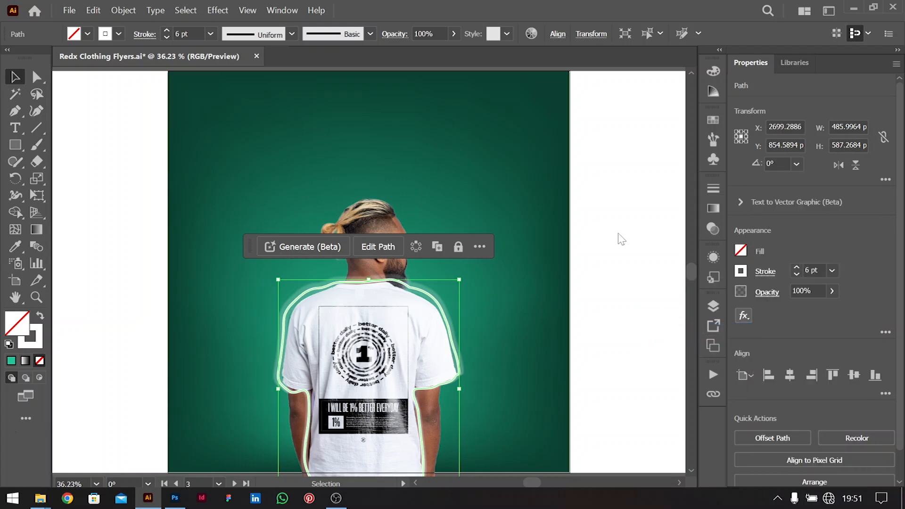
Set the Outer Glow colour to a pale yellow
click(479, 210)
drag(463, 250, 457, 227)
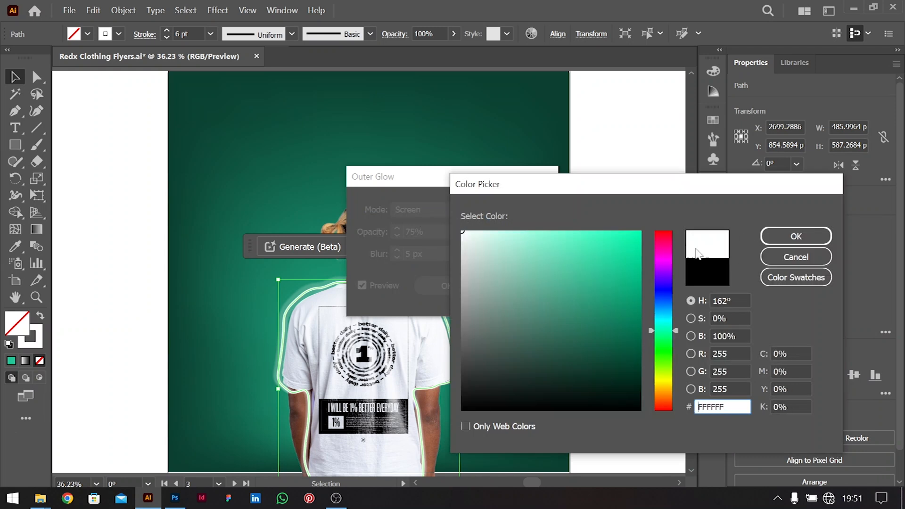
drag(663, 364, 661, 380)
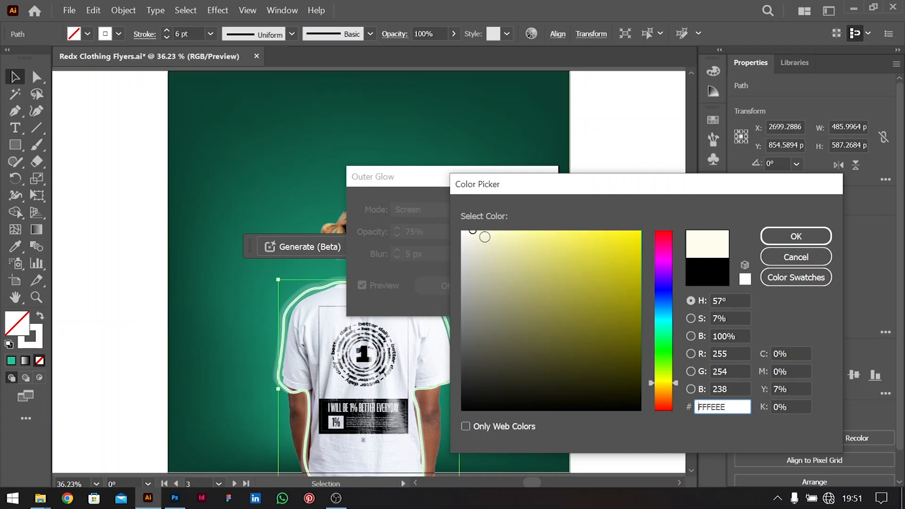
click(796, 236)
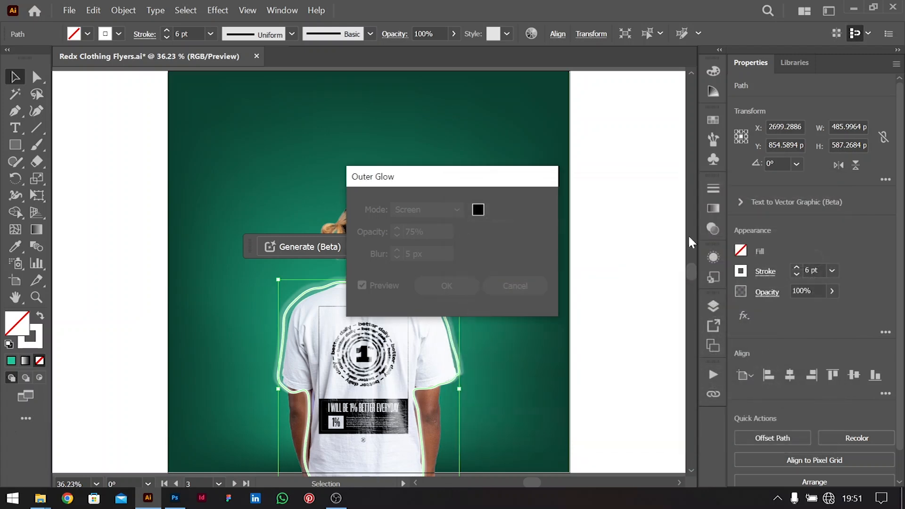
Set the glow blur to 10 px, apply the Outer Glow, and reselect the outline
drag(463, 183, 667, 133)
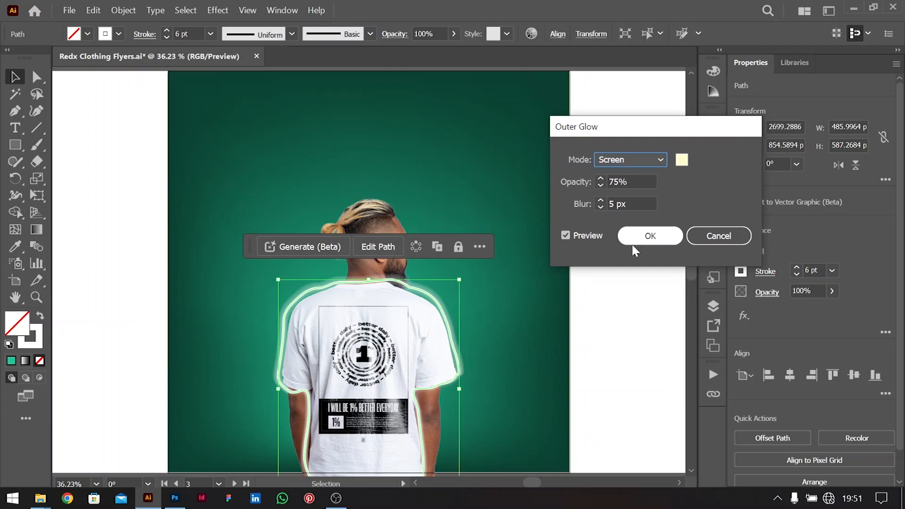
click(641, 202)
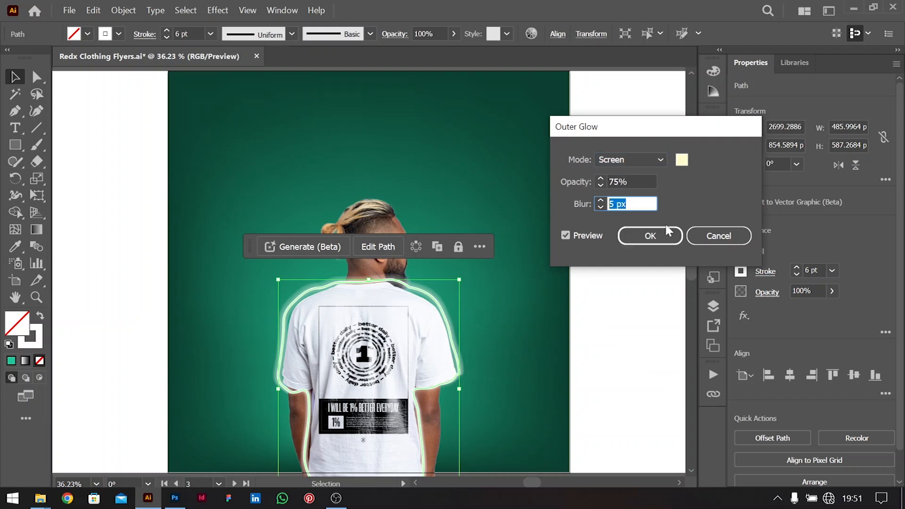
text(10)
key(Tab)
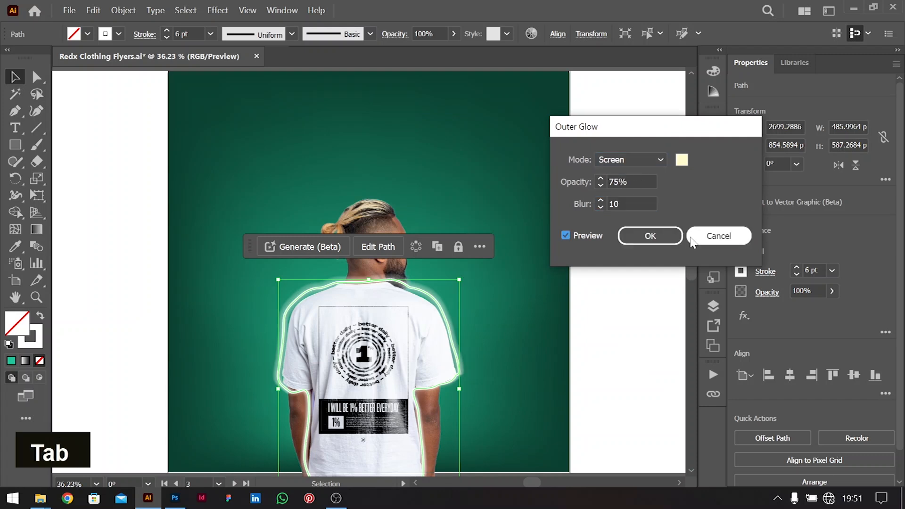
click(666, 246)
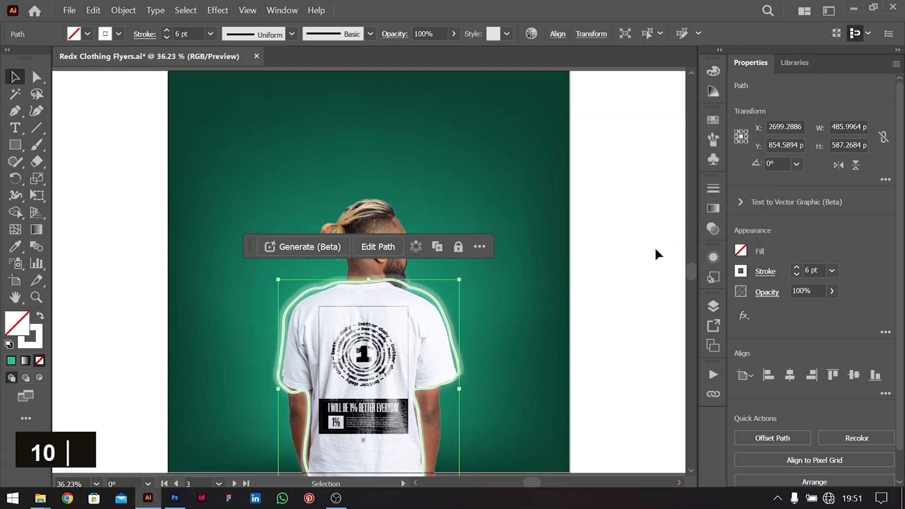
click(624, 265)
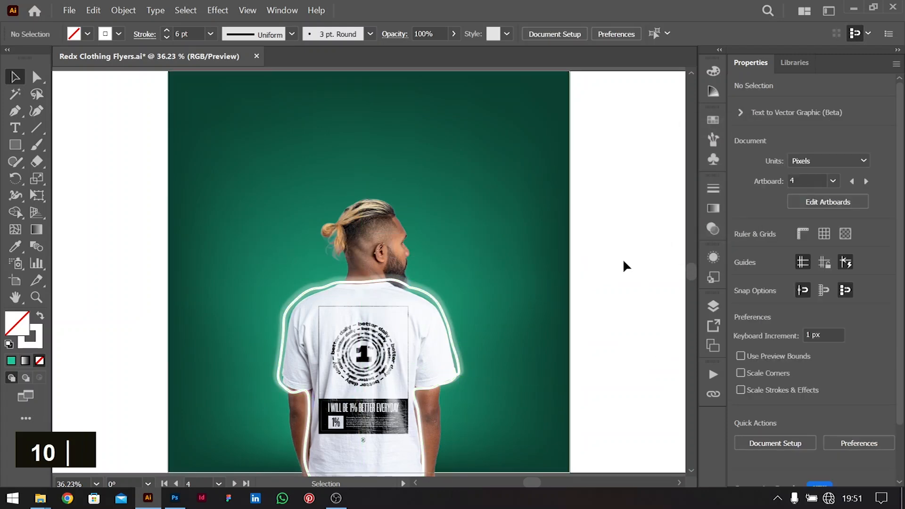
click(435, 303)
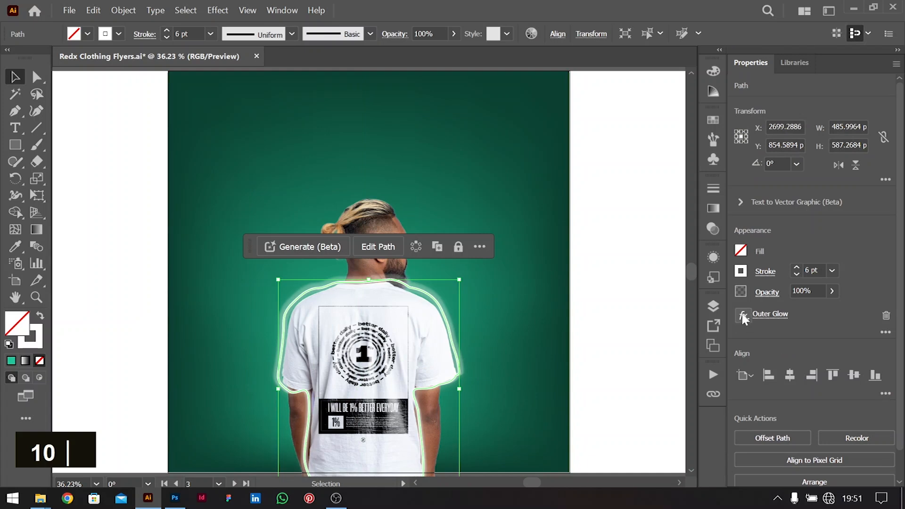
click(743, 316)
Add a Zoom Radial Blur at amount 20 to the glowing outline copy
mouse_move(764, 377)
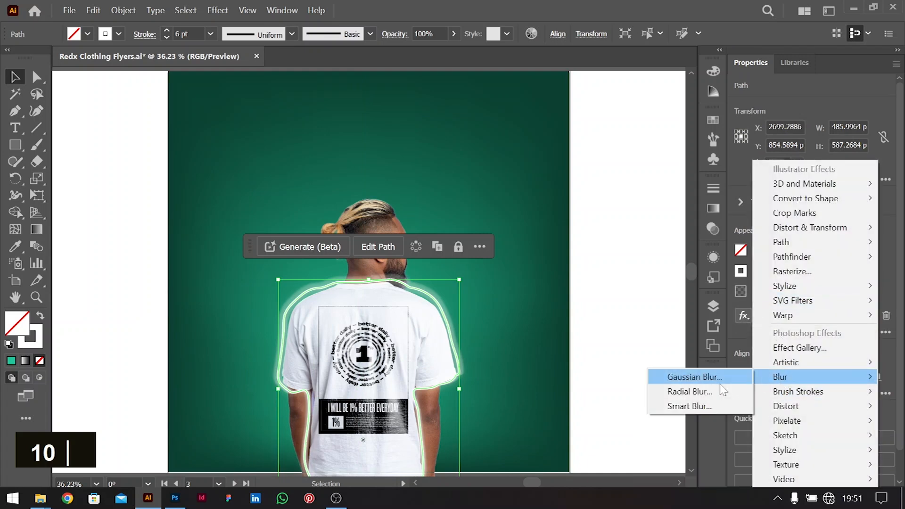
click(689, 391)
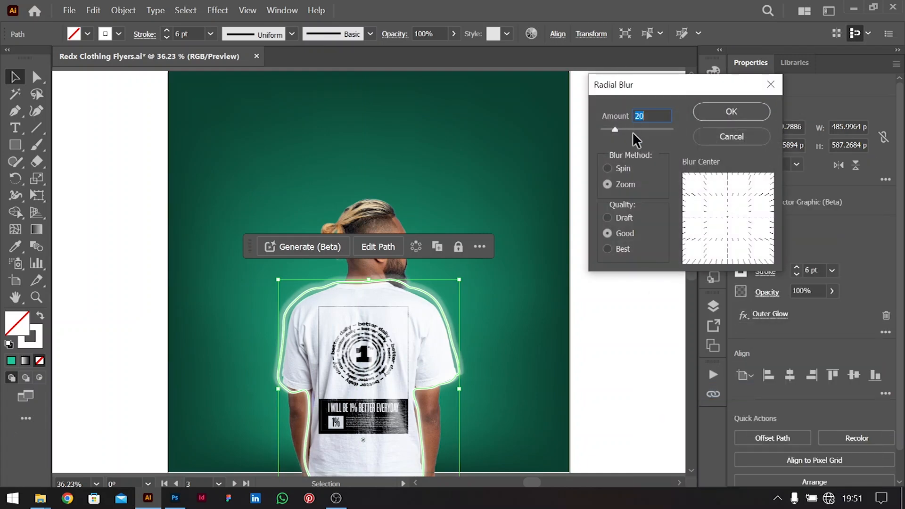
click(729, 112)
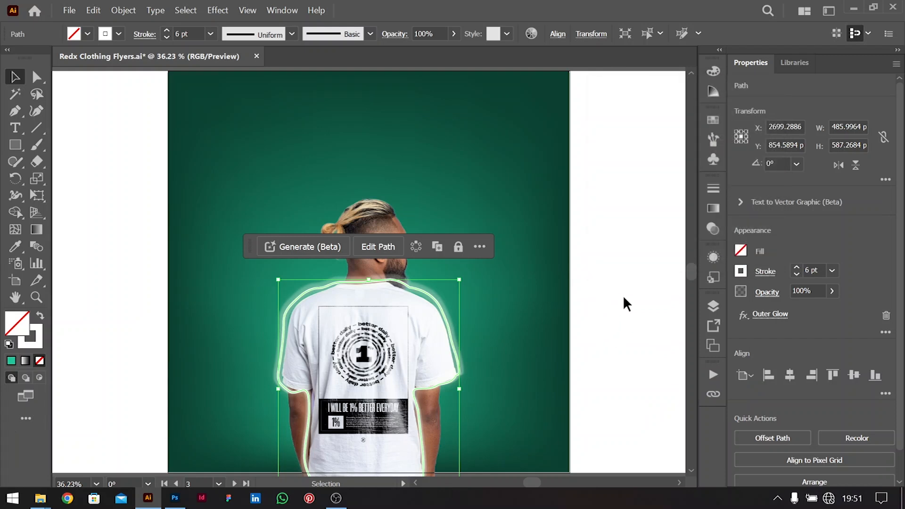
click(627, 334)
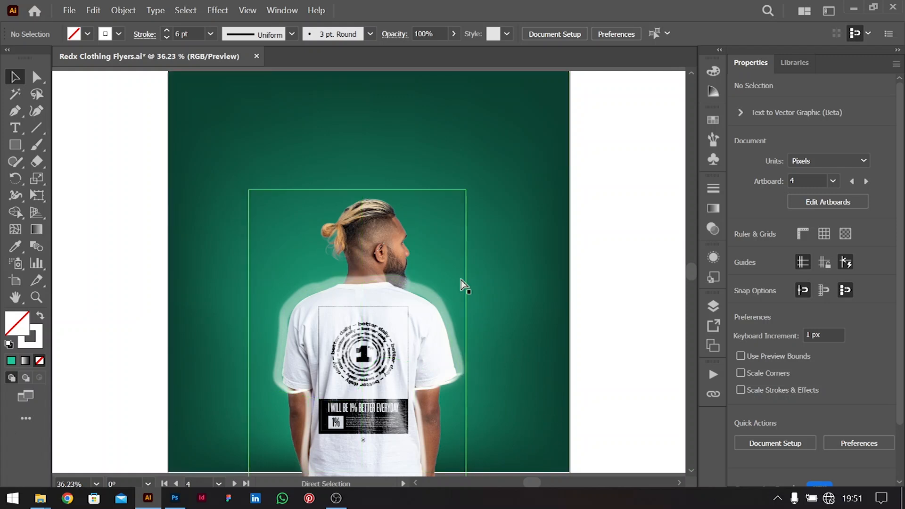
key(ctrl+minus)
scroll(508, 353, down, 3)
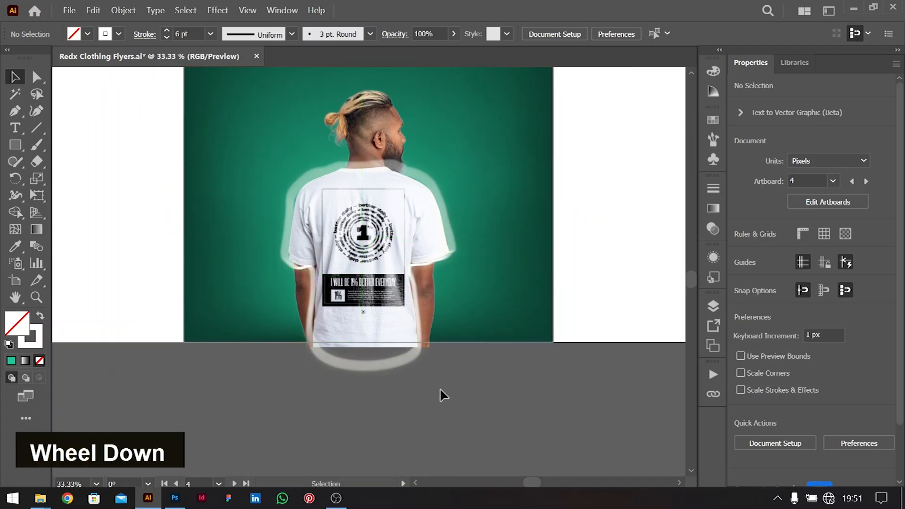
Select the shirt image and its outlines, leaving the green background out
click(290, 161)
shift+click(501, 162)
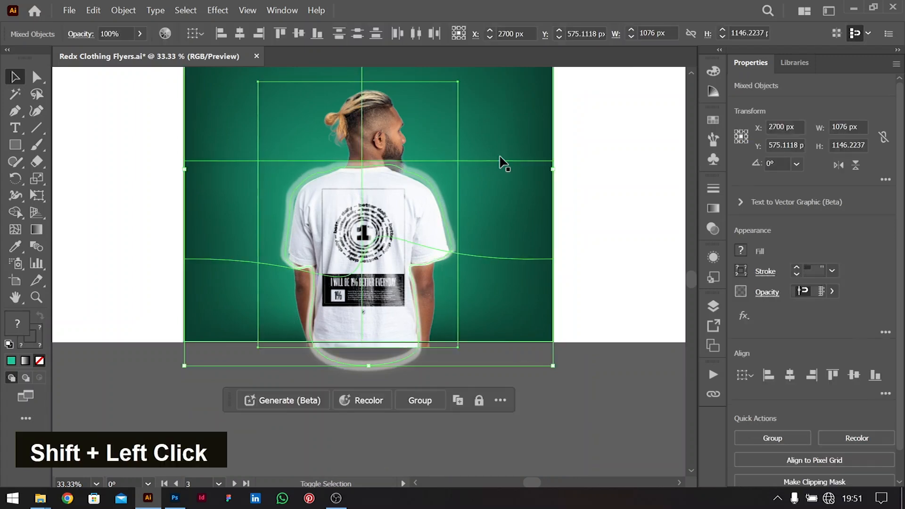
scroll(506, 193, up, 2)
scroll(466, 116, up, 3)
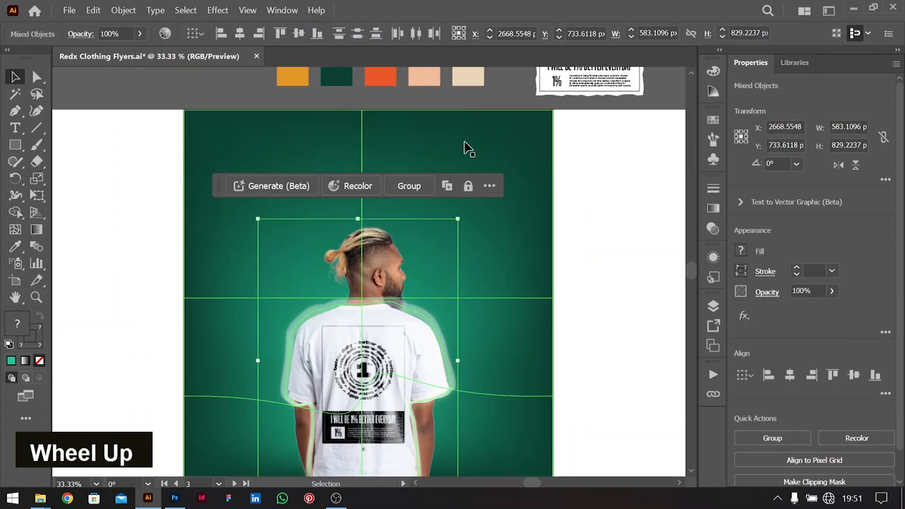
click(569, 237)
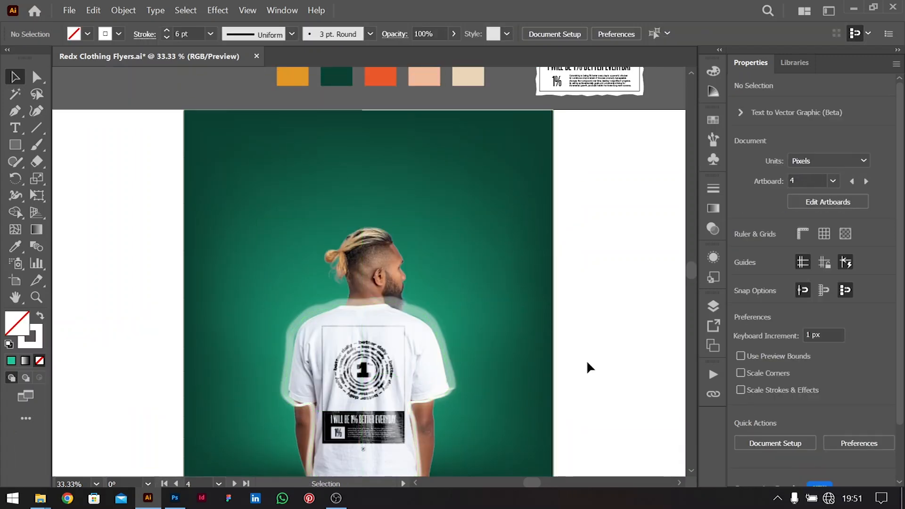
drag(363, 278, 349, 231)
shift+click(486, 192)
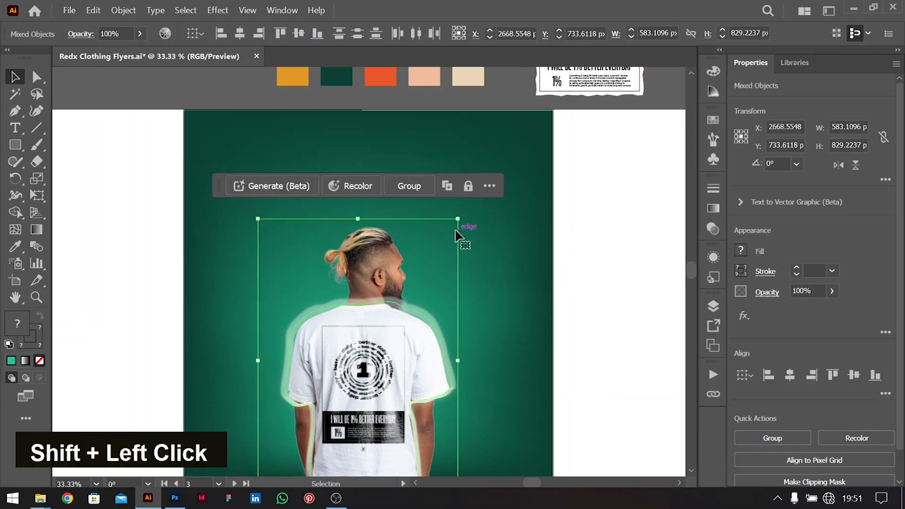
Rotate the shirt artwork and its outlines by about 3.6°
drag(463, 216, 454, 209)
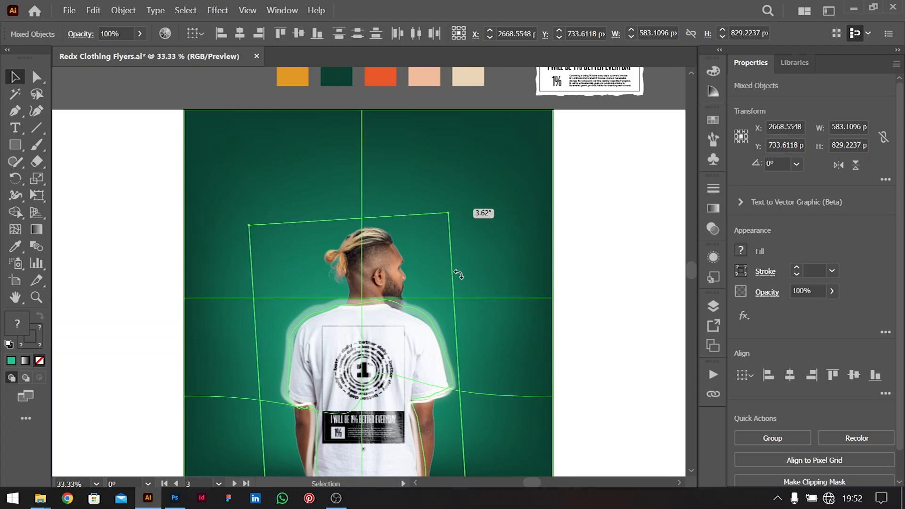
drag(458, 274, 459, 276)
scroll(460, 277, down, 4)
drag(410, 317, 410, 321)
scroll(449, 273, up, 2)
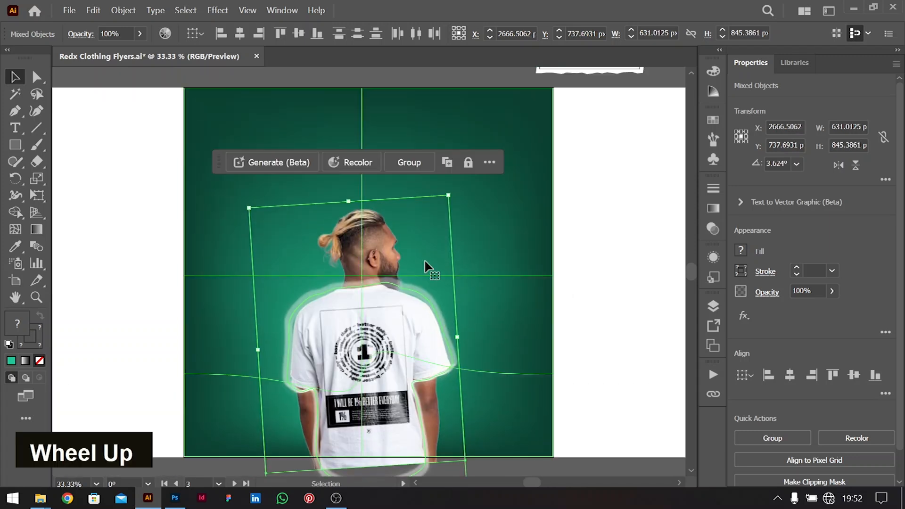
click(557, 324)
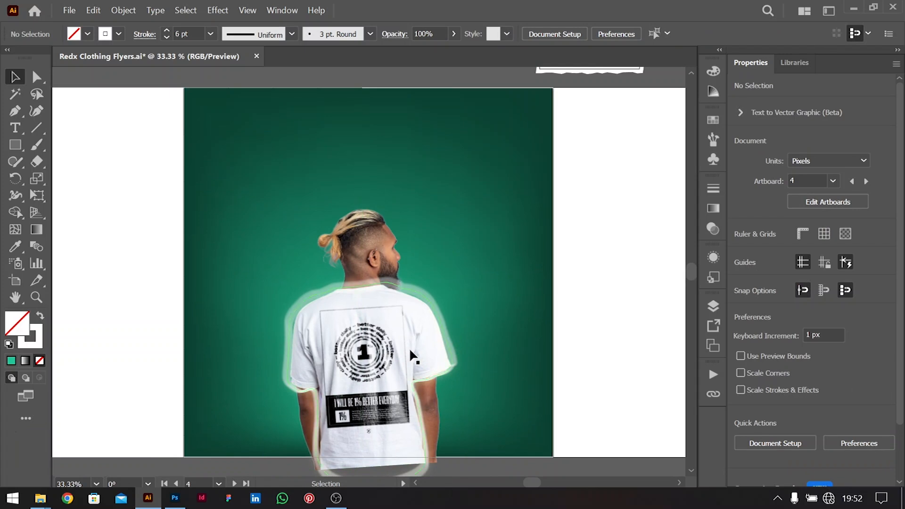
scroll(396, 417, down, 4)
Enlarge the tilted shirt artwork together with the man's outline proportionally
click(359, 291)
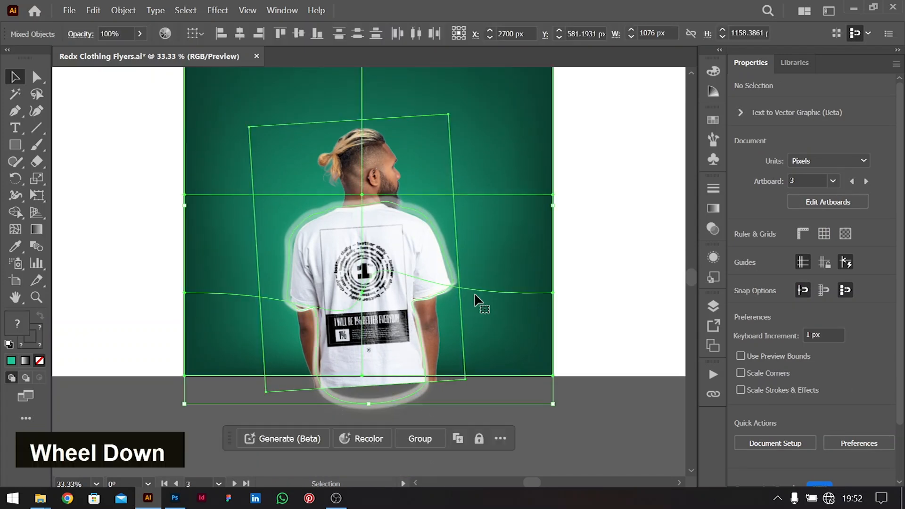
shift+click(397, 169)
drag(348, 121, 348, 109)
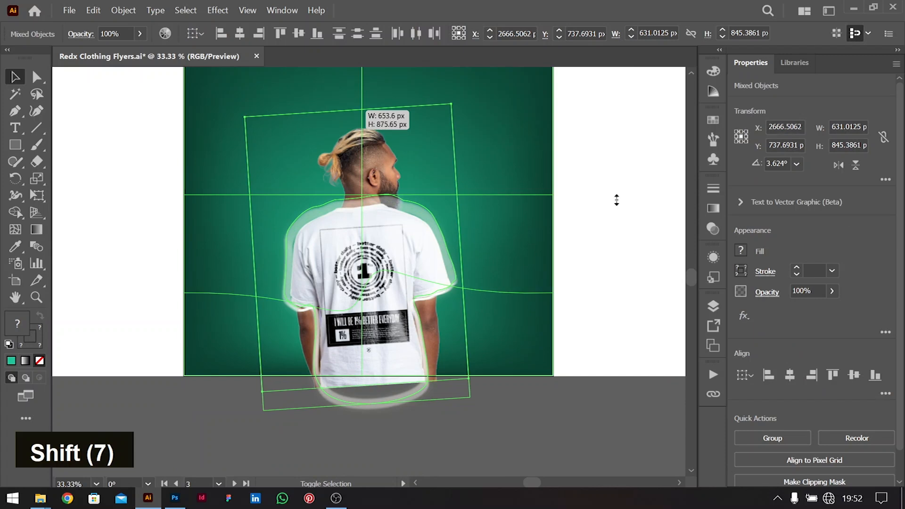
drag(616, 200, 610, 163)
click(609, 163)
scroll(609, 163, up, 3)
scroll(610, 163, down, 1)
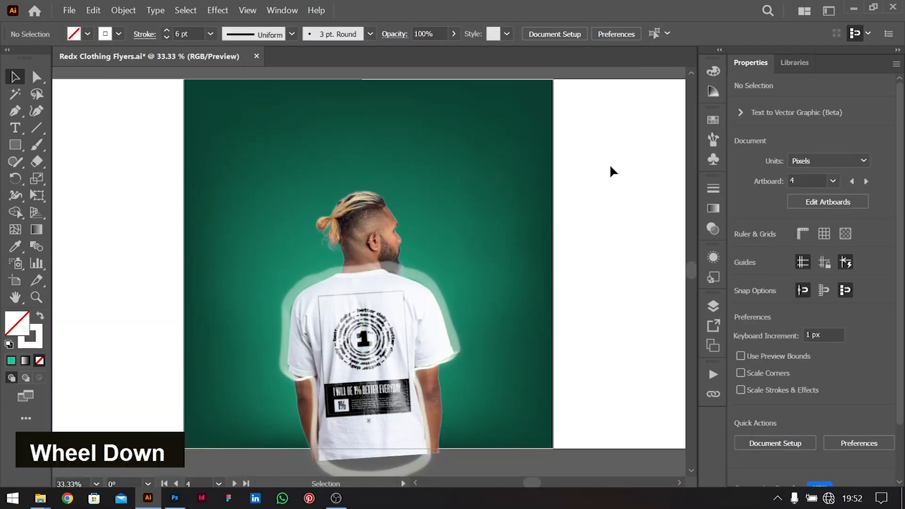
scroll(610, 166, down, 1)
click(15, 146)
Draw a thin bar across the artboard top with white fill and no stroke
mouse_move(159, 114)
mouse_down()
mouse_move(568, 148)
mouse_move(559, 128)
mouse_move(583, 129)
mouse_up()
click(111, 35)
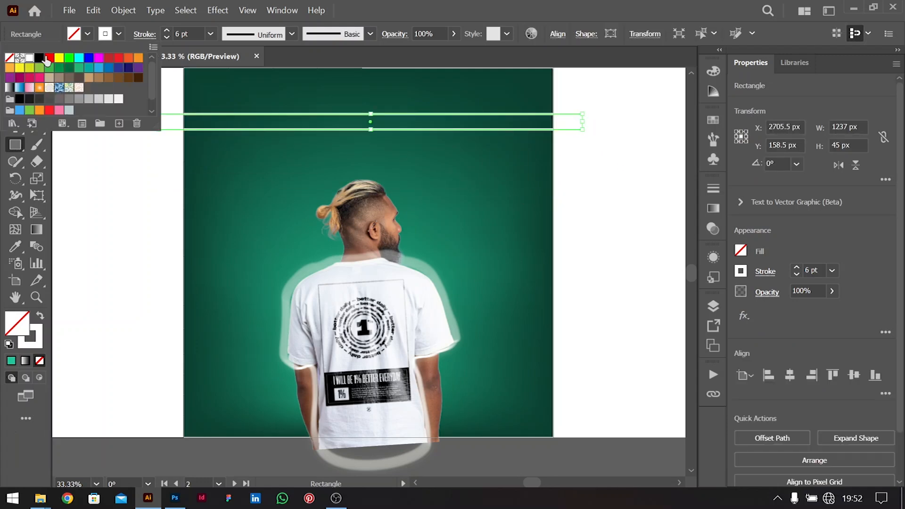
click(8, 58)
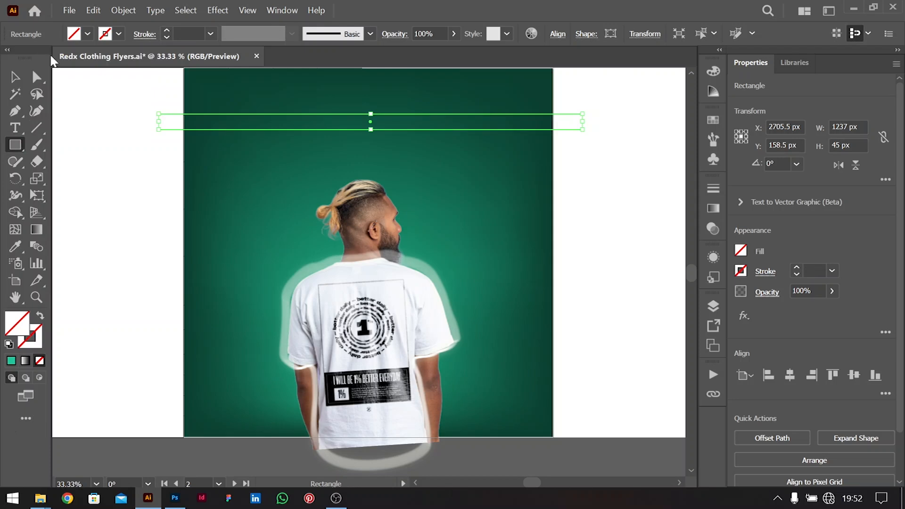
click(79, 38)
click(30, 57)
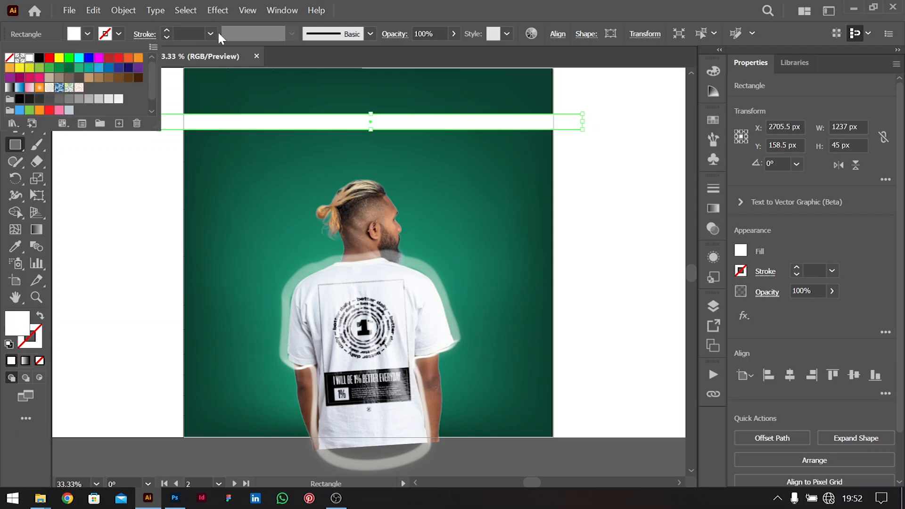
click(97, 58)
click(16, 77)
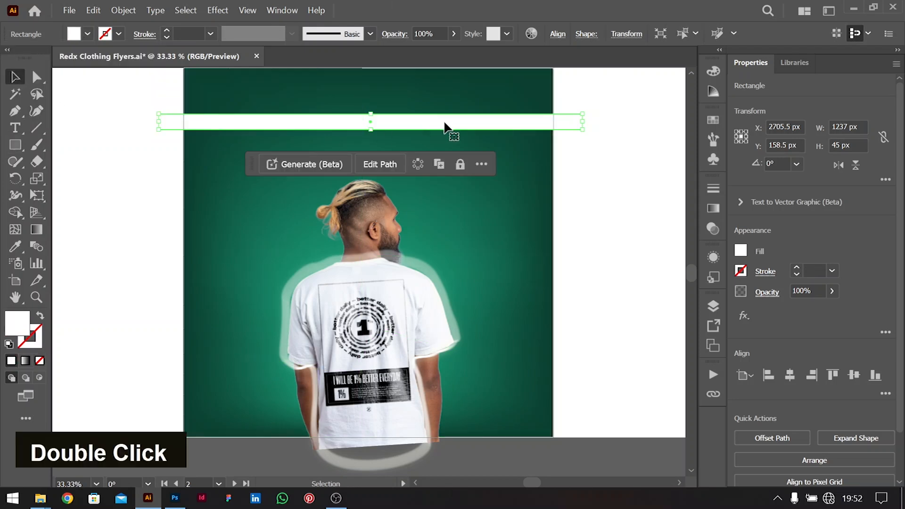
key(ctrl+equal)
key(ctrl+equal)
key(ctrl+minus)
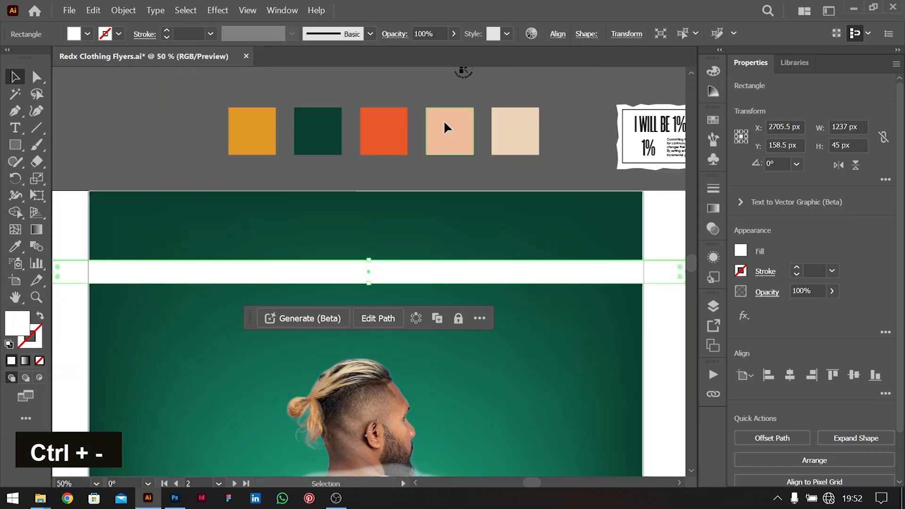
Type the word 'CUSTOM' in capitals above the white bar
key(t)
click(285, 216)
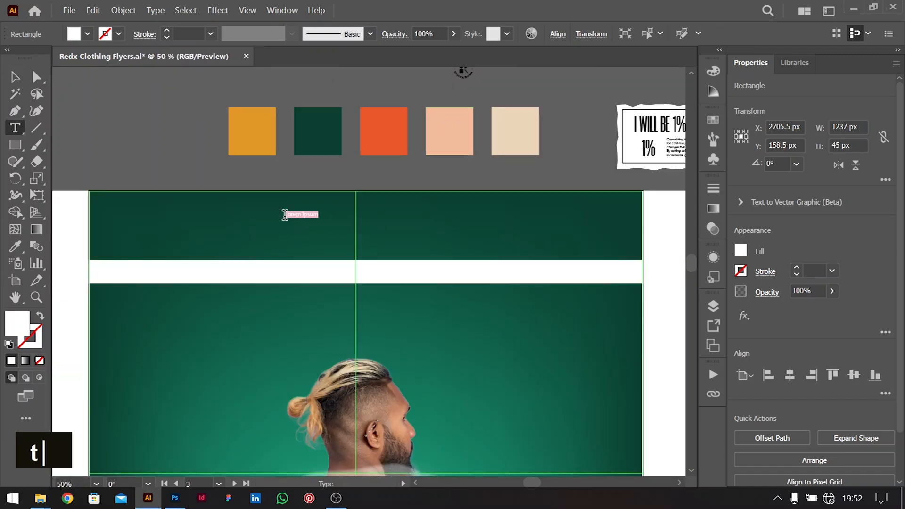
key(Caps_Lock)
text(CUSTOM)
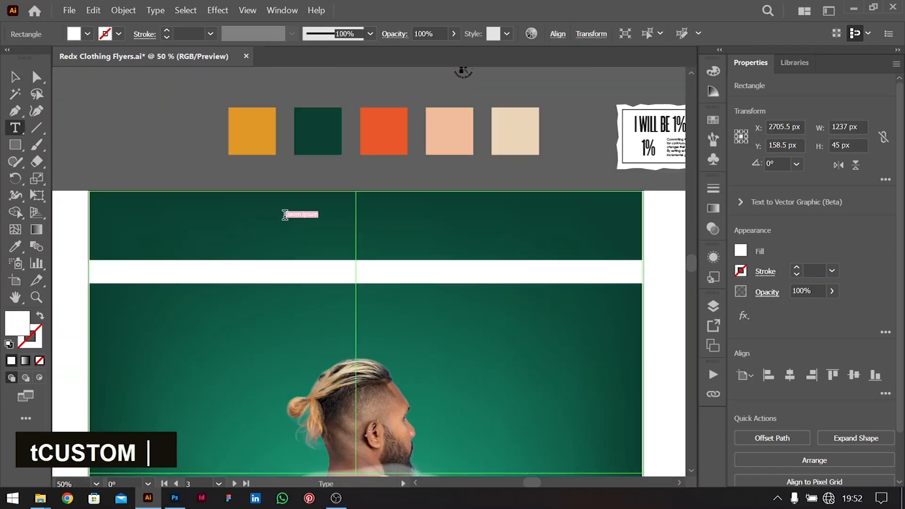
key(Escape)
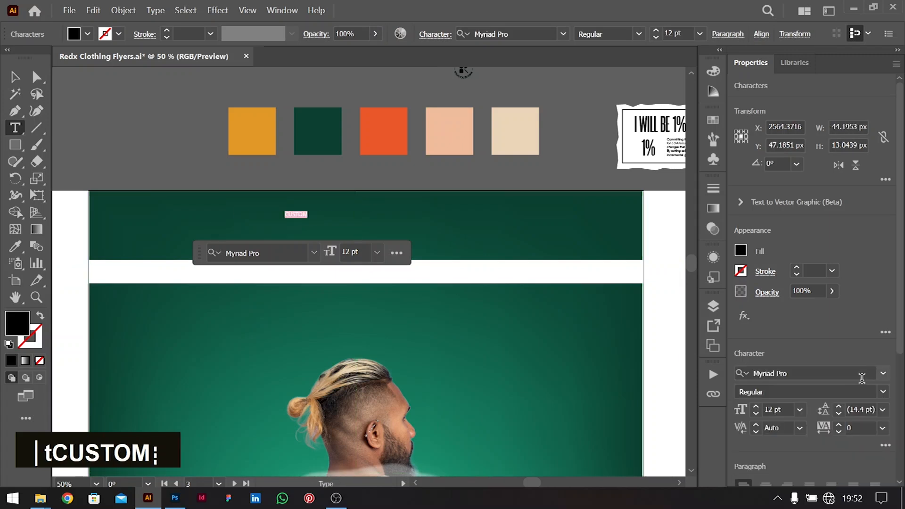
Set CUSTOM in Monument Extended Ultrabold, enlarge it and place it on the bar
click(862, 378)
text(MONU)
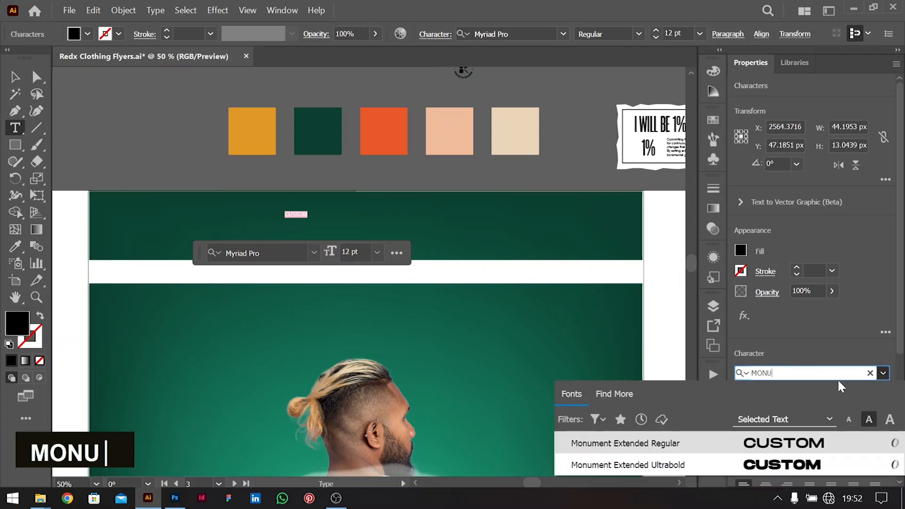
click(787, 462)
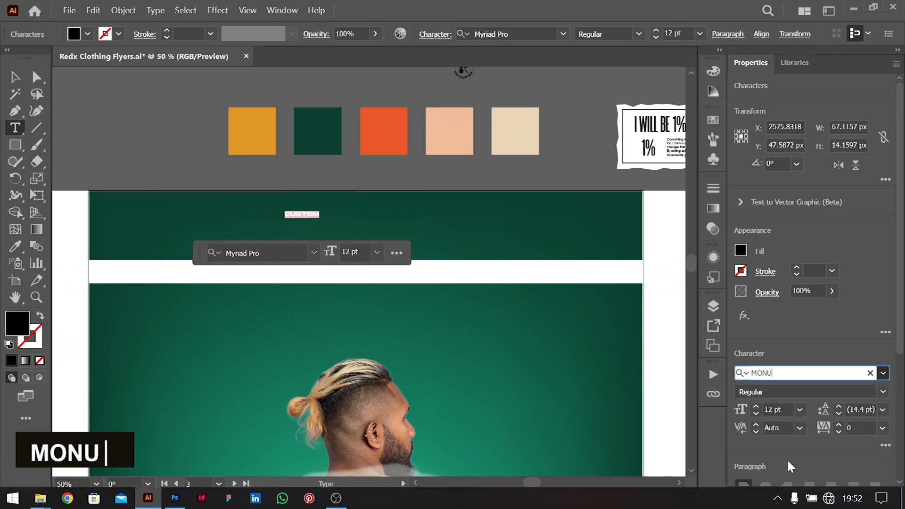
click(12, 81)
drag(319, 222, 166, 273)
Add ' -' after CUSTOM and paste the phrase repeatedly along the bar
double_click(165, 273)
key(Down)
key(Down)
text(-)
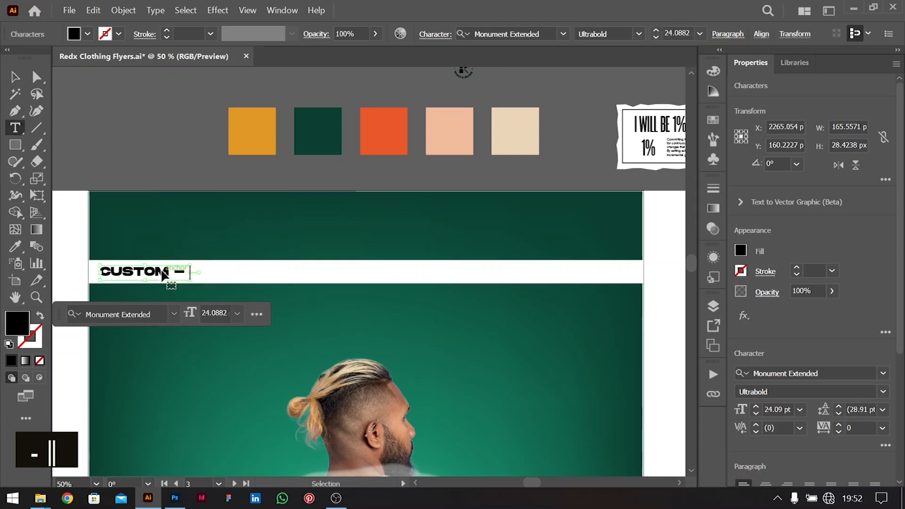
key(ctrl+a)
key(Right)
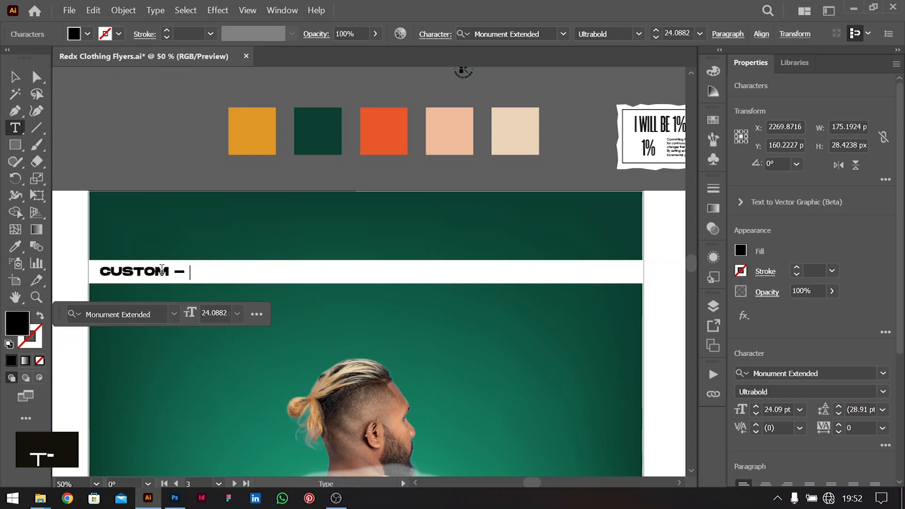
key(ctrl)
key(ctrl+v)
key(ctrl+v)
key(ctrl+v)
key(ctrl+v)
key(ctrl+v)
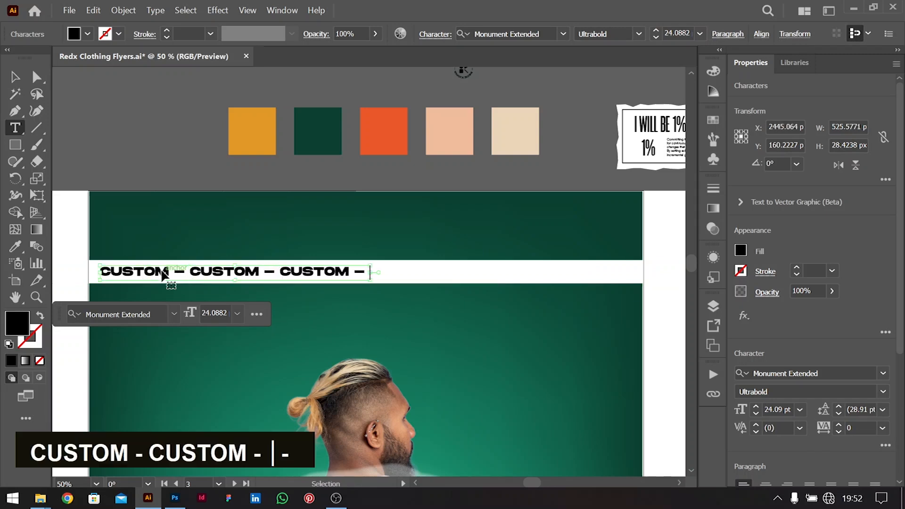
text(CUSTOM –)
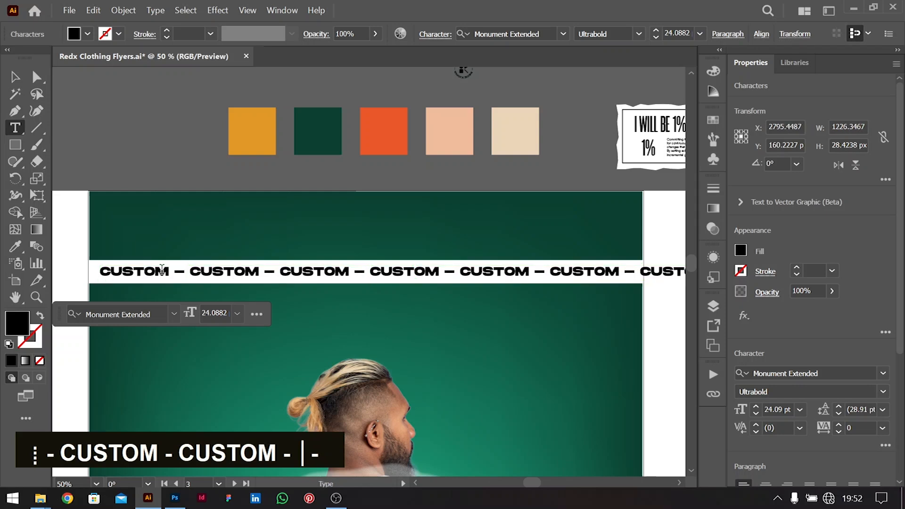
click(15, 77)
key(ctrl+0)
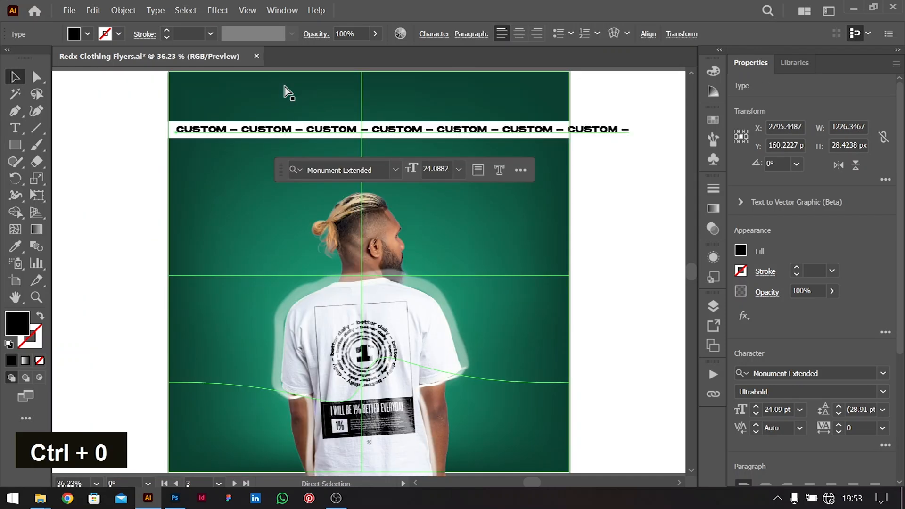
shift+click(556, 136)
Undo the grouping and extend the line with 'CUSTOM - CUSTOM -'
key(ctrl+g)
key(ctrl+z)
click(615, 211)
double_click(551, 129)
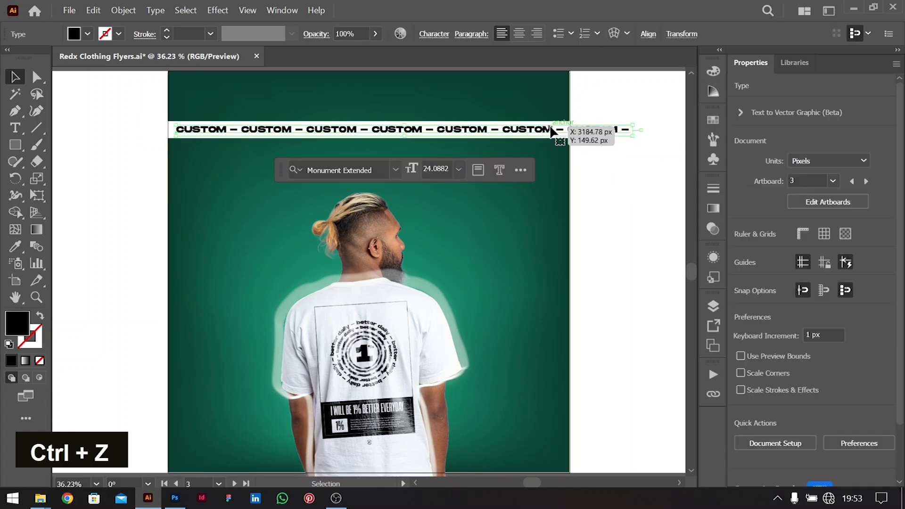
key(Down)
key(Down)
key(Down)
text(CUSTOM - CUSTOM -)
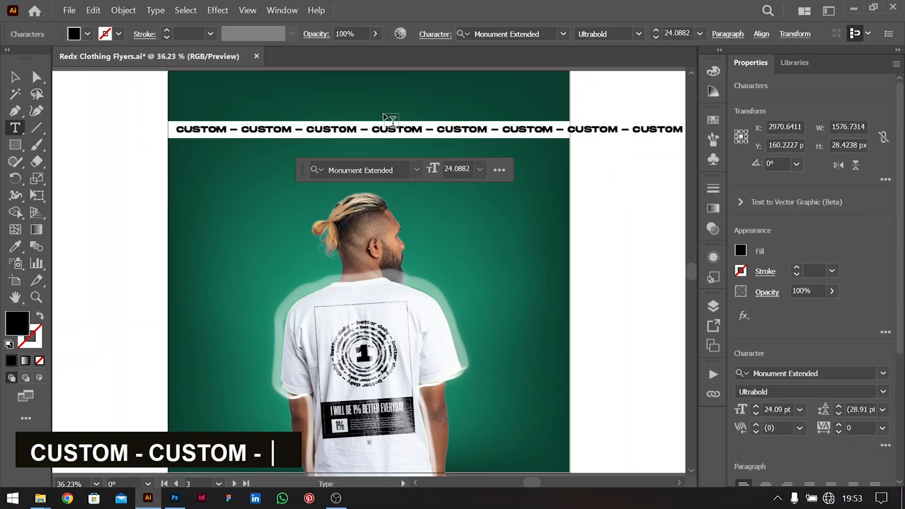
click(15, 78)
Widen the white bar to match the text and group the two together
click(288, 127)
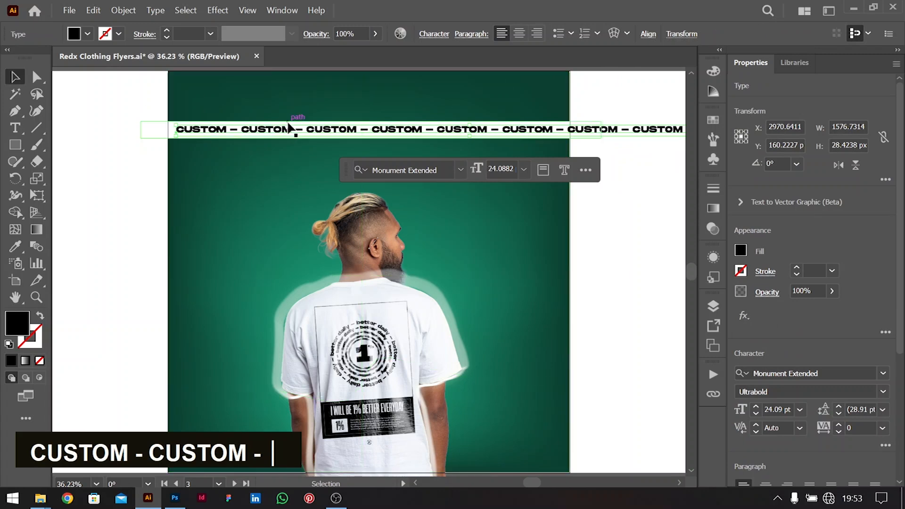
scroll(289, 126, right, 5)
drag(408, 129, 570, 129)
drag(536, 200, 469, 89)
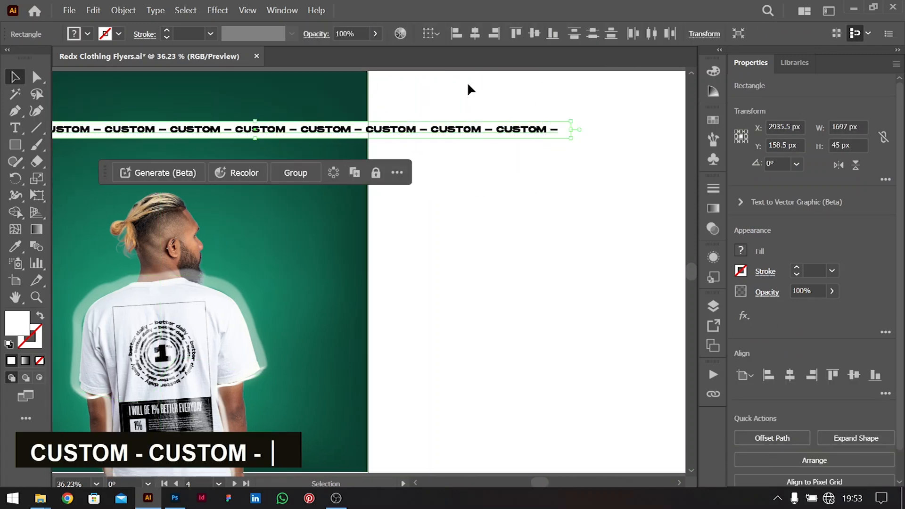
key(ctrl+g)
Move the CUSTOM banner down across the man's shoulders and tilt it about 7.8°
scroll(363, 218, left, 4)
key(ctrl+0)
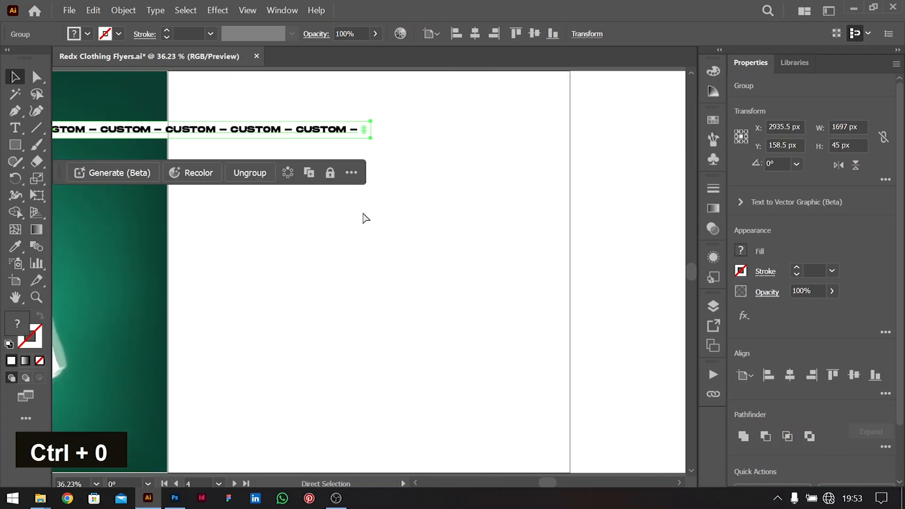
scroll(405, 231, left, 6)
click(220, 315)
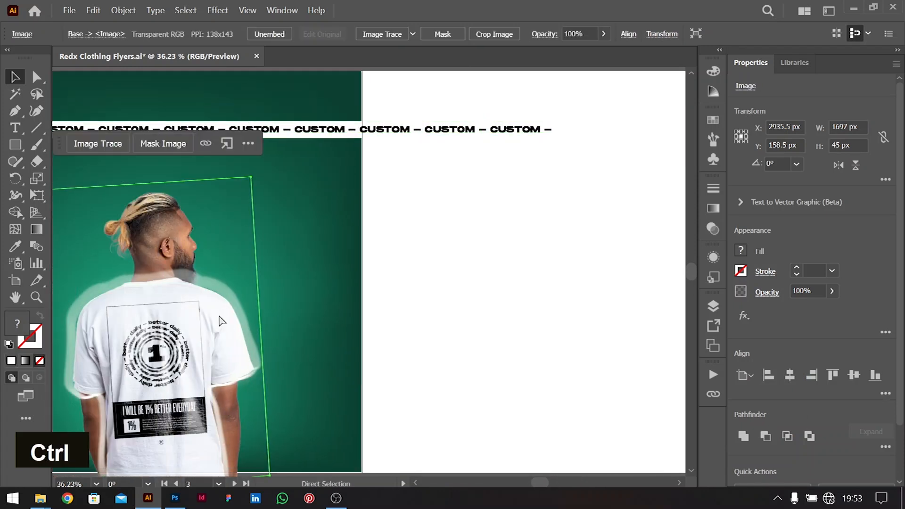
key(ctrl+0)
click(222, 129)
drag(351, 131, 276, 284)
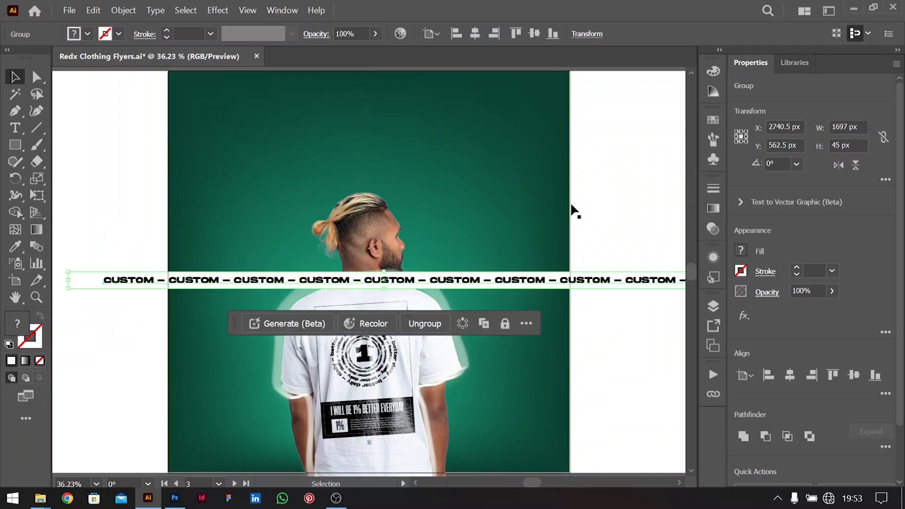
key(ctrl+minus)
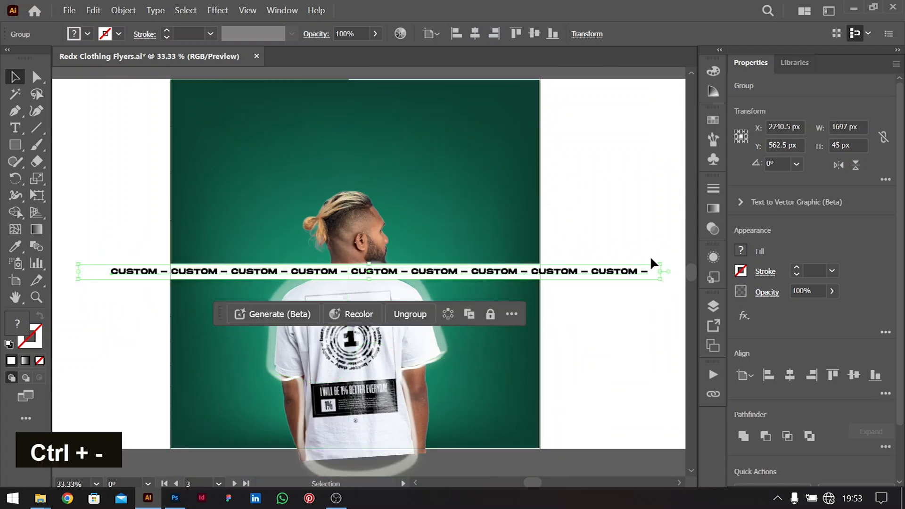
drag(666, 262, 655, 215)
Enlarge the copied CUSTOM banner to about 2849 × 463 px, lower it to Y 779.61, and open its effects list
drag(525, 254, 486, 284)
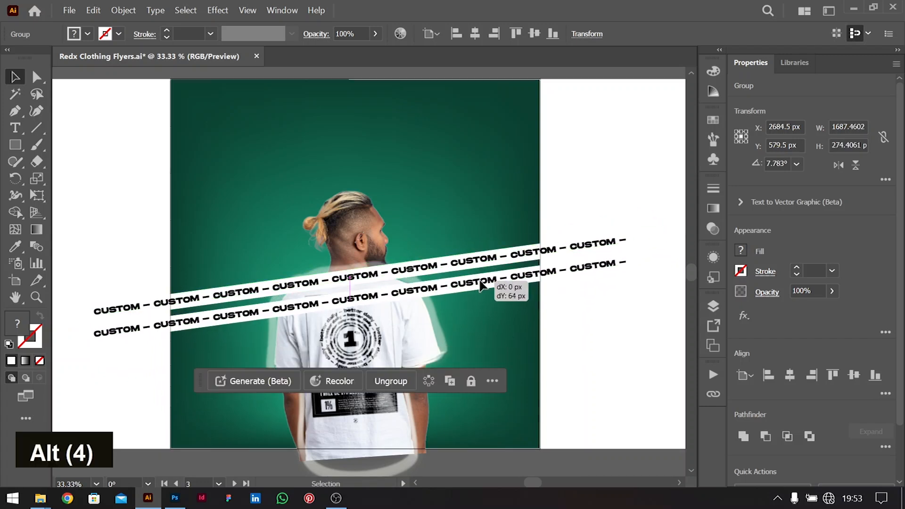
mouse_move(633, 249)
mouse_down()
mouse_move(689, 242)
mouse_move(634, 254)
mouse_up()
mouse_move(271, 332)
mouse_down()
mouse_move(271, 319)
mouse_move(283, 338)
mouse_up()
drag(326, 311, 325, 339)
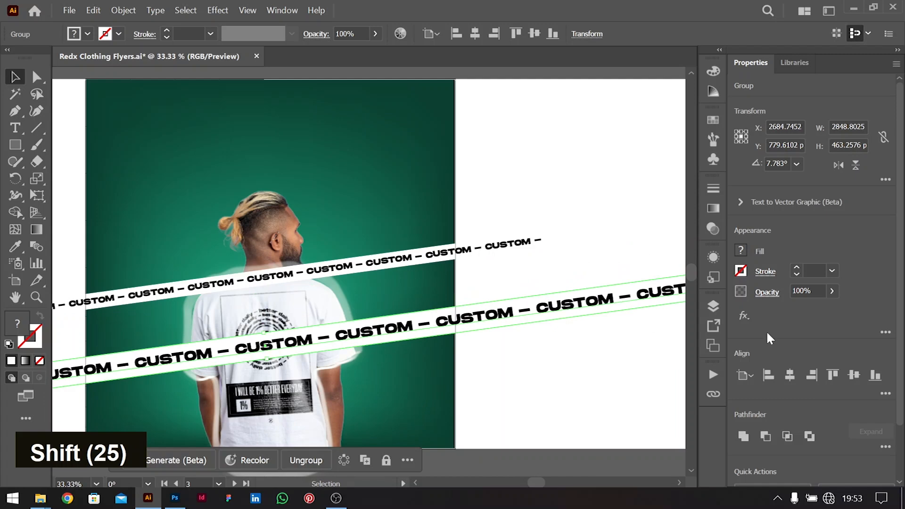
click(743, 315)
Apply a 10 px Gaussian Blur to the large banner, then send the thin CUSTOM banner backward
mouse_move(826, 376)
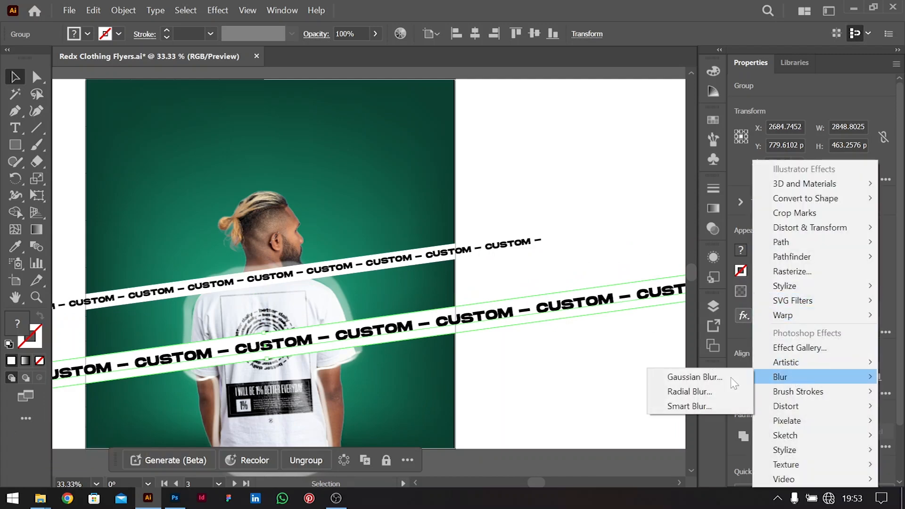
click(704, 378)
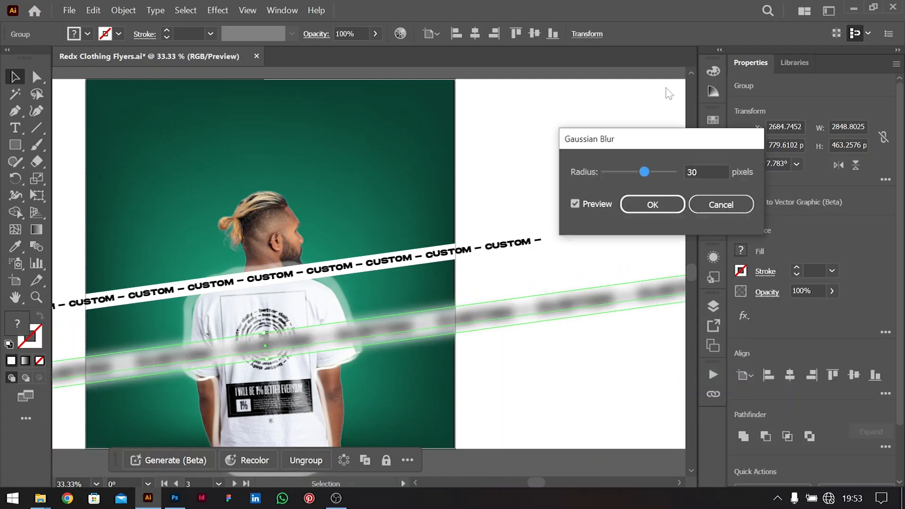
click(697, 174)
key(shift+Down)
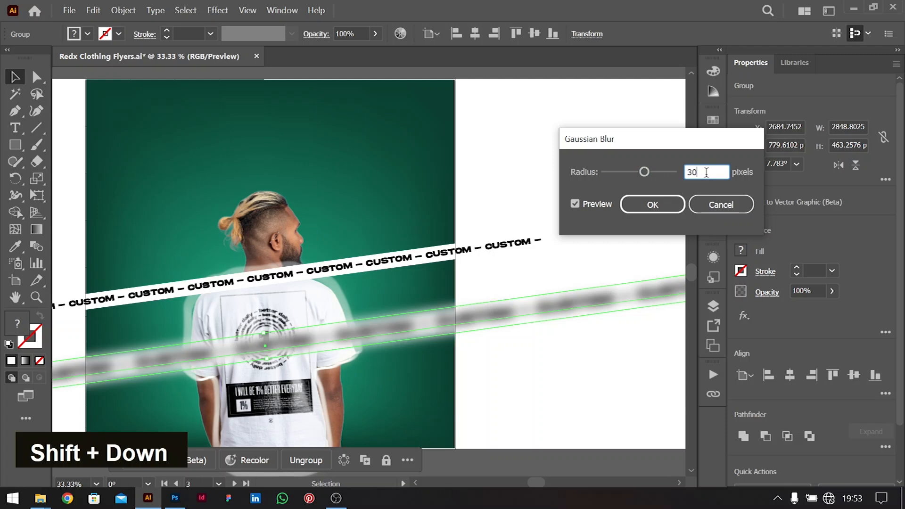
key(shift+Down)
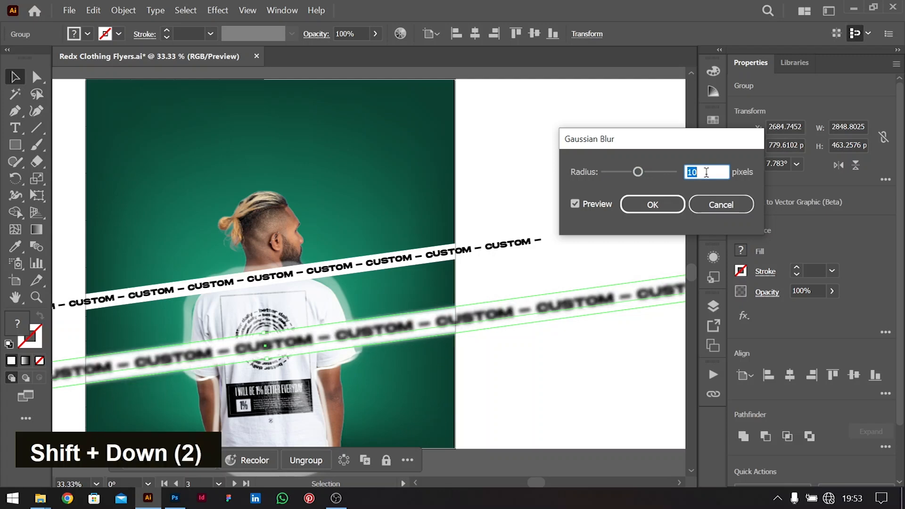
click(652, 204)
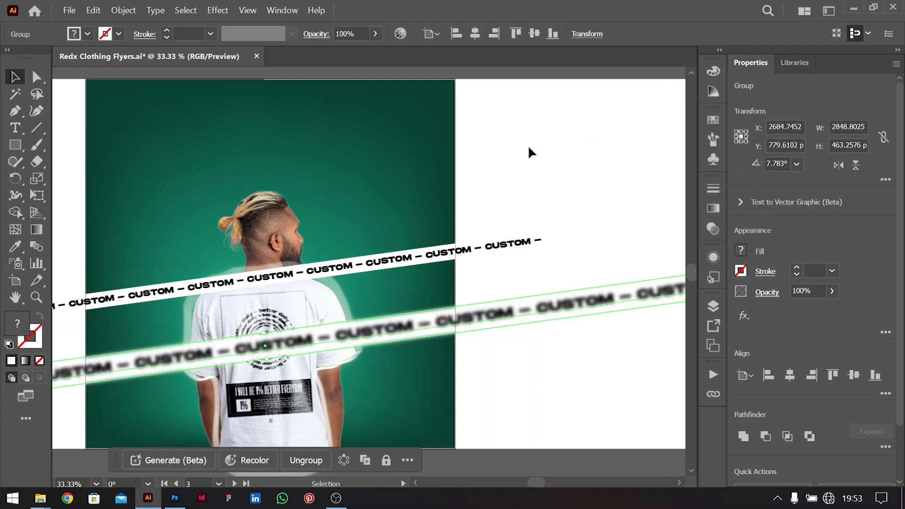
click(472, 246)
key(ctrl+bracketleft)
key(ctrl+bracketleft)
key(ctrl+bracketleft)
key(ctrl+bracketleft)
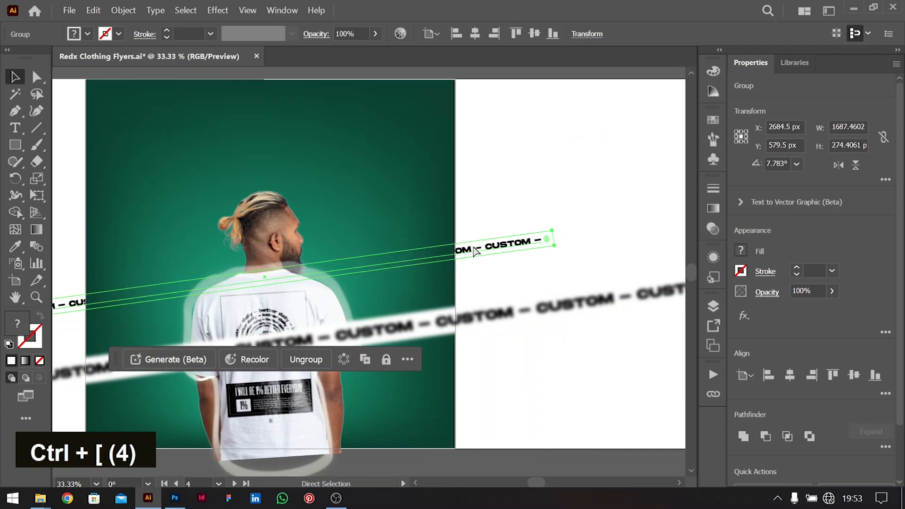
Put the thin CUSTOM banner behind the shirt and move it lower on the flyer
key(ctrl+bracketright)
click(509, 206)
drag(503, 245, 502, 280)
Rewrite the thin banner's text as repeated 'CUSTOM MADE -' phrases
key(t)
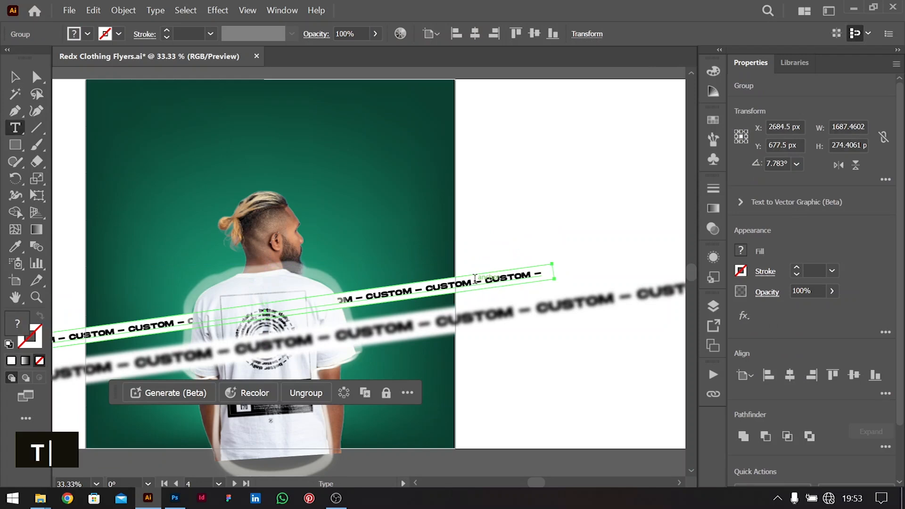
click(130, 328)
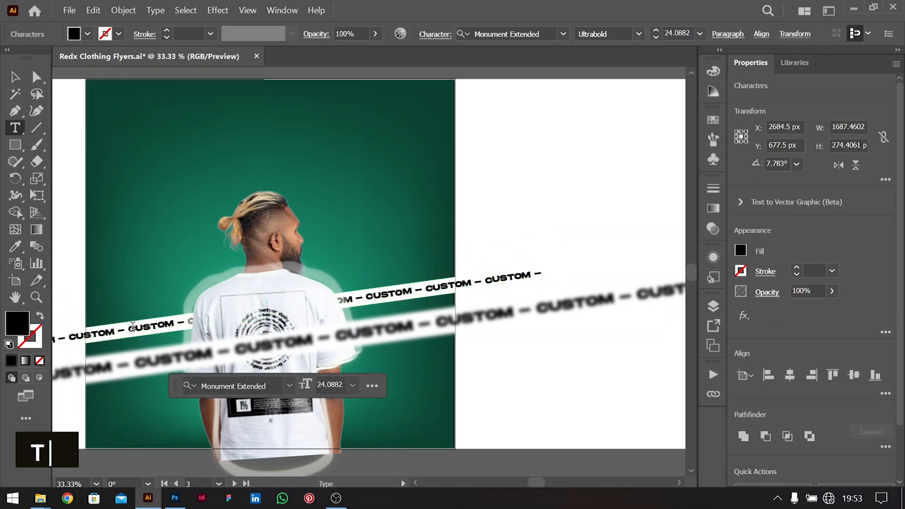
key(ctrl+a)
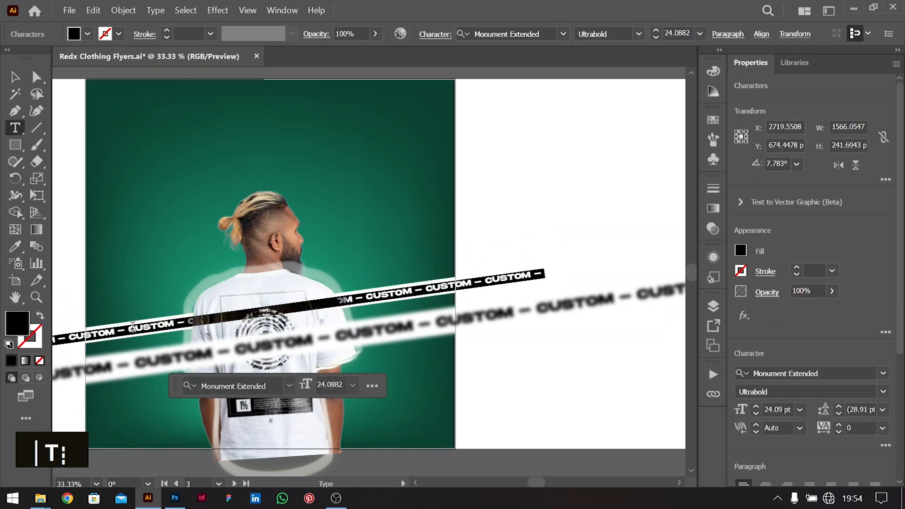
key(Down)
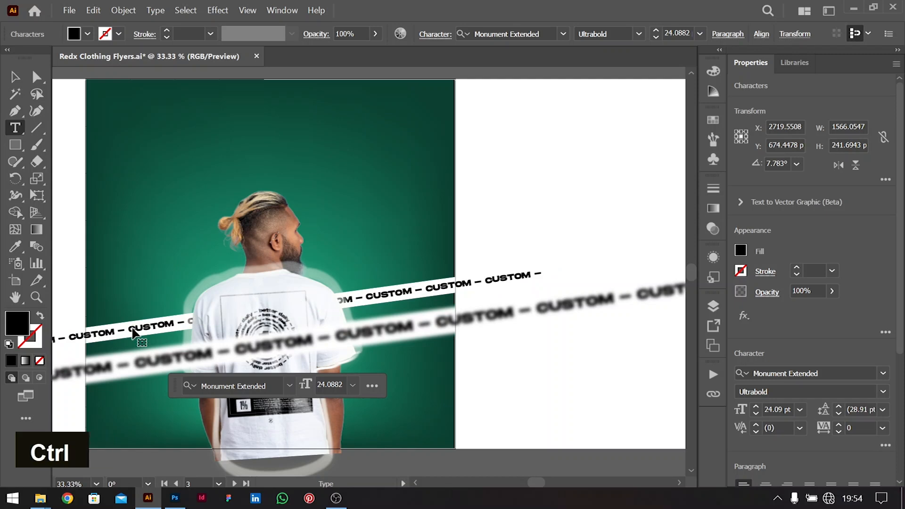
key(ctrl+shift+Left)
key(ctrl+shift+Left)
key(ctrl+shift+Left)
key(ctrl+shift+Left)
key(ctrl+shift+Left)
key(ctrl+shift+Left)
key(ctrl+shift+Left)
key(ctrl+shift+Left)
key(ctrl+shift+Left)
key(ctrl+shift+Left)
key(ctrl+shift+Left)
key(ctrl+shift+Left)
key(ctrl+shift+Left)
key(ctrl+shift+Left)
scroll(133, 327, left, 6)
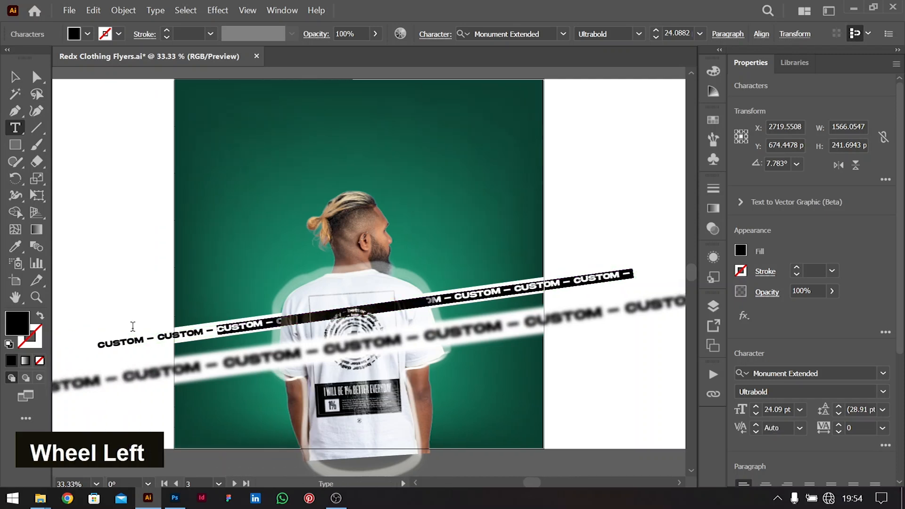
key(ctrl+shift+Left)
key(ctrl+shift+Left)
key(ctrl+shift+Left)
key(ctrl+shift+Left)
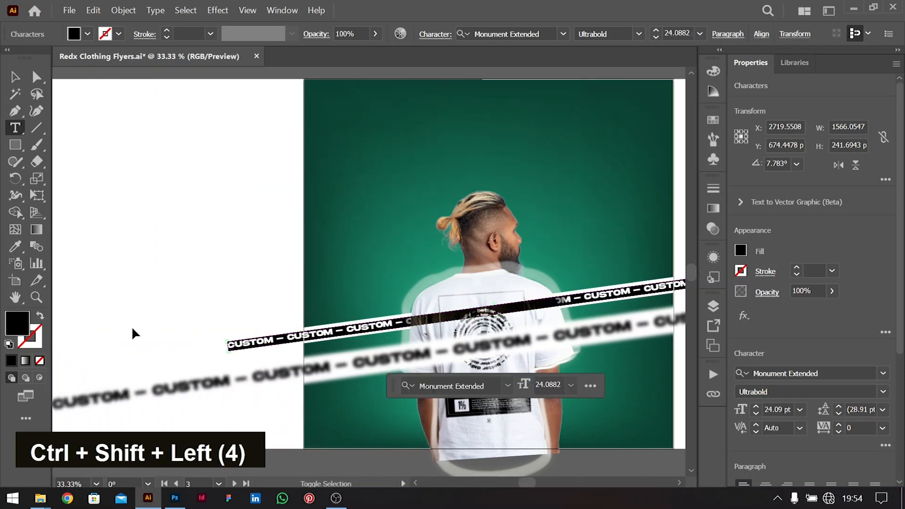
key(ctrl+shift+Right)
text(M)
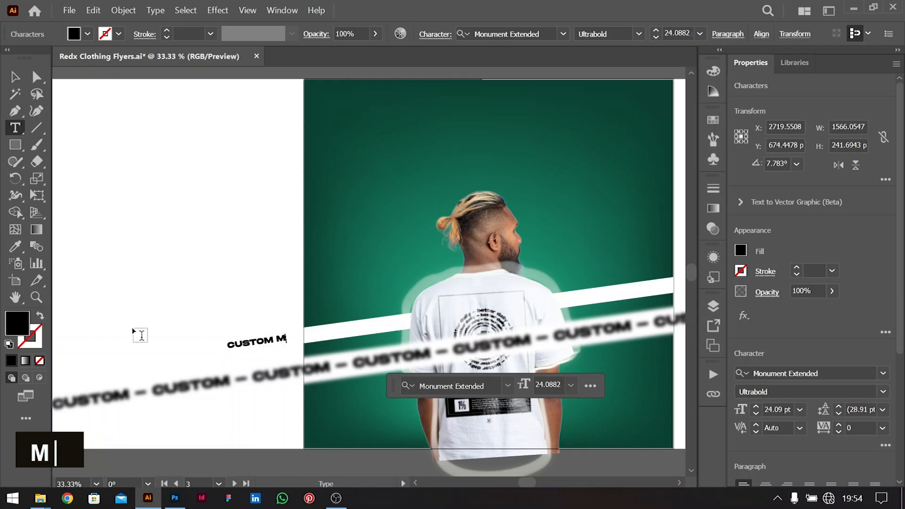
text(ADE - )
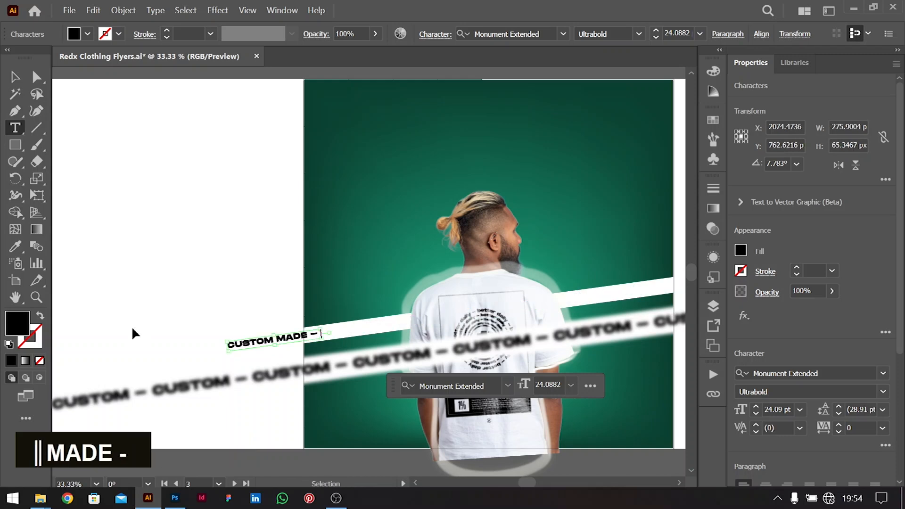
text(CUSTOM MADE -)
key(ctrl+v)
key(ctrl+v)
key(ctrl+v)
key(ctrl+v)
key(ctrl+v)
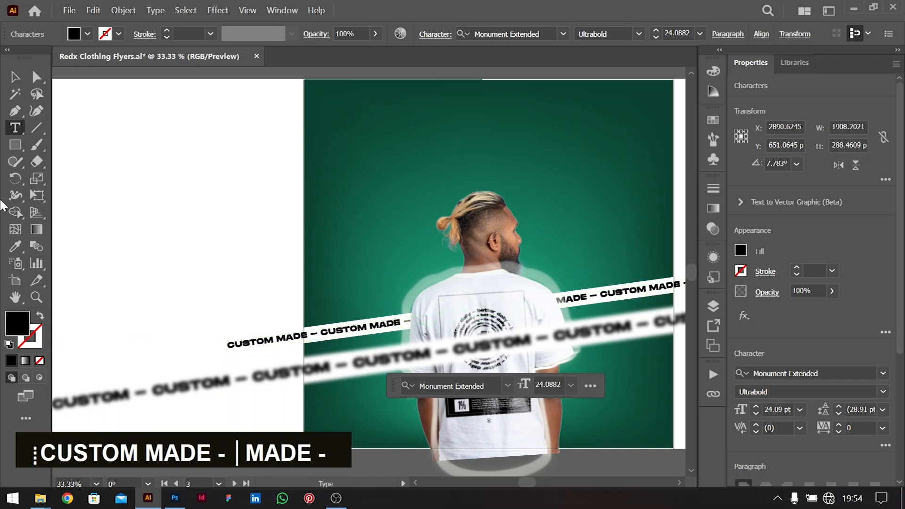
click(16, 78)
double_click(274, 208)
Add a placeholder text line near the top of artboard 4 and select it
scroll(275, 209, right, 5)
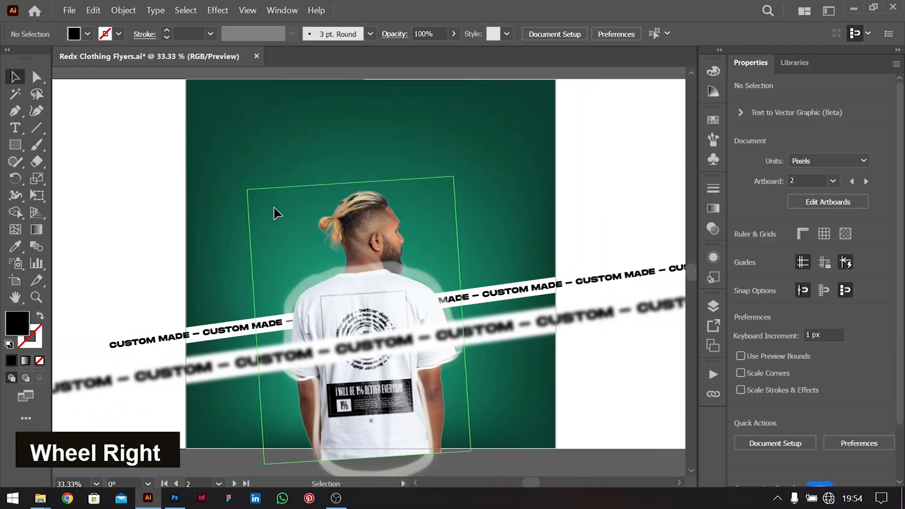
scroll(486, 196, left, 3)
scroll(481, 200, up, 2)
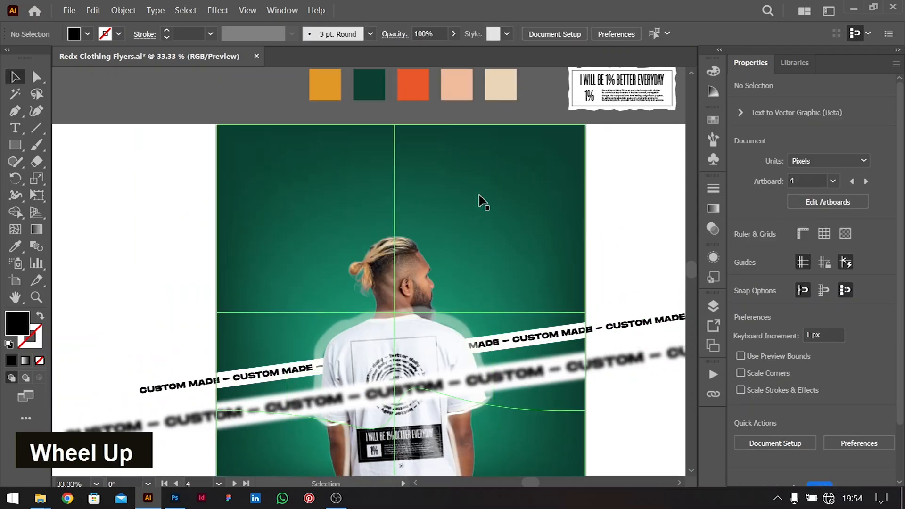
scroll(479, 196, down, 1)
key(t)
click(304, 126)
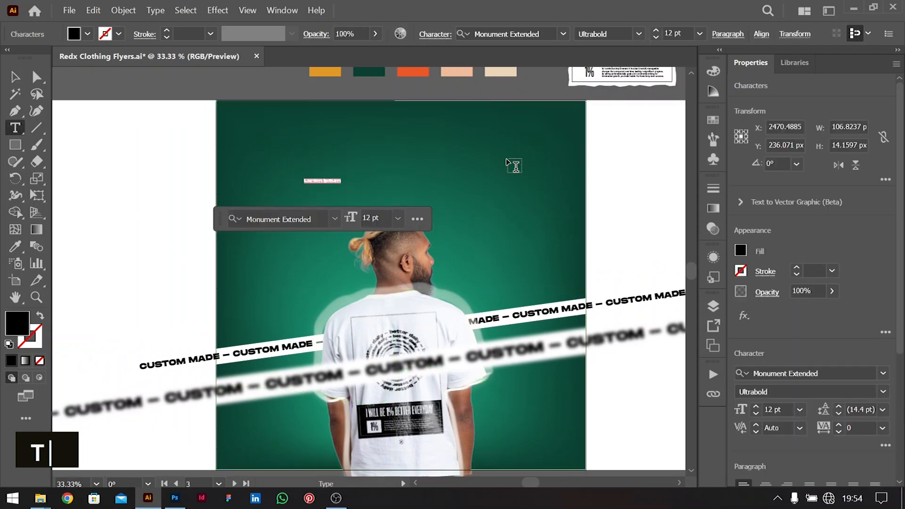
key(alt+Tab)
key(alt+Tab)
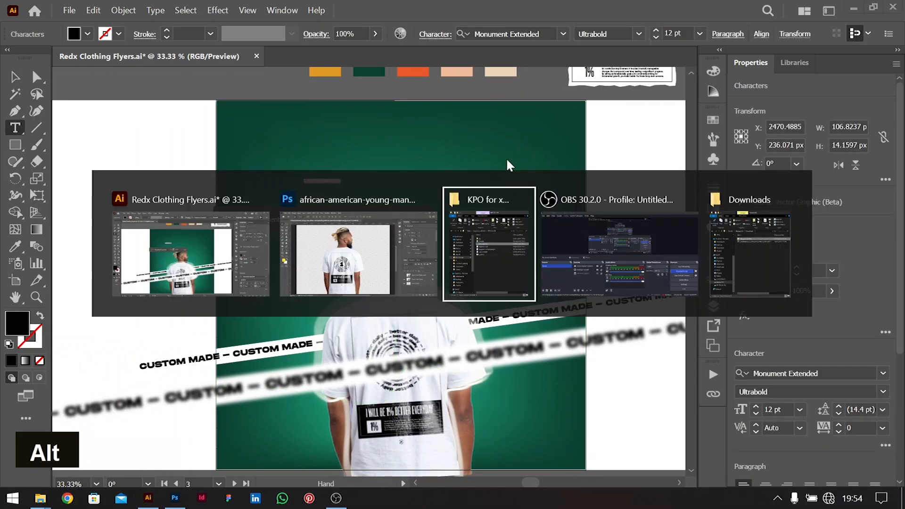
alt+click(359, 257)
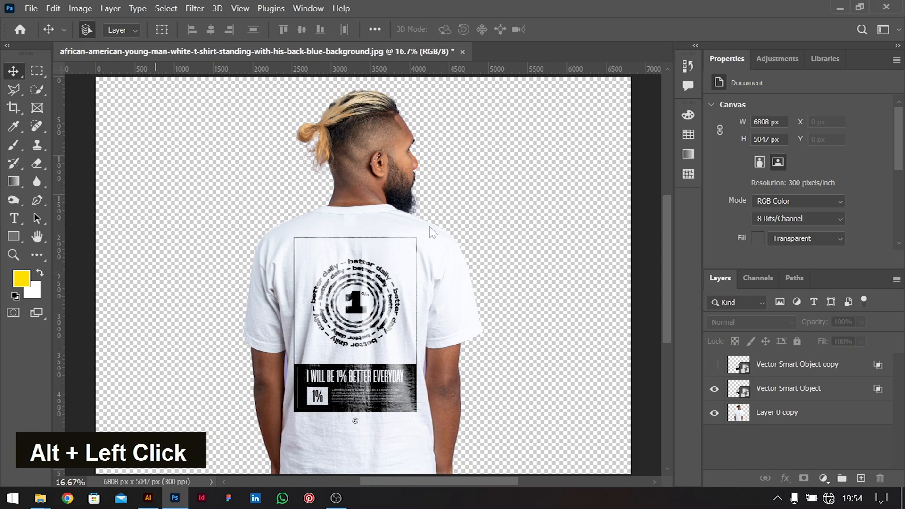
key(alt+Tab)
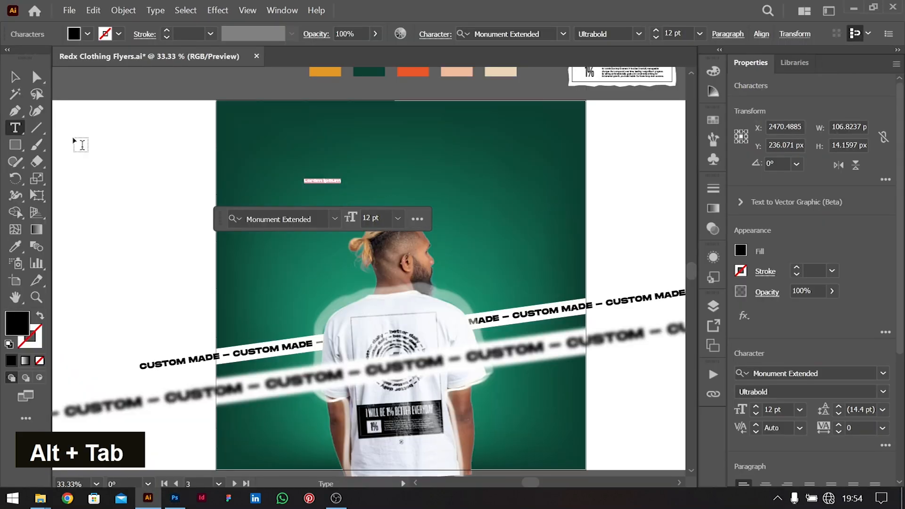
click(17, 79)
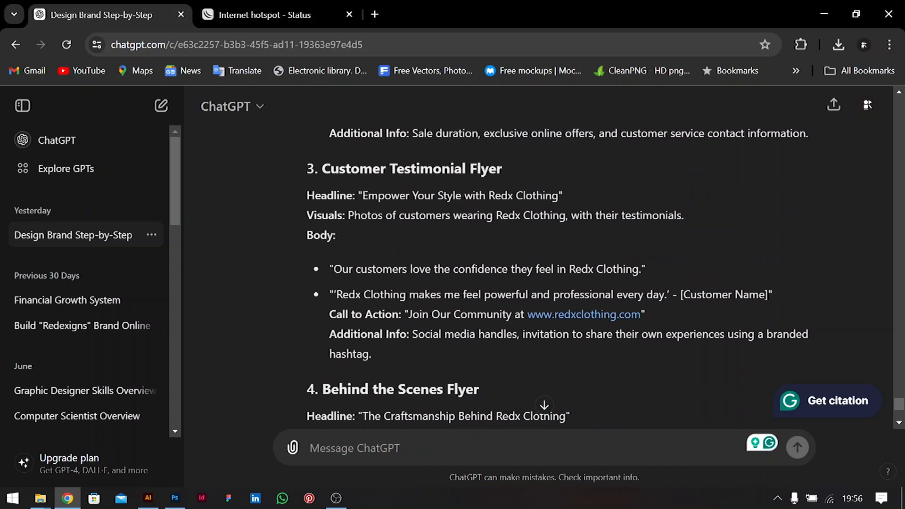
Highlight the headline 'Empower Your Style with Redx Clothing' in the ChatGPT reply
drag(363, 195, 501, 195)
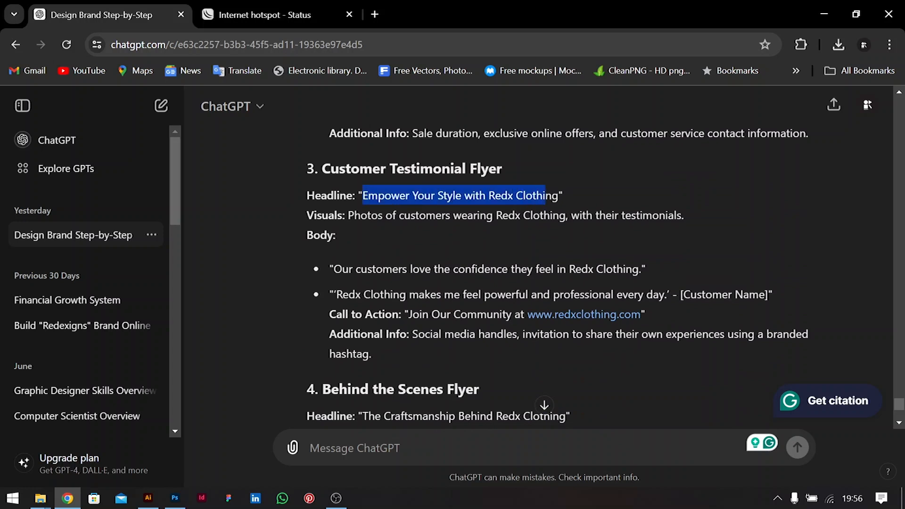
drag(334, 294, 671, 335)
click(447, 263)
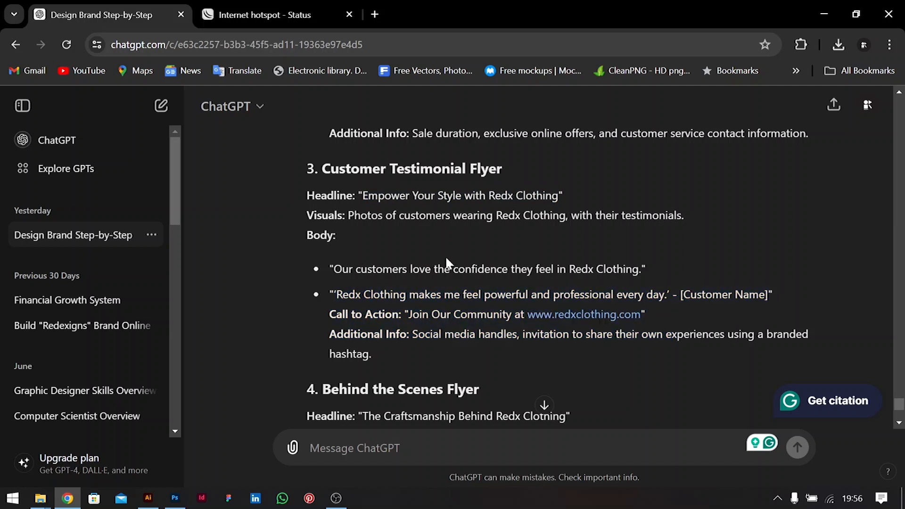
drag(363, 195, 532, 196)
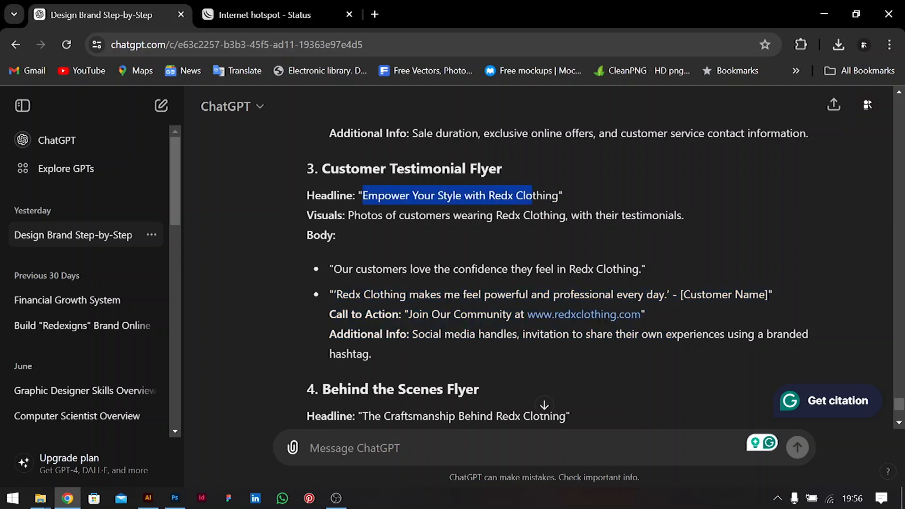
Paste the copied headline over the flyer's placeholder text and size it 72 pt
key(ctrl+c)
key(alt+Tab)
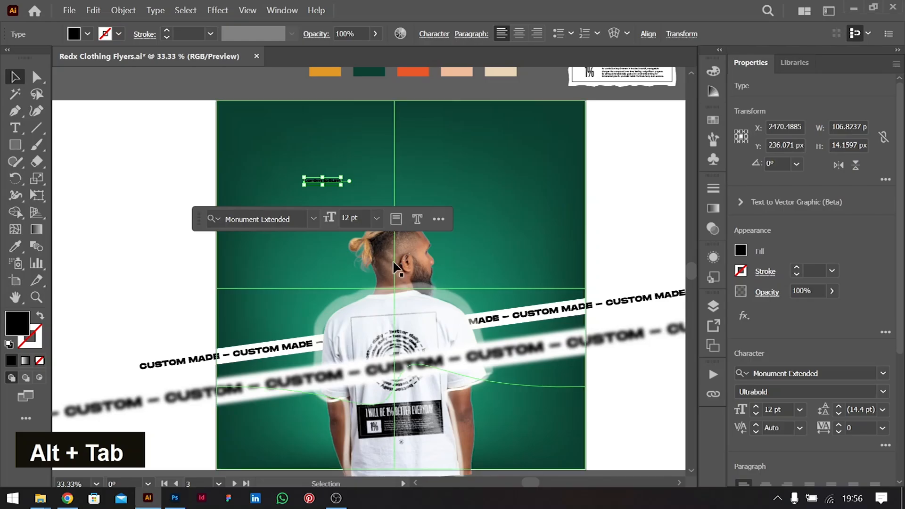
key(t)
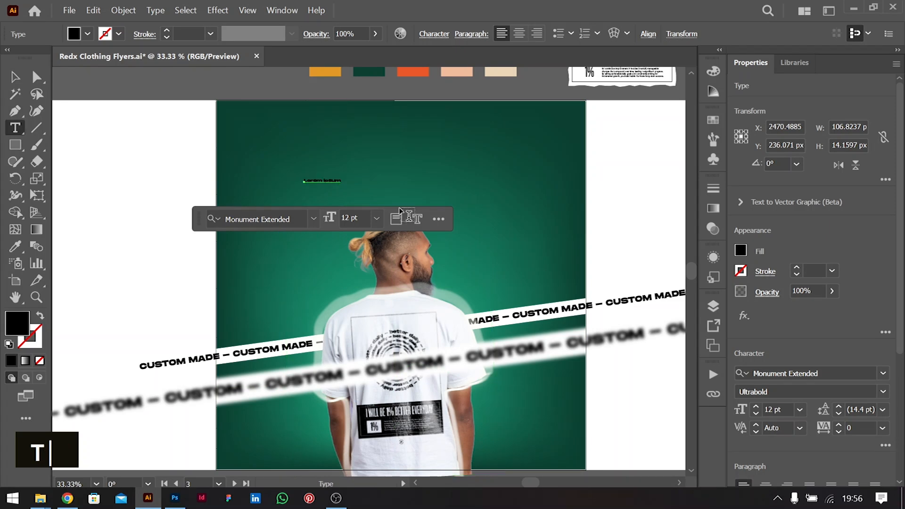
key(ctrl+v)
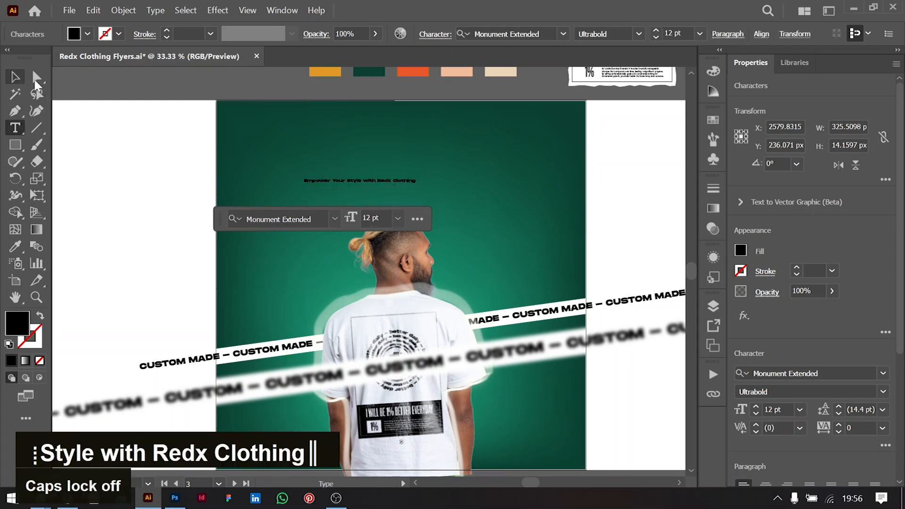
key(ctrl+a)
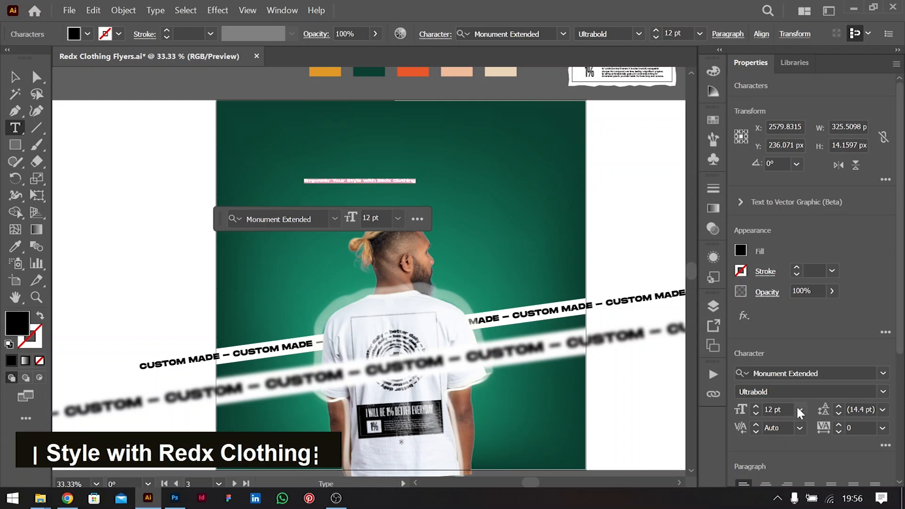
click(800, 408)
click(812, 395)
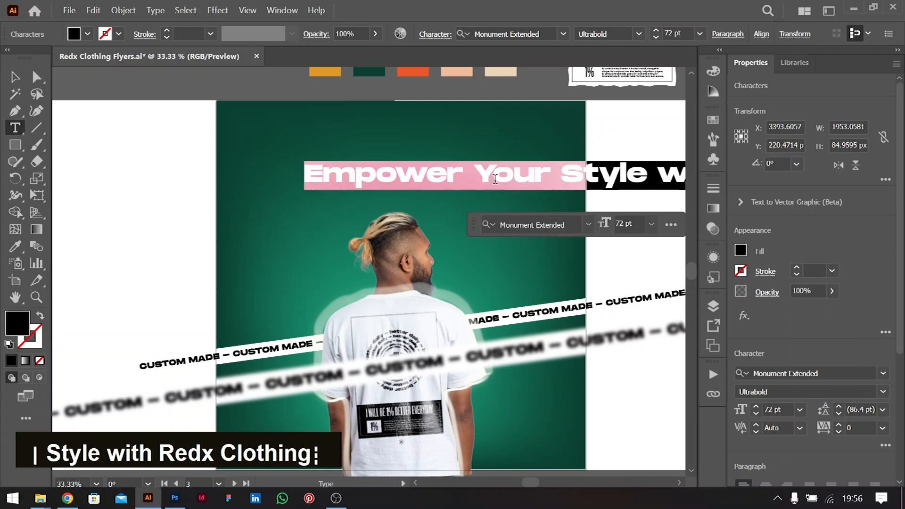
Make the headline text white at 50 pt
click(480, 168)
key(ctrl+a)
click(741, 250)
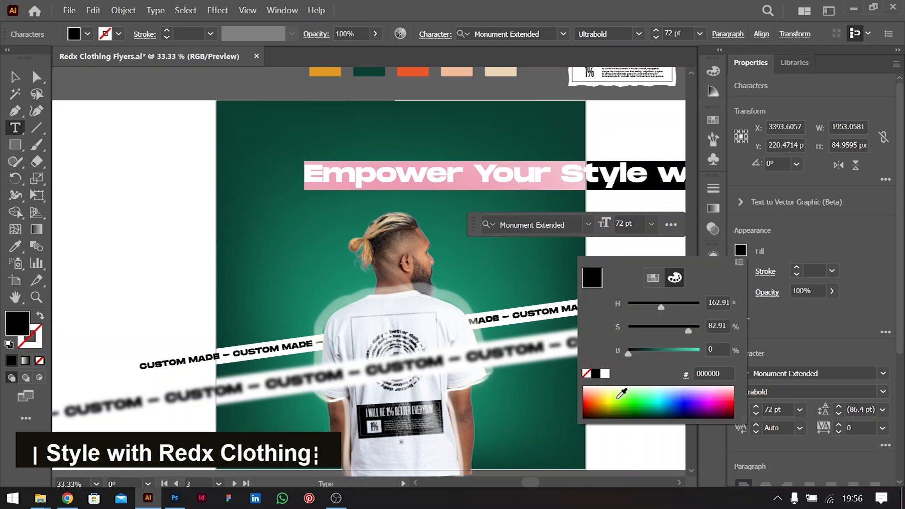
click(605, 374)
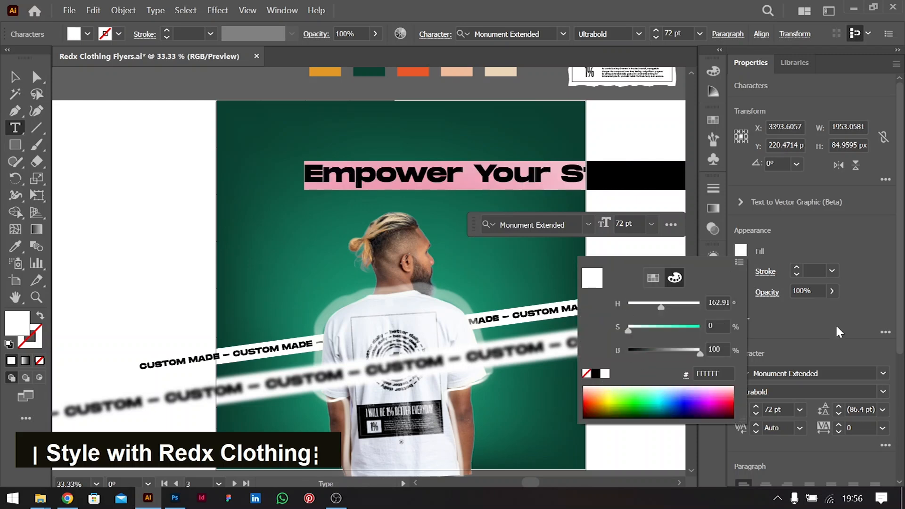
double_click(777, 409)
key(shift+Down)
key(shift+Down)
key(shift+Down)
key(shift+Down)
key(shift+Down)
key(shift+Up)
key(shift+Up)
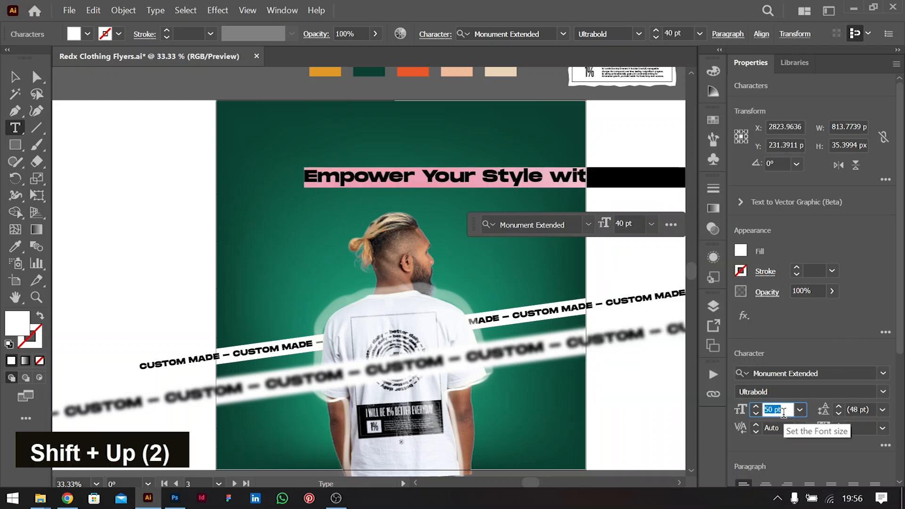
Break the headline into 'Empower Your Style' over 'Redx Clothing' and cut the word 'with'
click(479, 177)
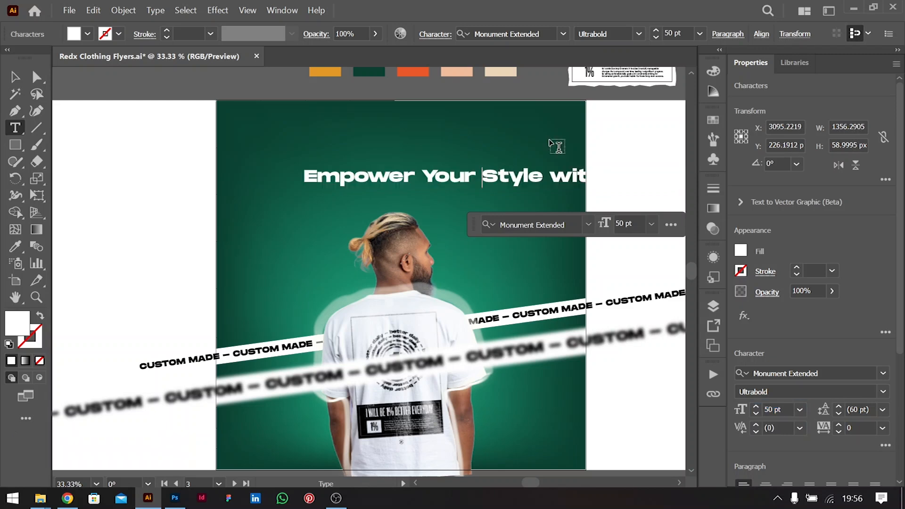
key(Return)
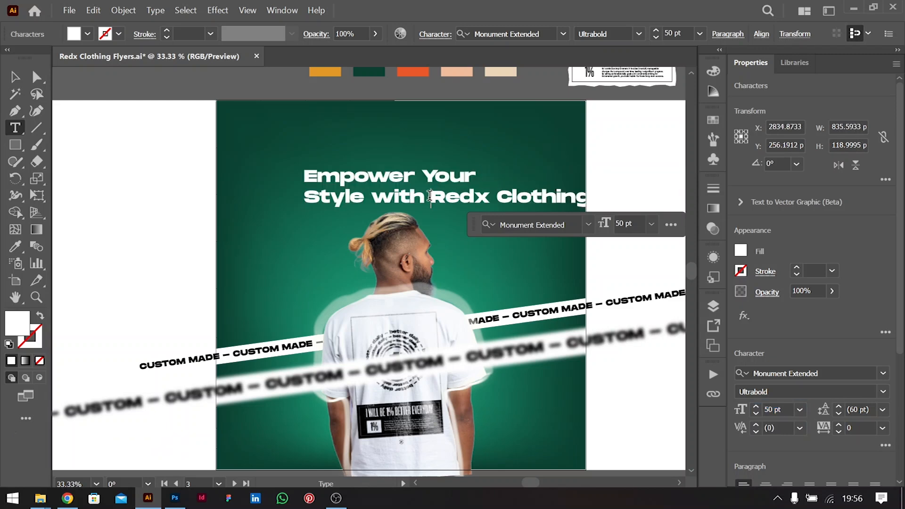
key(Return)
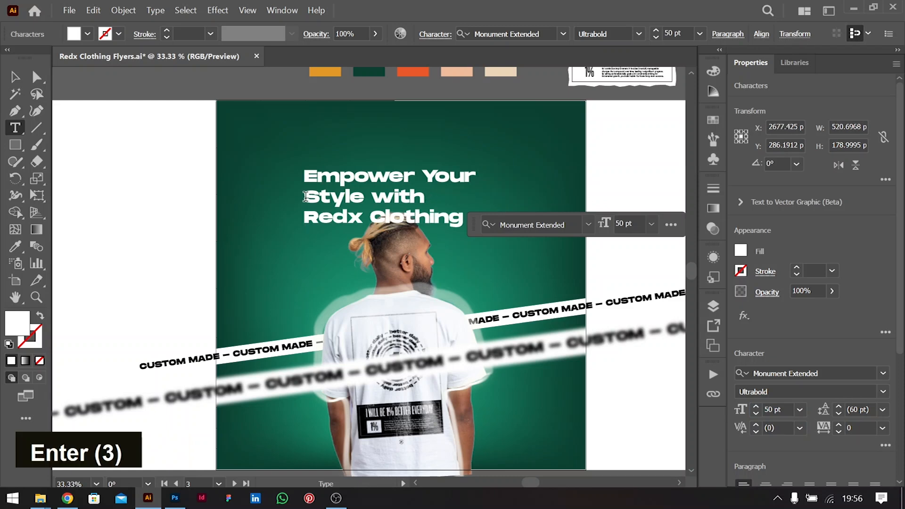
key(BackSpace)
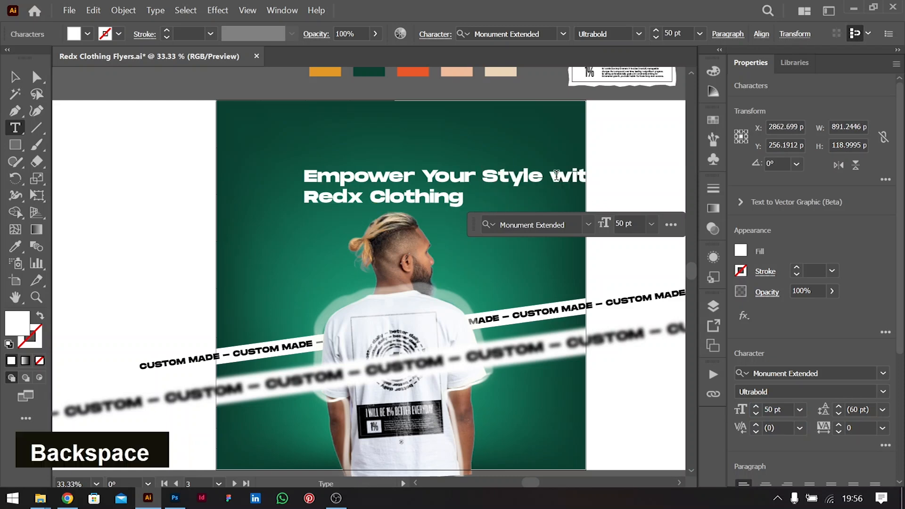
click(553, 170)
key(shift+Right)
key(shift+Right)
key(shift+Right)
key(shift+Right)
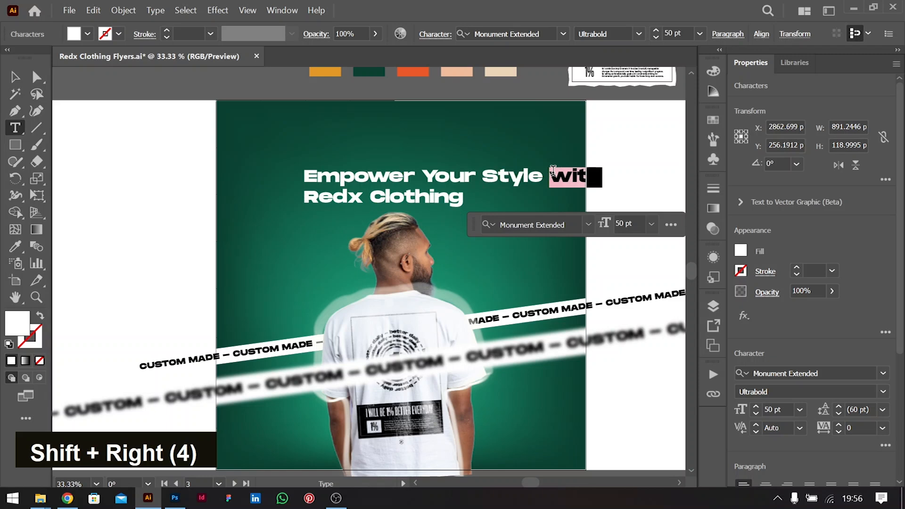
key(ctrl+x)
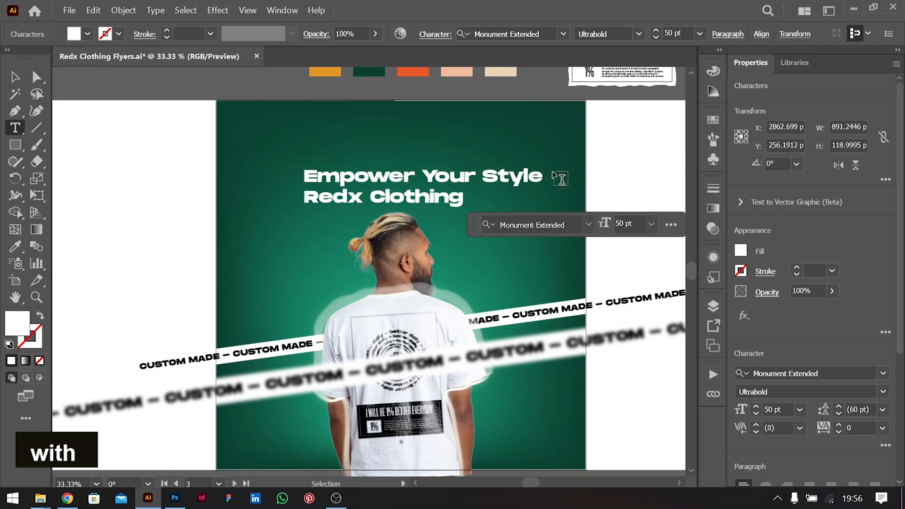
Paste 'with' as its own text object and park it off the artboard, top-left
click(257, 134)
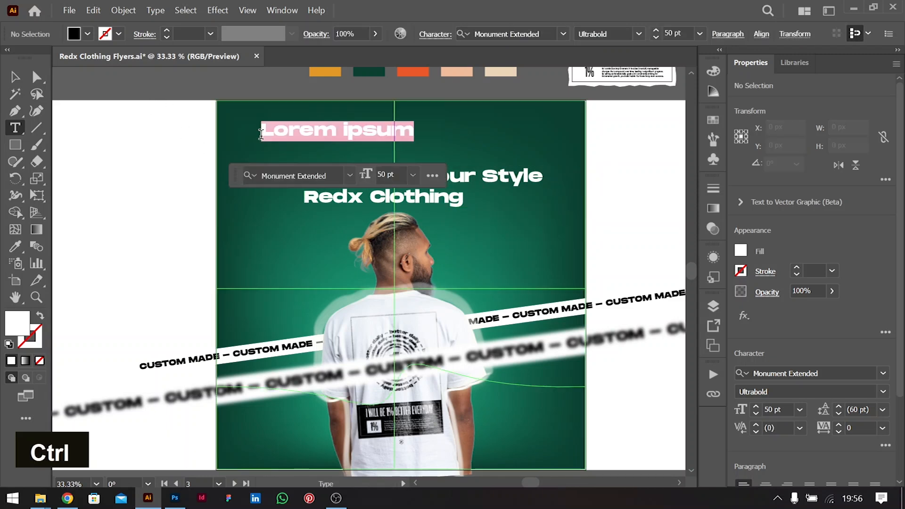
key(ctrl+v)
click(16, 77)
drag(298, 134, 215, 88)
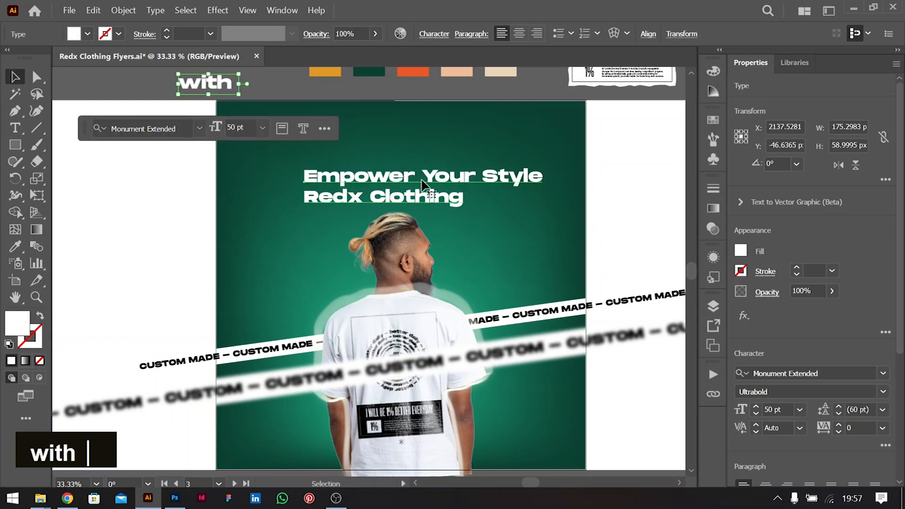
Delete the Redx Clothing line from the headline and retype 'Redx Clothing' as separate text above it
double_click(420, 176)
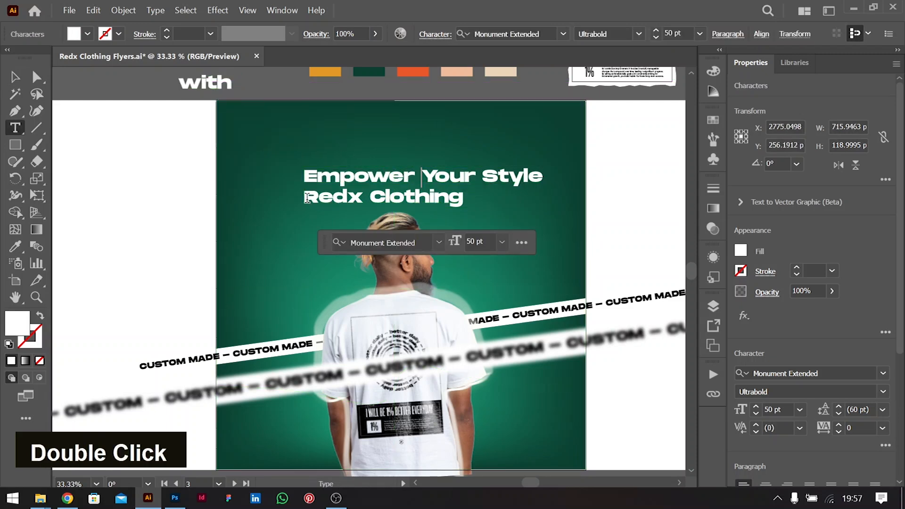
drag(305, 197, 468, 203)
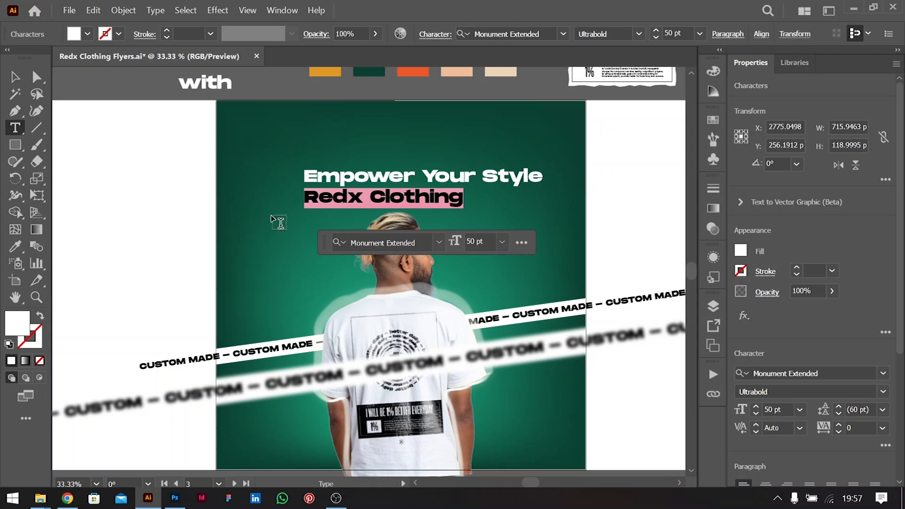
key(BackSpace)
key(BackSpace)
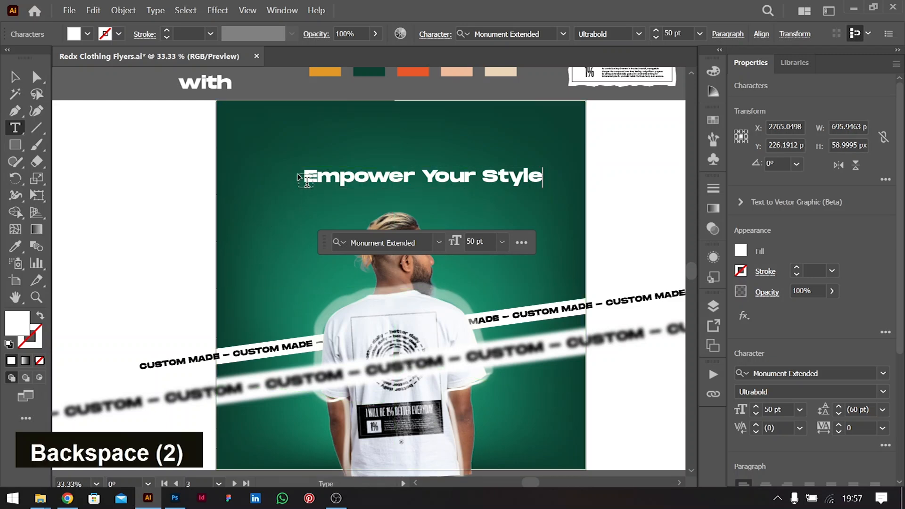
ctrl+click(299, 128)
click(296, 123)
text(Redx Clothing)
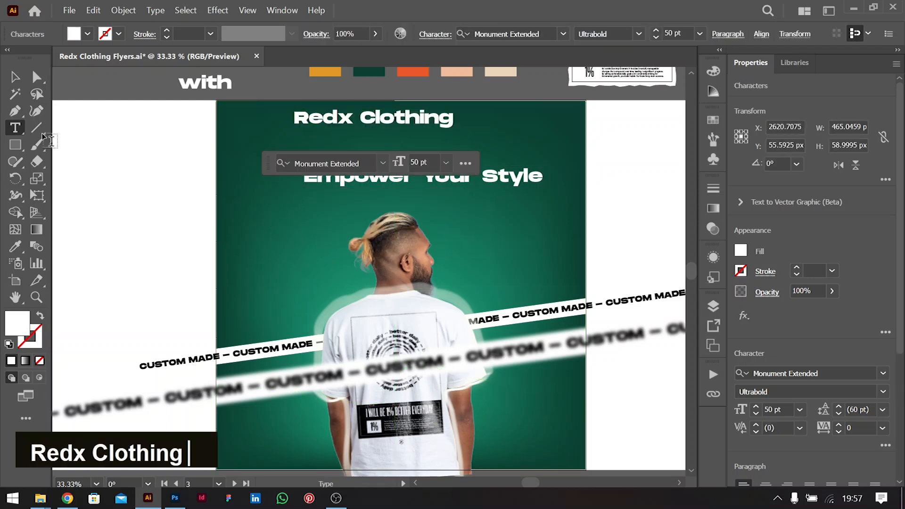
click(15, 78)
click(489, 188)
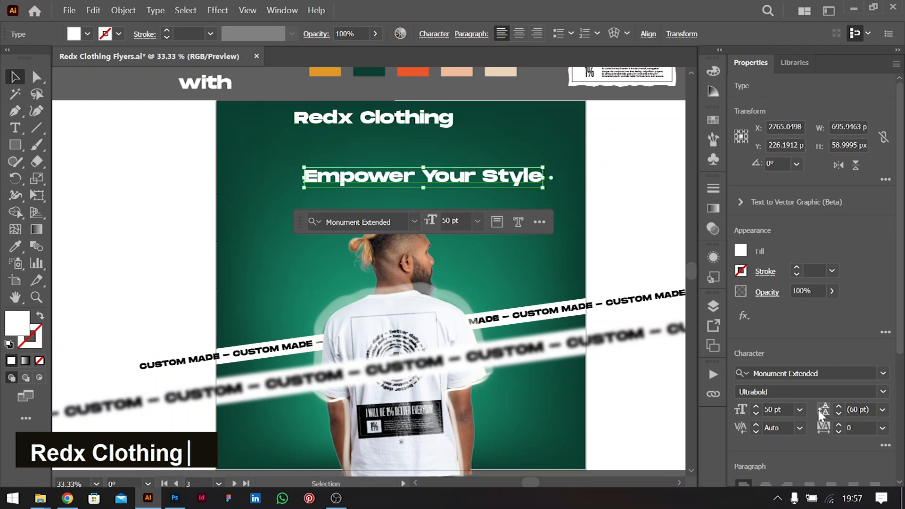
click(842, 372)
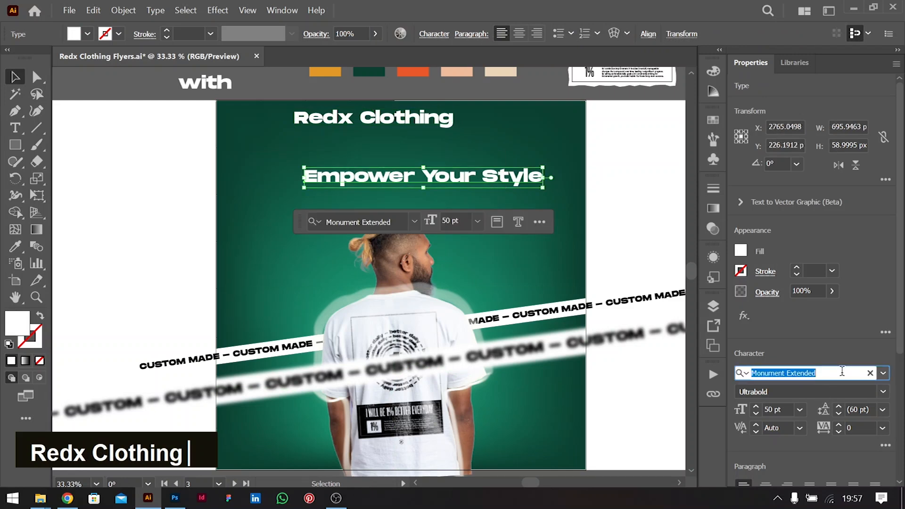
Preview script fonts like Kaushan and Seaweed Script, then set the headline in Mister Frogs Regular
text(sc)
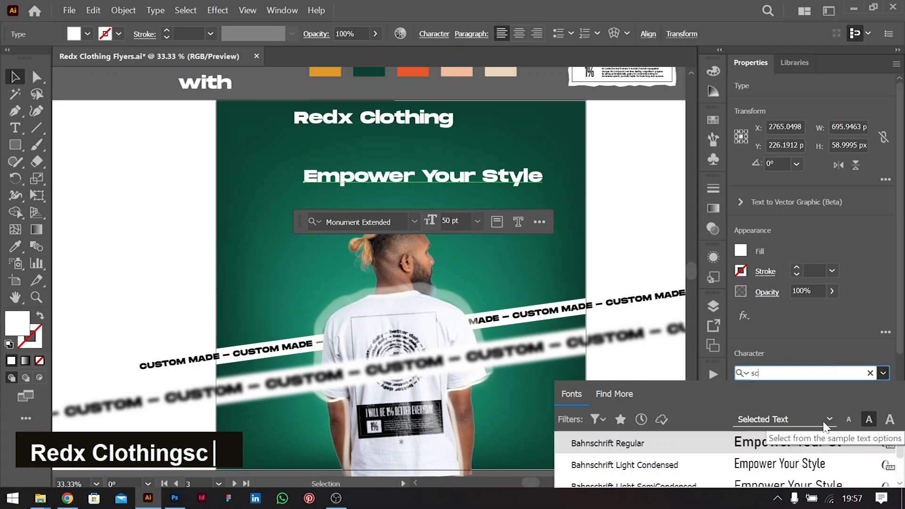
text(ri)
key(Down)
key(Down)
key(Down)
key(Down)
key(Down)
key(Down)
key(Down)
key(Down)
key(Down)
key(Down)
key(Down)
key(Down)
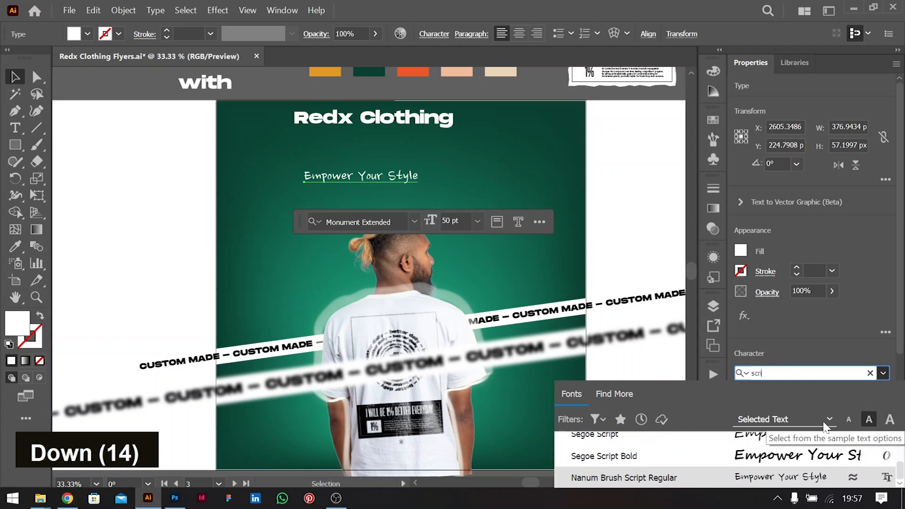
key(Up)
key(Up)
key(Up)
key(Up)
key(Up)
key(Up)
key(Up)
key(Up)
key(Down)
key(Down)
key(Down)
key(Down)
key(Down)
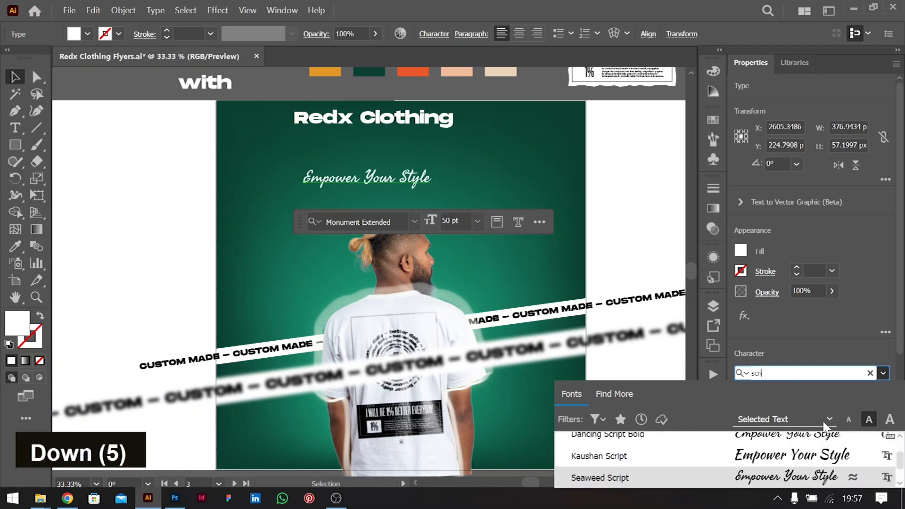
key(Up)
key(Down)
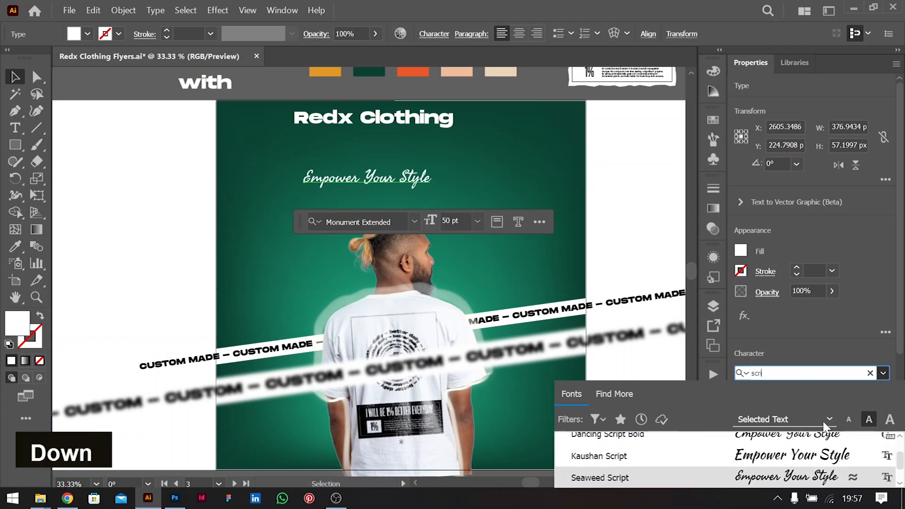
key(Down)
key(Down)
key(BackSpace)
key(BackSpace)
key(BackSpace)
key(BackSpace)
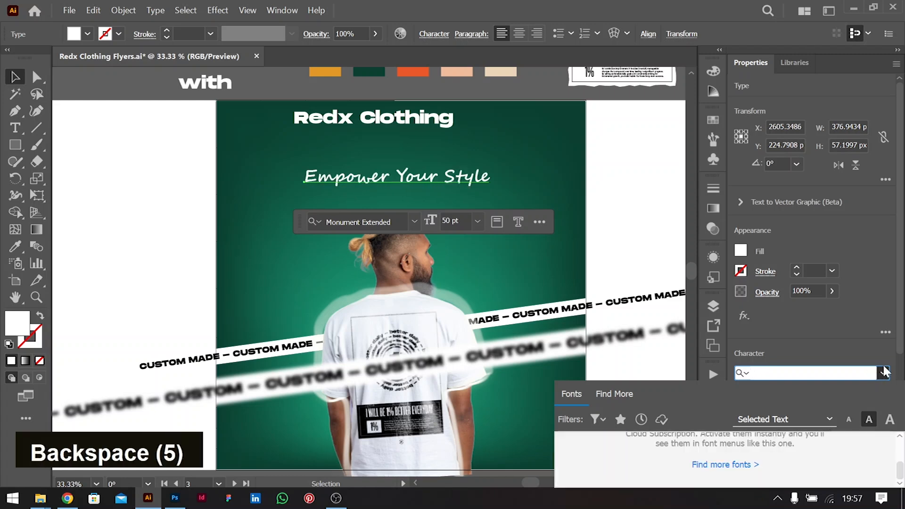
text(fron)
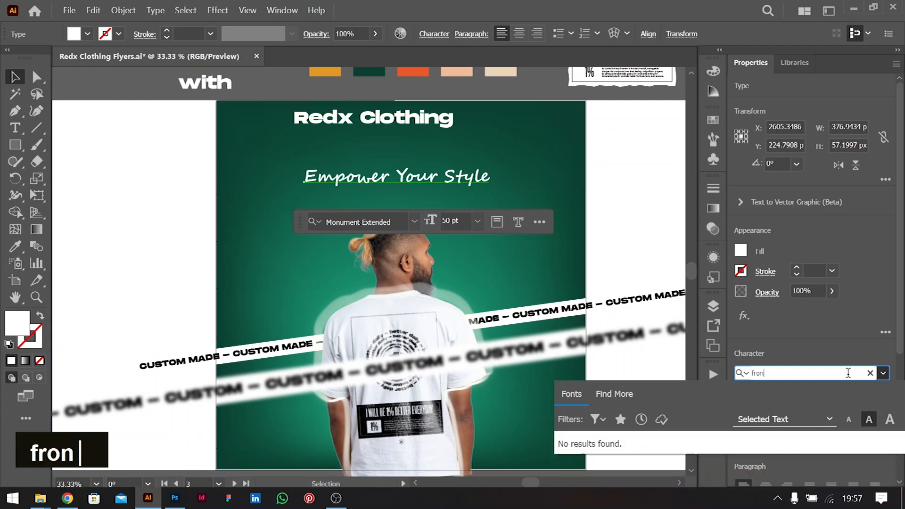
key(BackSpace)
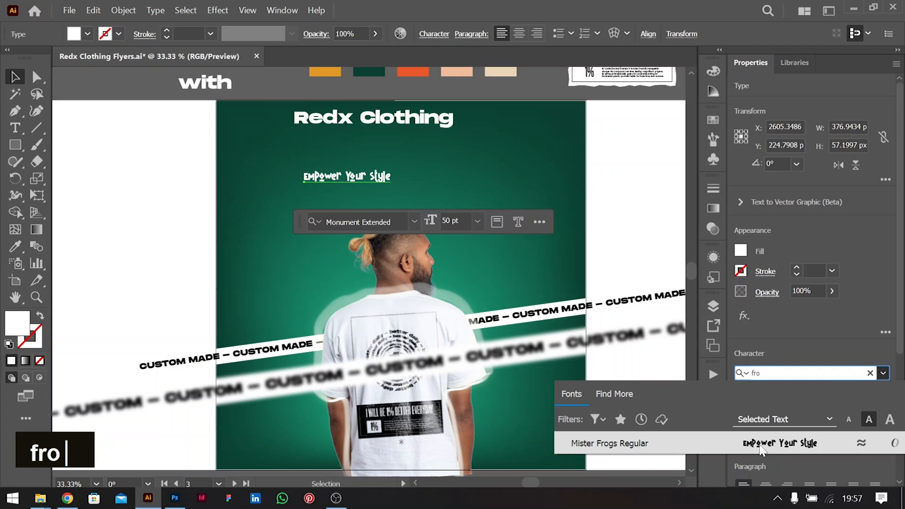
click(762, 446)
Enlarge the headline to about 122.64 pt and move Redx Clothing beneath it
shift+click(477, 173)
drag(477, 173, 447, 177)
drag(414, 124, 443, 208)
Centre the headline and Redx Clothing on each other, adjust their positions, and group them
shift+click(467, 176)
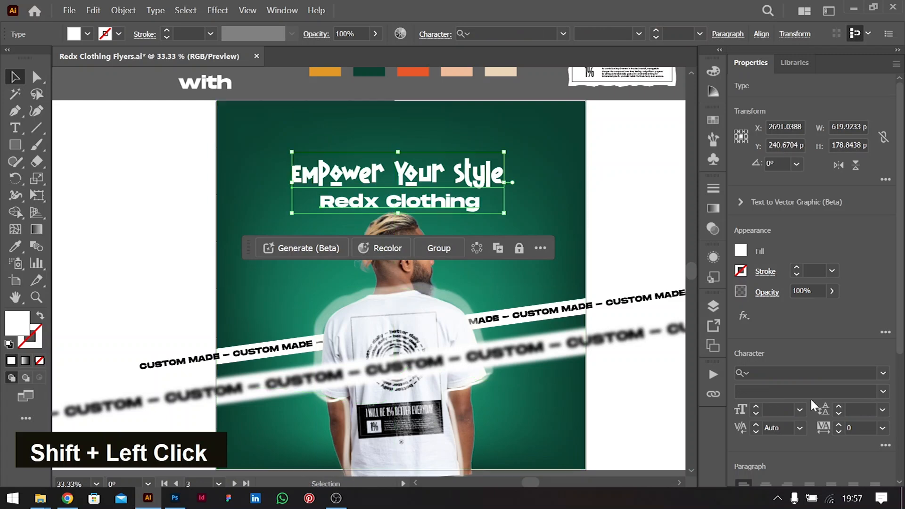
scroll(867, 419, down, 5)
click(791, 410)
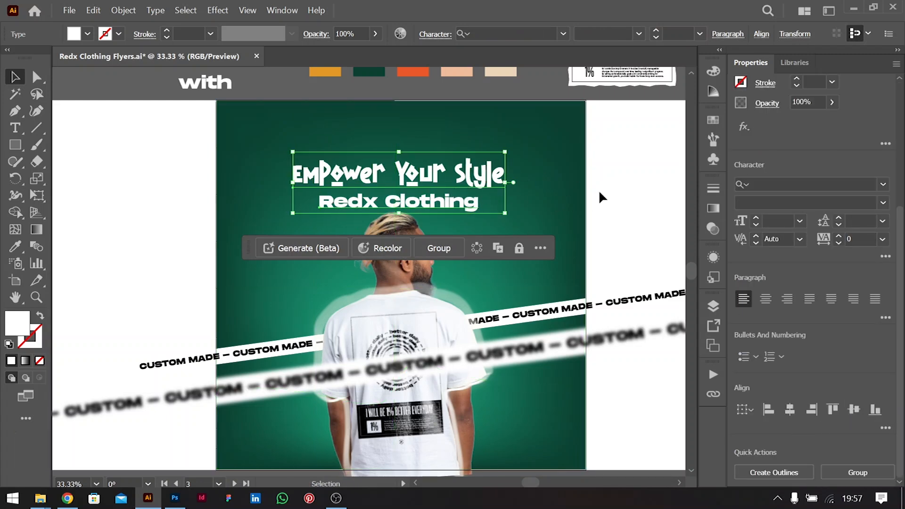
drag(465, 172, 523, 181)
click(550, 178)
click(478, 173)
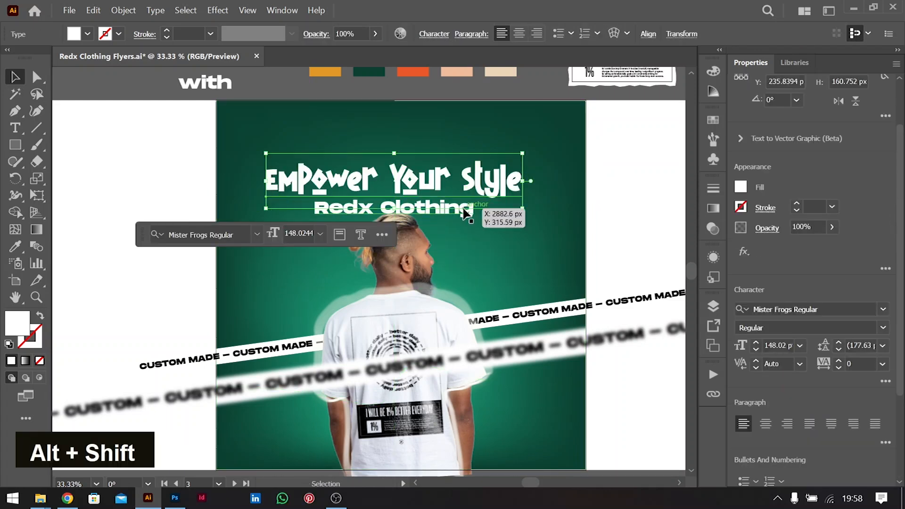
drag(465, 213, 464, 211)
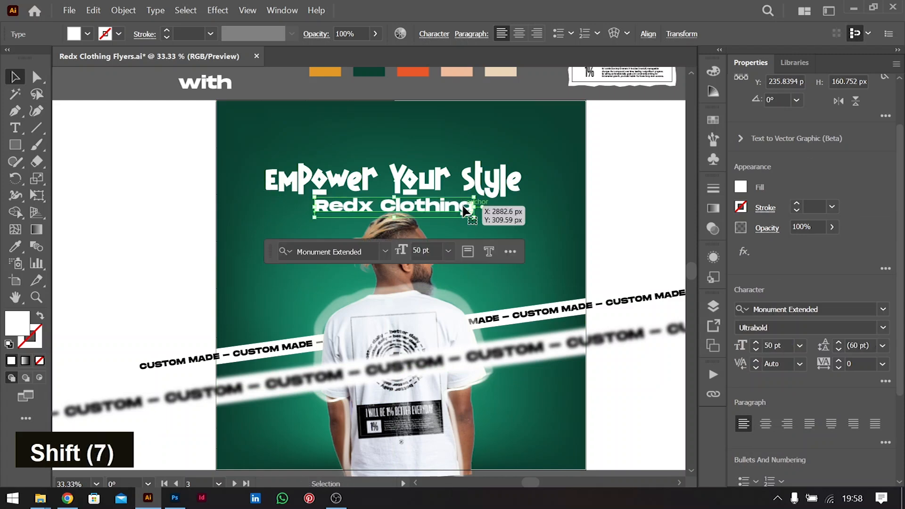
shift+click(489, 189)
key(ctrl+g)
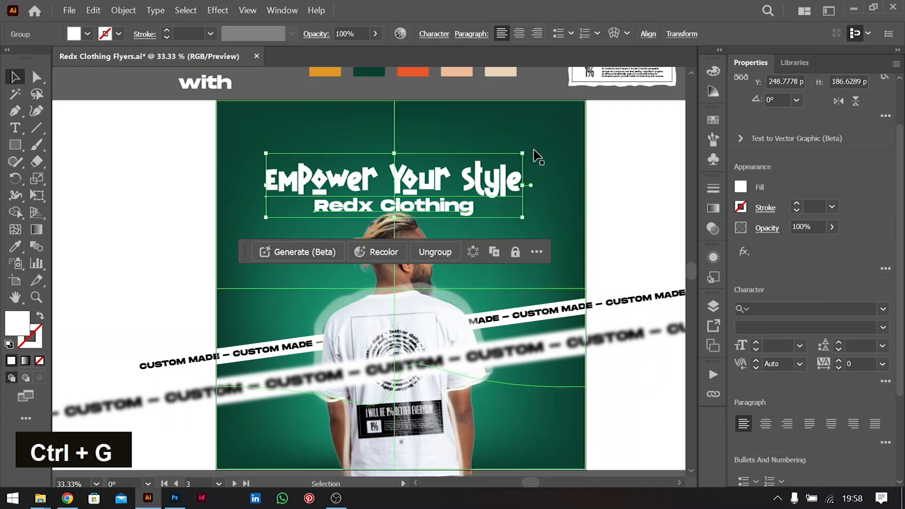
Tilt the title group about 5° and send it behind the man's photo
mouse_move(528, 150)
mouse_down()
mouse_move(527, 137)
mouse_move(523, 143)
mouse_up()
key(ctrl)
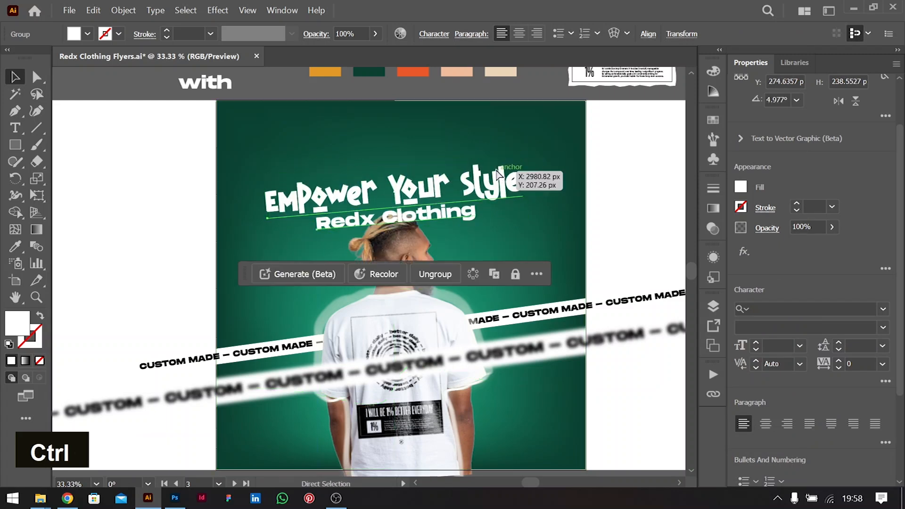
key(ctrl+bracketleft)
key(ctrl+bracketleft)
key(ctrl+bracketleft)
key(ctrl+bracketleft)
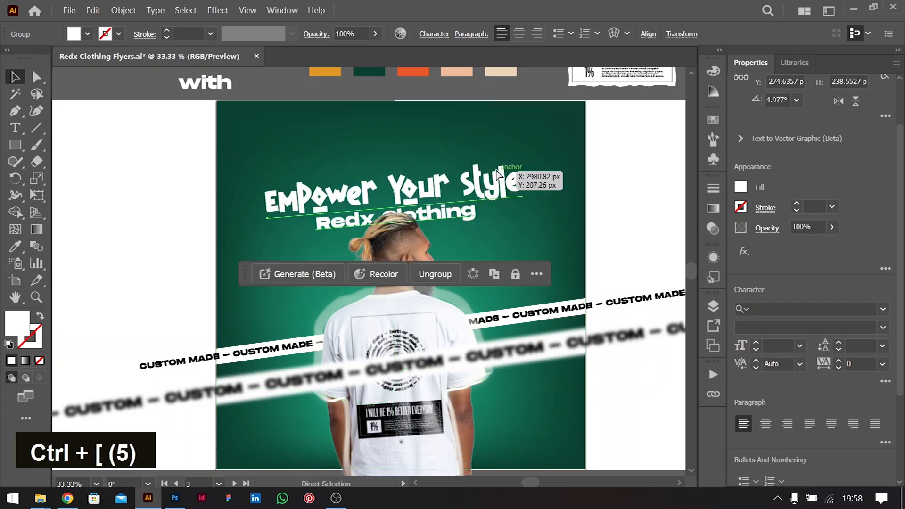
drag(510, 175, 509, 173)
Group the man's photo with his glow, then undo the trial moves of the man and headline
click(443, 312)
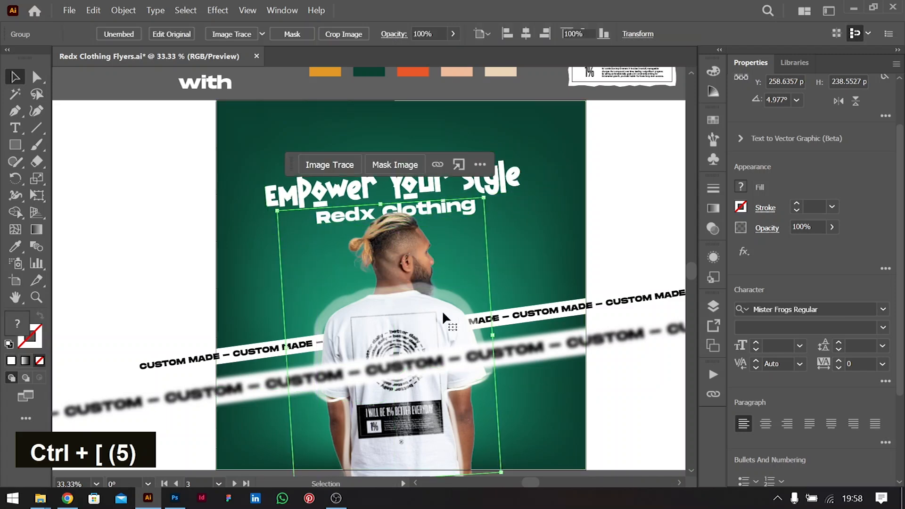
click(630, 218)
scroll(474, 403, down, 3)
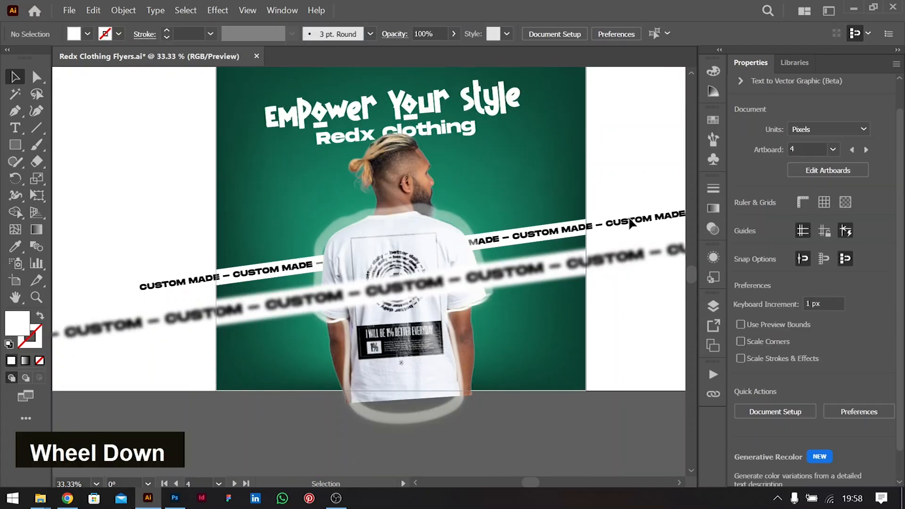
click(336, 321)
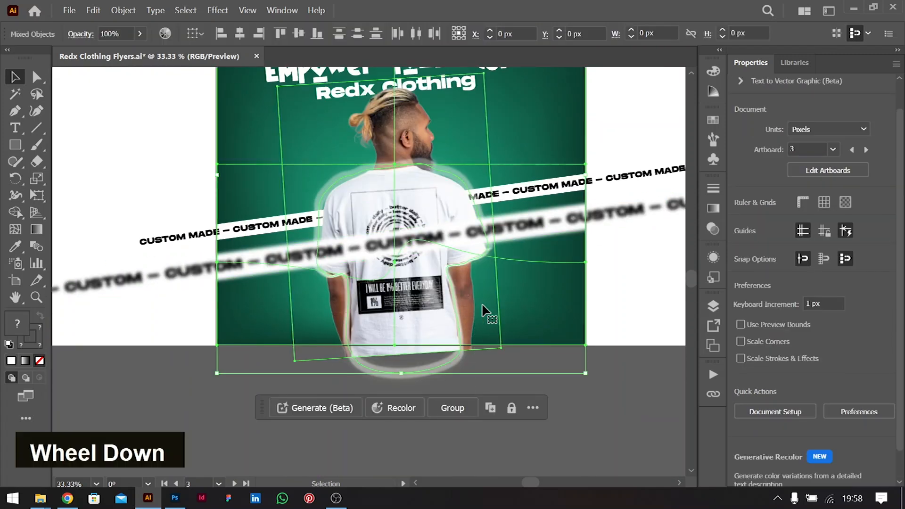
shift+click(525, 260)
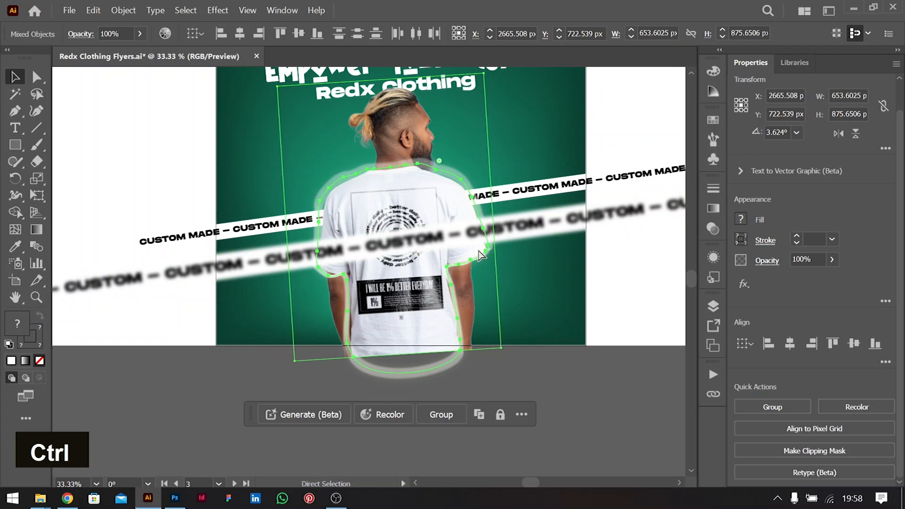
key(ctrl+g)
drag(450, 202, 377, 202)
scroll(378, 203, up, 2)
scroll(377, 201, up, 1)
mouse_move(360, 161)
mouse_down()
mouse_move(412, 164)
mouse_move(464, 185)
mouse_move(484, 221)
mouse_move(383, 168)
mouse_move(383, 178)
mouse_move(371, 163)
mouse_up()
key(ctrl+z)
key(ctrl+z)
key(ctrl+z)
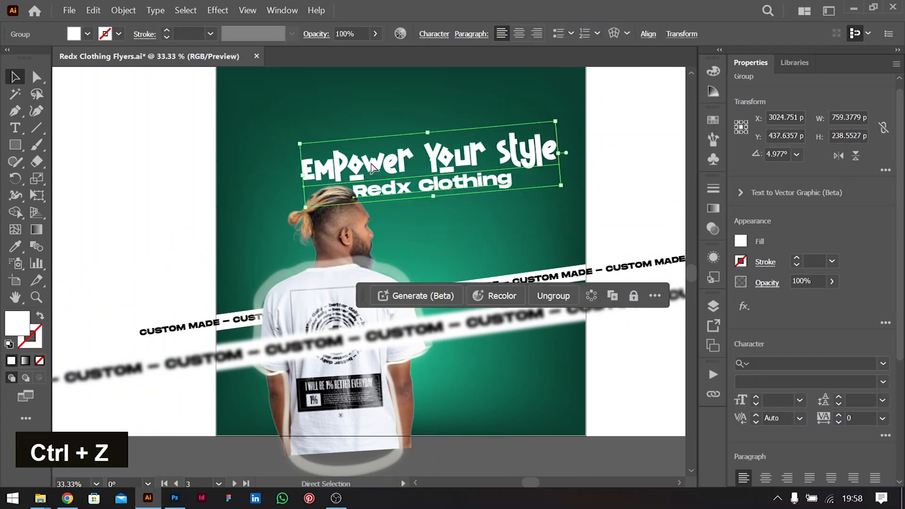
key(ctrl)
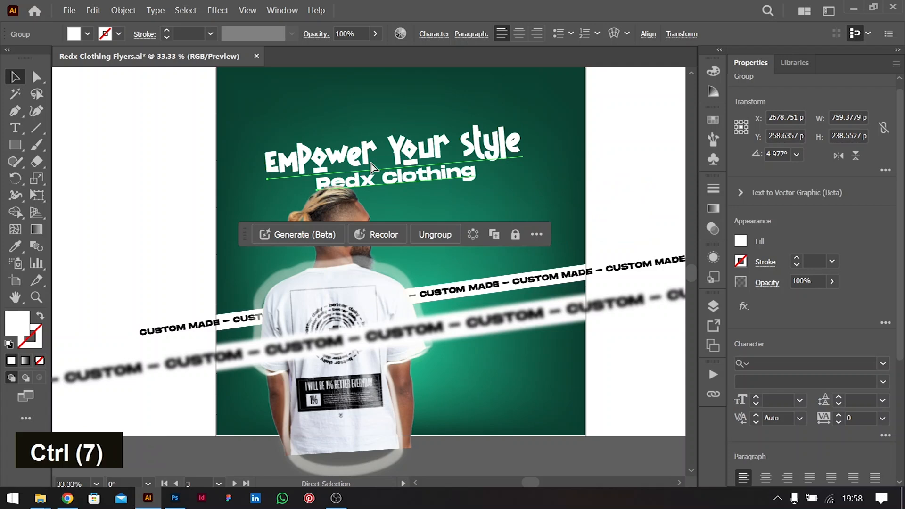
key(ctrl+z)
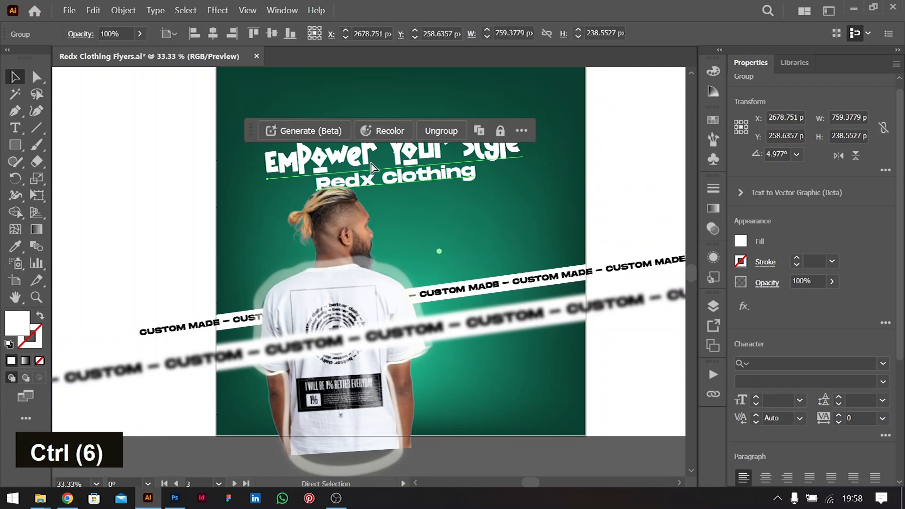
Raise the tilted headline a few pixels so it clears the man's head
click(632, 195)
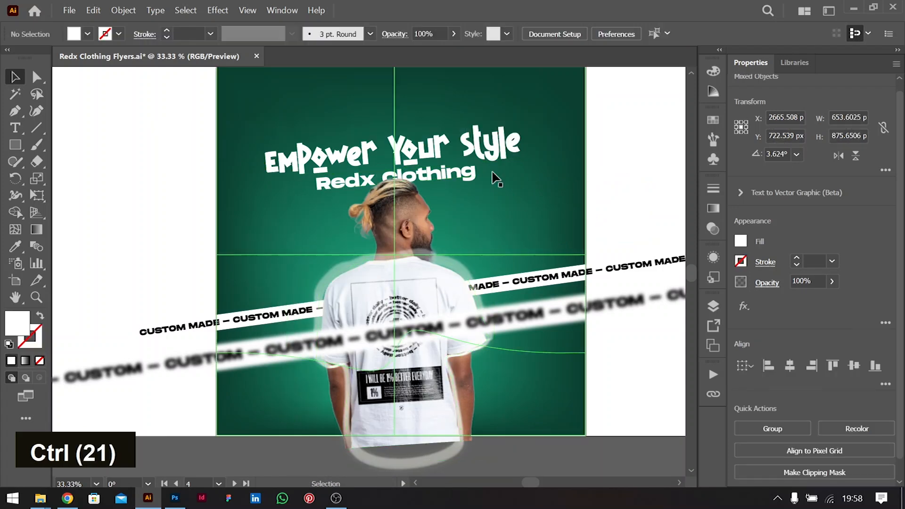
drag(469, 136, 469, 129)
scroll(476, 242, up, 2)
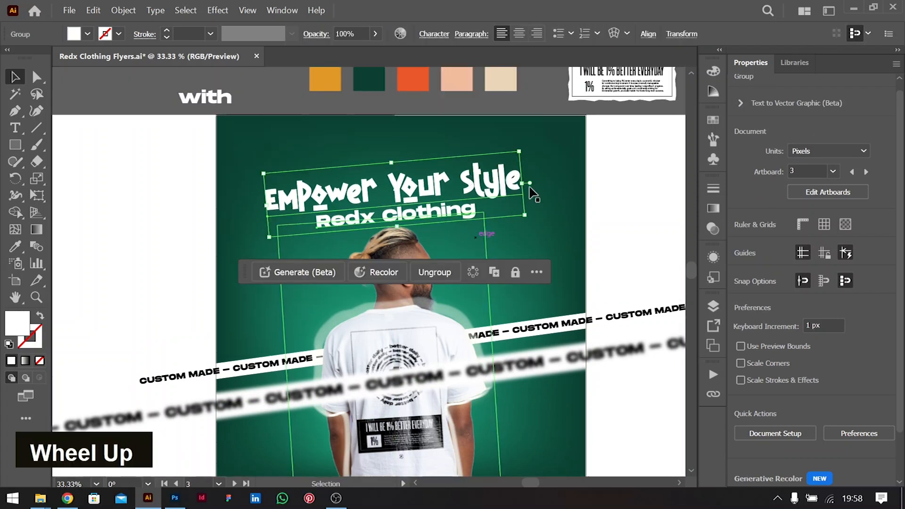
scroll(493, 229, up, 2)
click(532, 262)
Bring the I WILL BE 1% BETTER EVERYDAY tag to front, placed beside the man's head at 7.783°
key(ctrl+shift+bracketright)
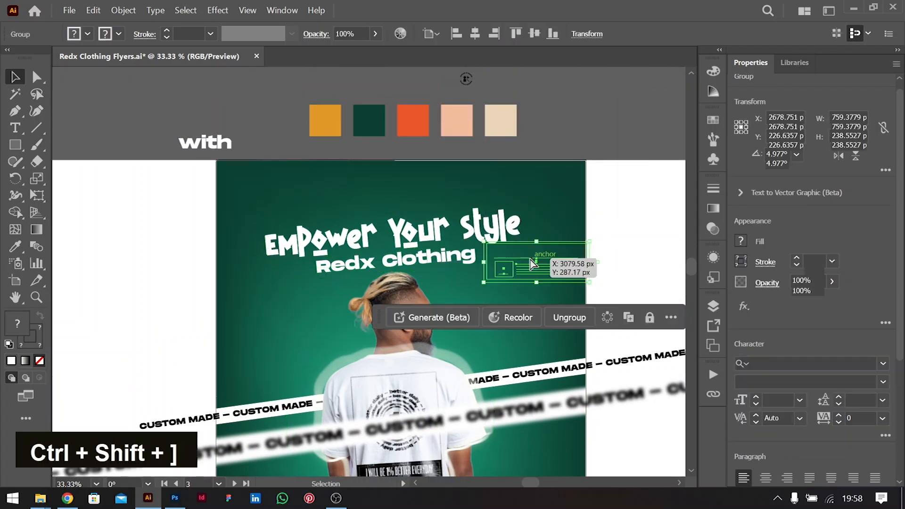
drag(531, 263, 532, 263)
drag(596, 238, 593, 233)
drag(533, 267, 501, 321)
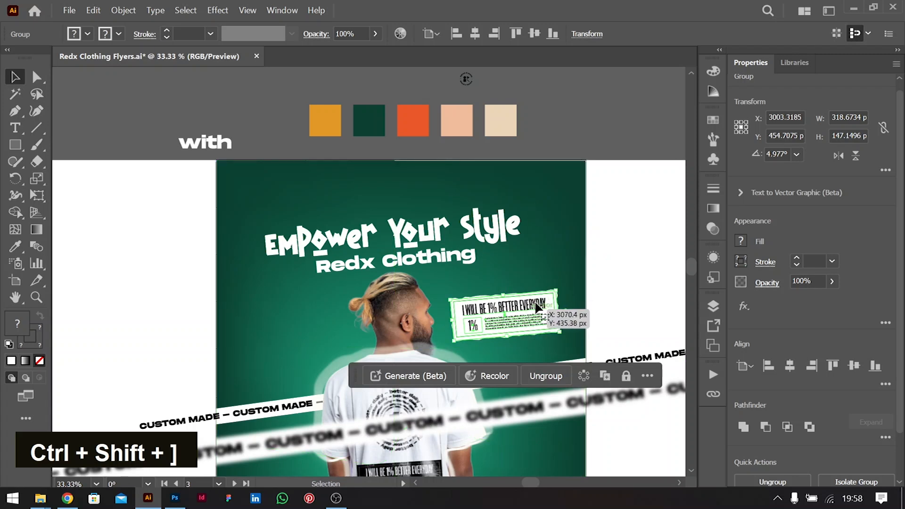
drag(559, 286, 561, 284)
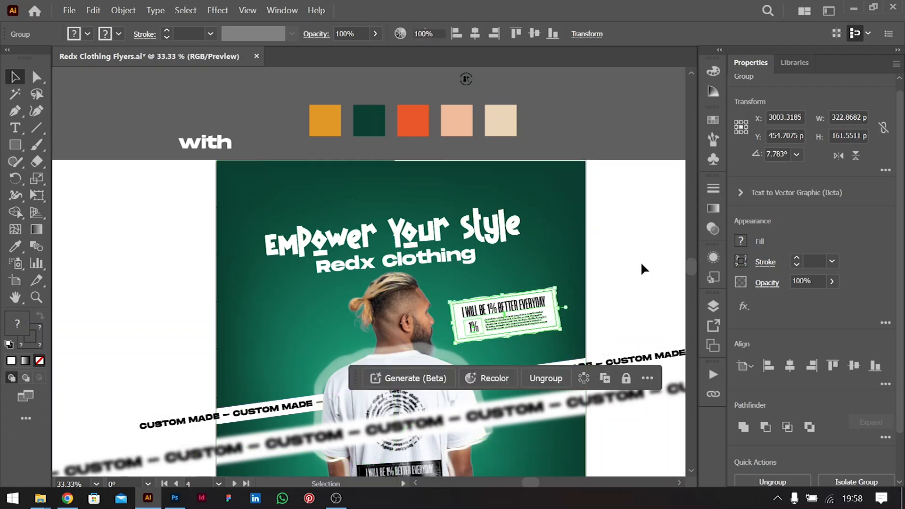
click(643, 268)
scroll(613, 302, down, 5)
scroll(613, 302, up, 3)
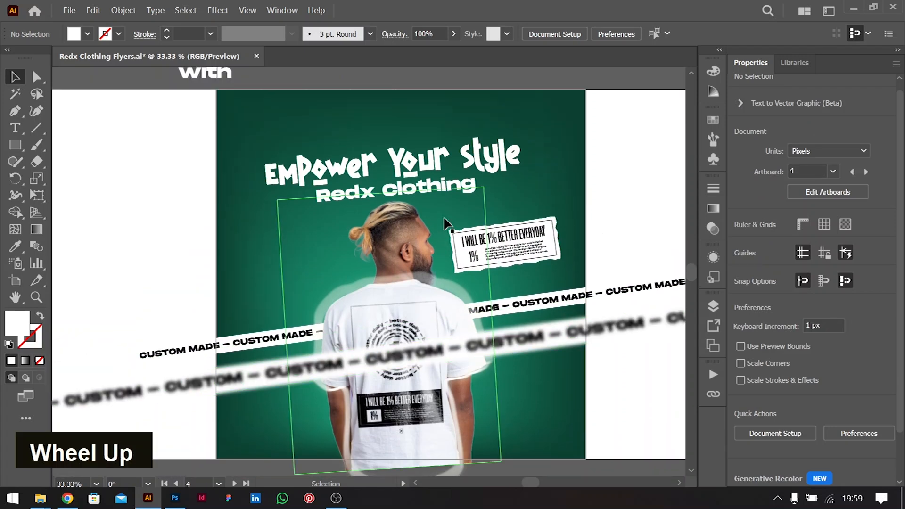
scroll(447, 224, up, 3)
Set 'with' in Seaweed Script and move it just left of 'Redx Clothing'
click(218, 144)
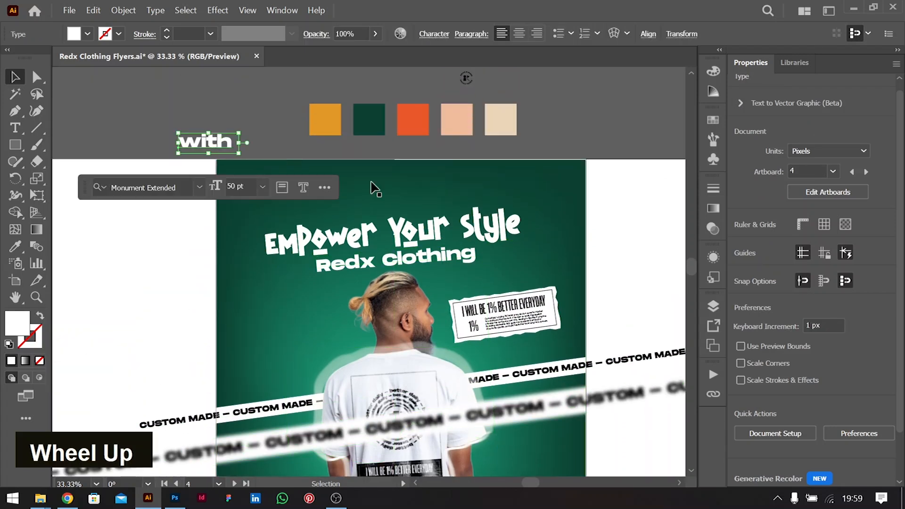
click(833, 361)
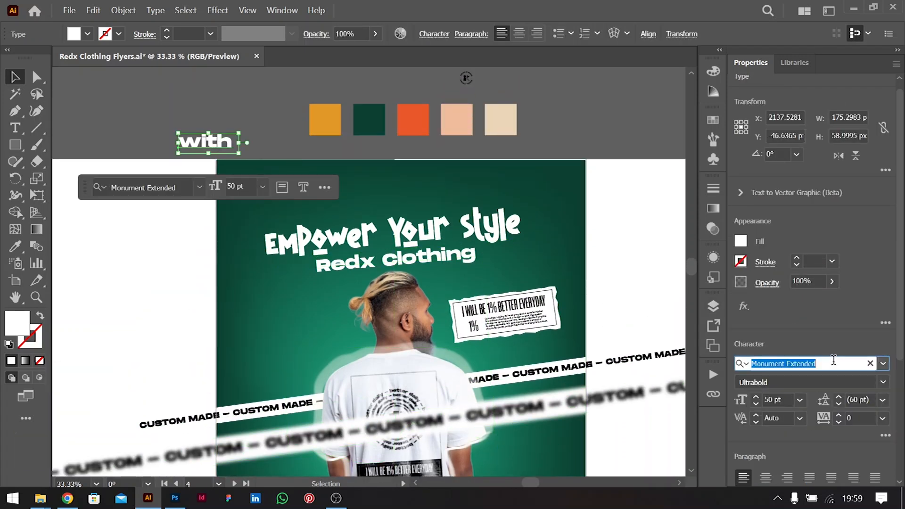
text(scri)
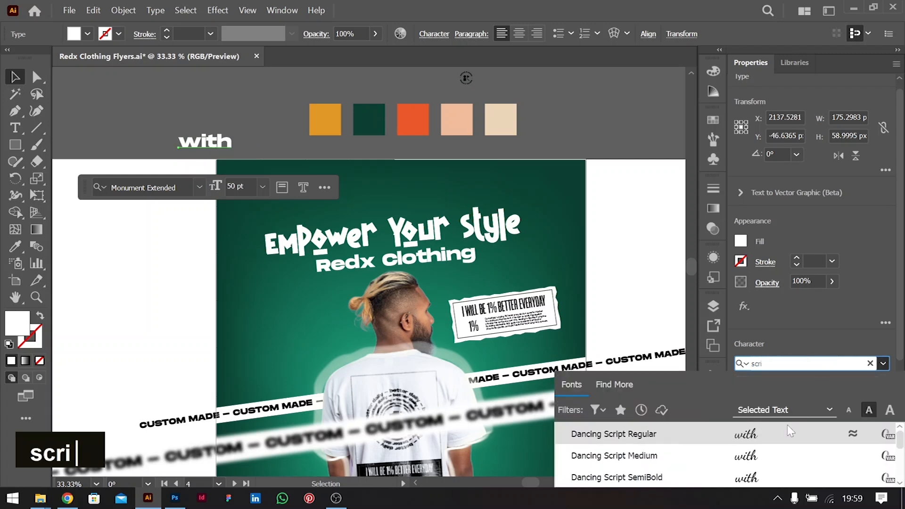
scroll(773, 453, down, 3)
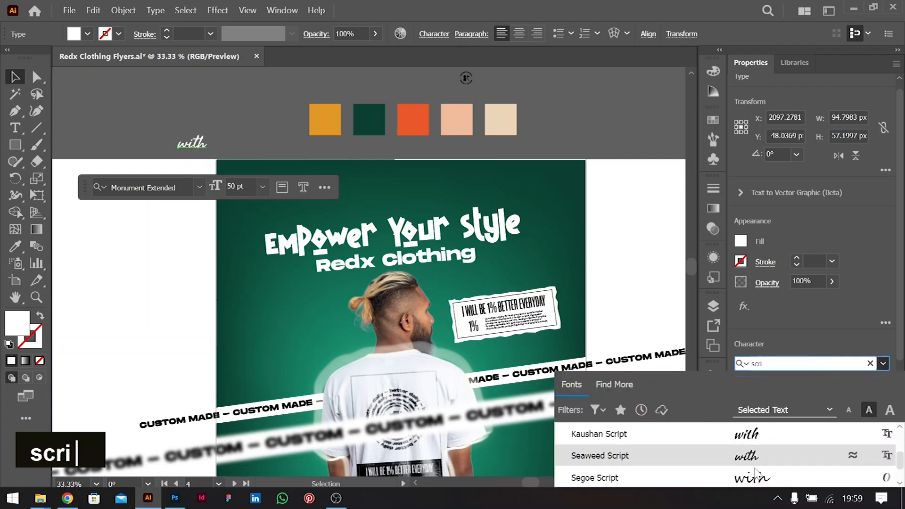
key(Return)
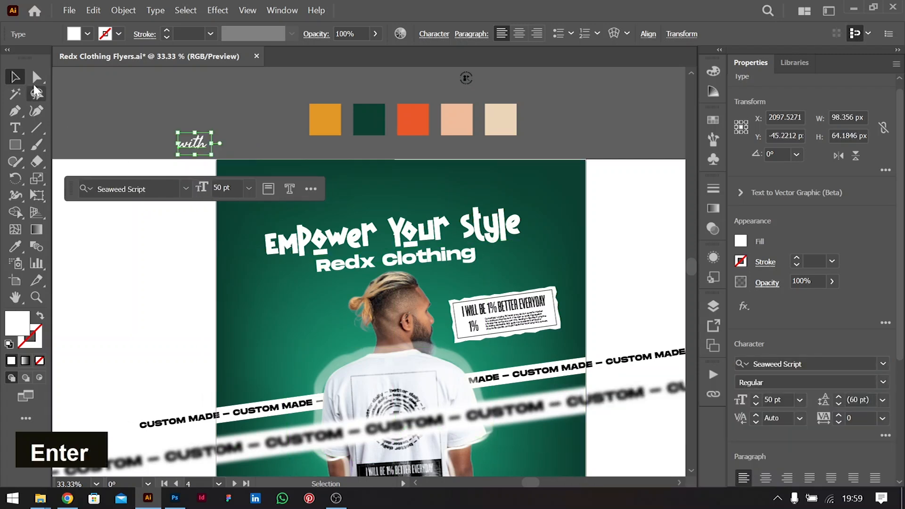
drag(193, 143, 304, 276)
click(606, 106)
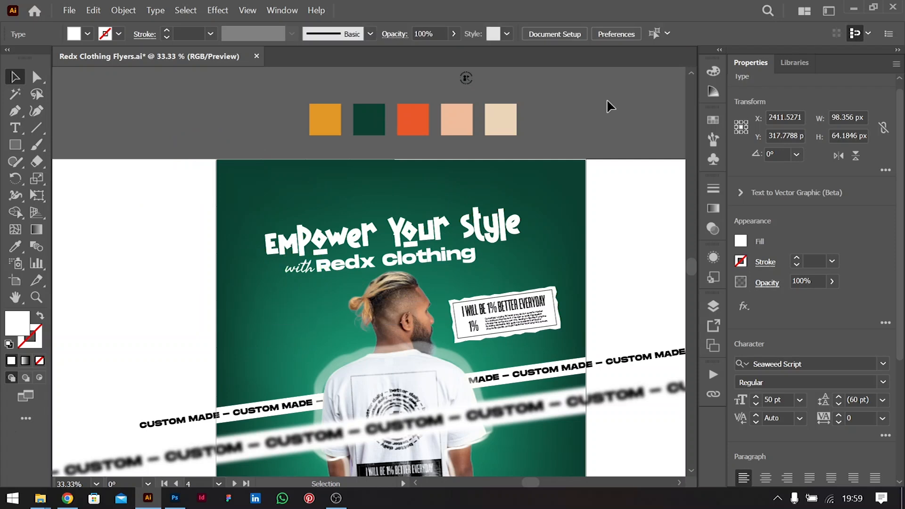
Nudge the Redx Clothing heading slightly down and right
scroll(426, 210, down, 2)
click(425, 211)
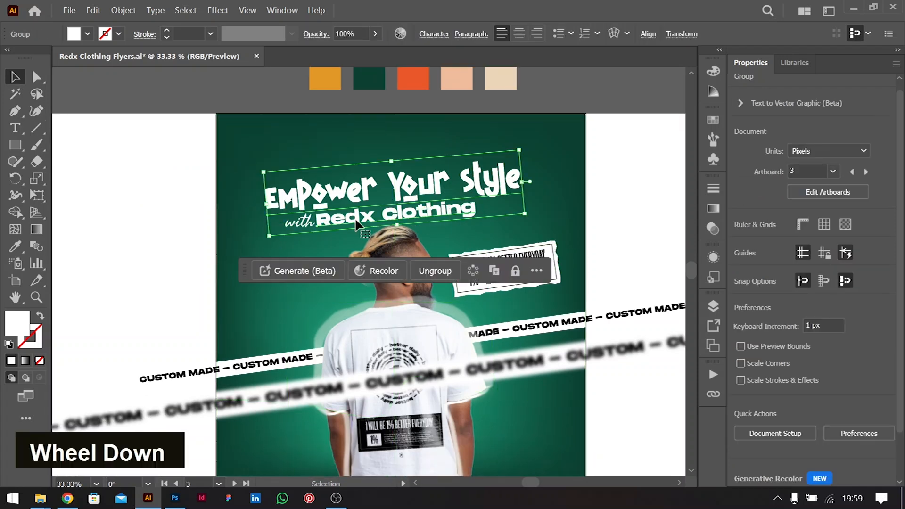
shift+click(351, 208)
drag(349, 201, 357, 214)
drag(357, 214, 361, 213)
Stretch the green gradient background up to the artboard's top, 1084 px tall
click(443, 125)
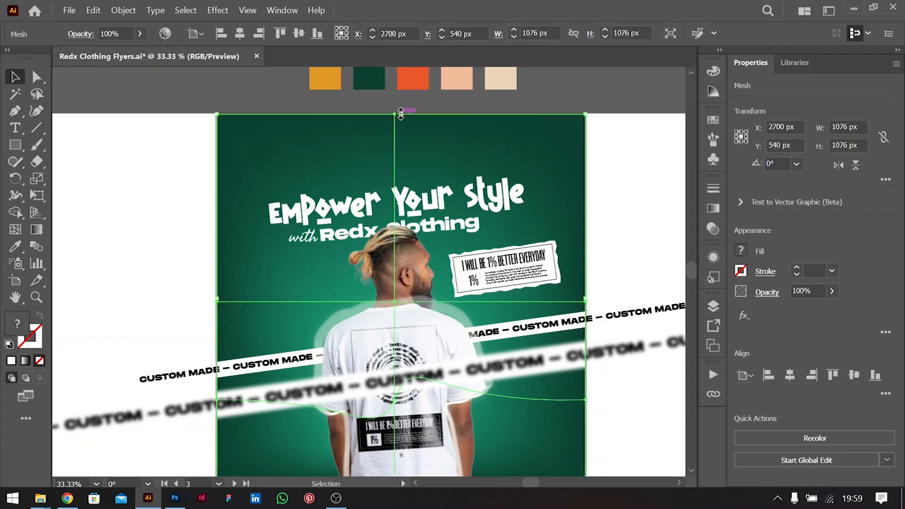
drag(402, 114, 401, 112)
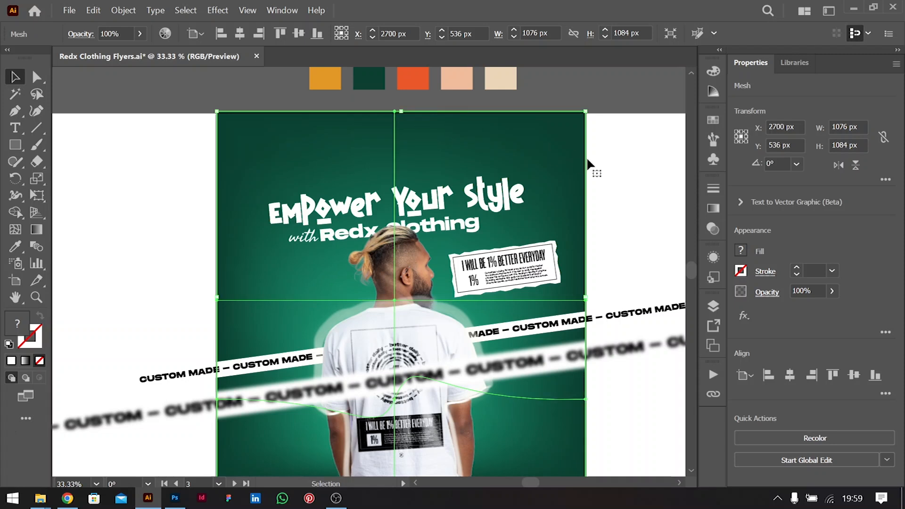
double_click(173, 304)
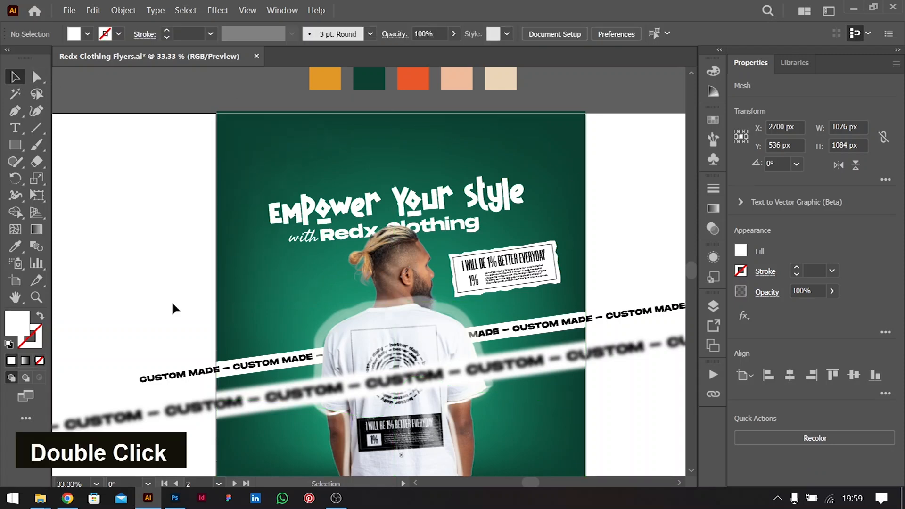
Pan around the flyer, then return to Chrome and open a new tab
scroll(173, 304, down, 2)
scroll(172, 304, up, 1)
scroll(172, 304, right, 3)
scroll(172, 304, up, 3)
scroll(172, 304, left, 2)
scroll(172, 304, down, 2)
scroll(391, 257, up, 1)
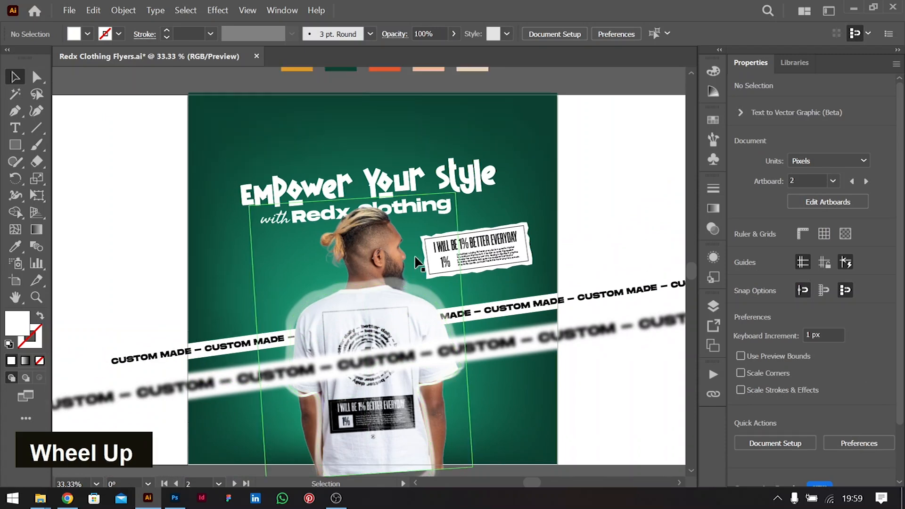
scroll(390, 257, left, 1)
scroll(390, 257, right, 1)
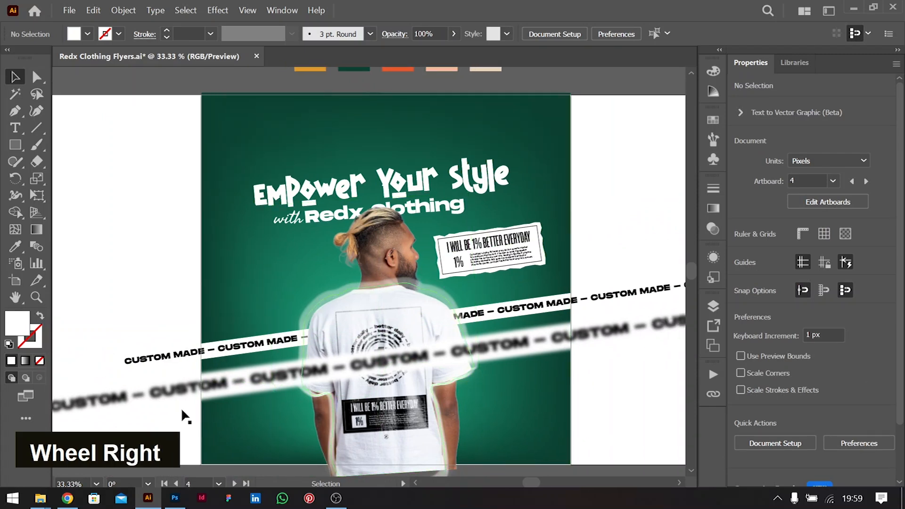
click(67, 498)
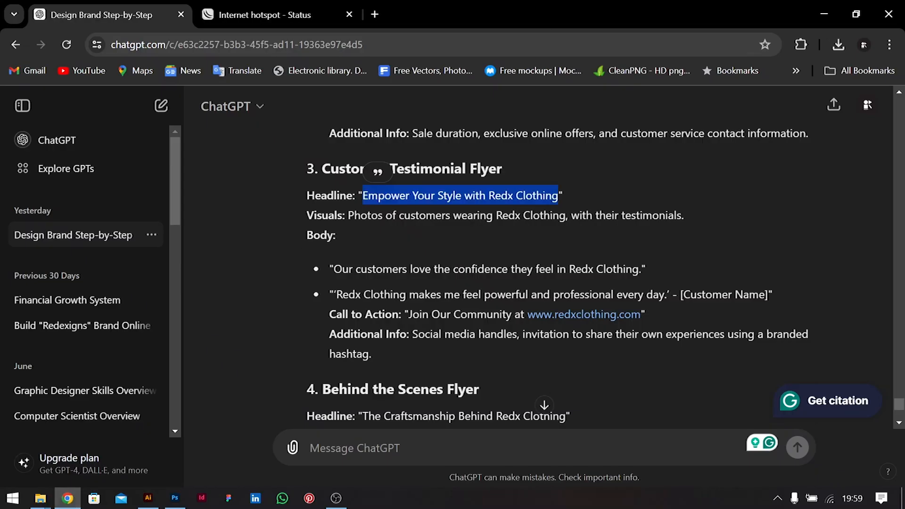
click(378, 13)
Search Google for a QR code generator and open qr-code-generator.com
text(qr)
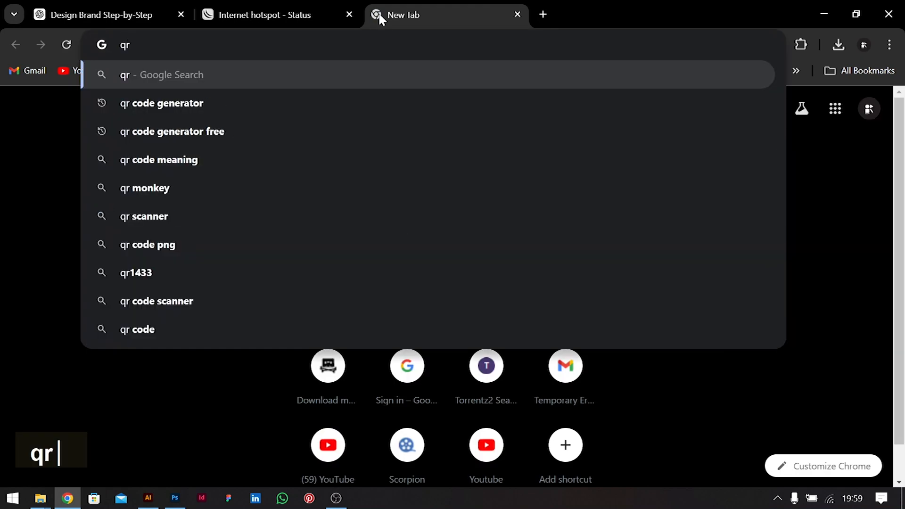
click(203, 103)
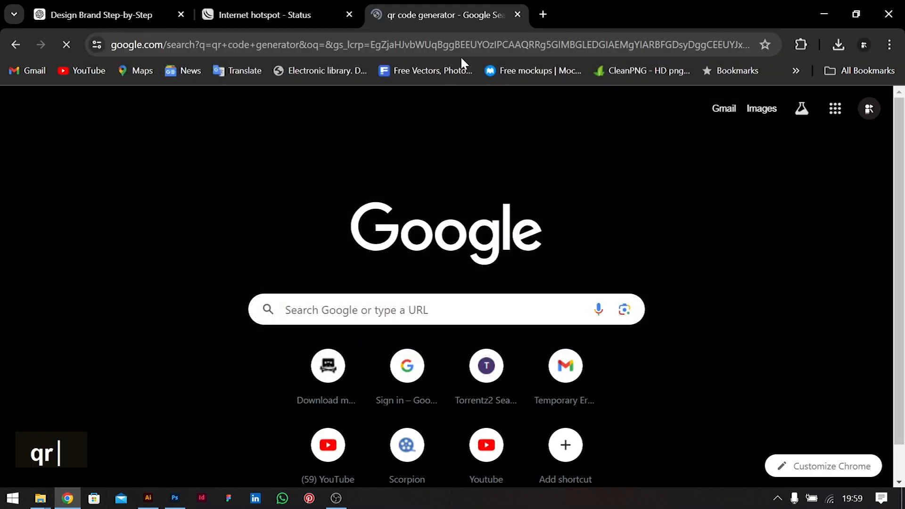
key(alt+Tab)
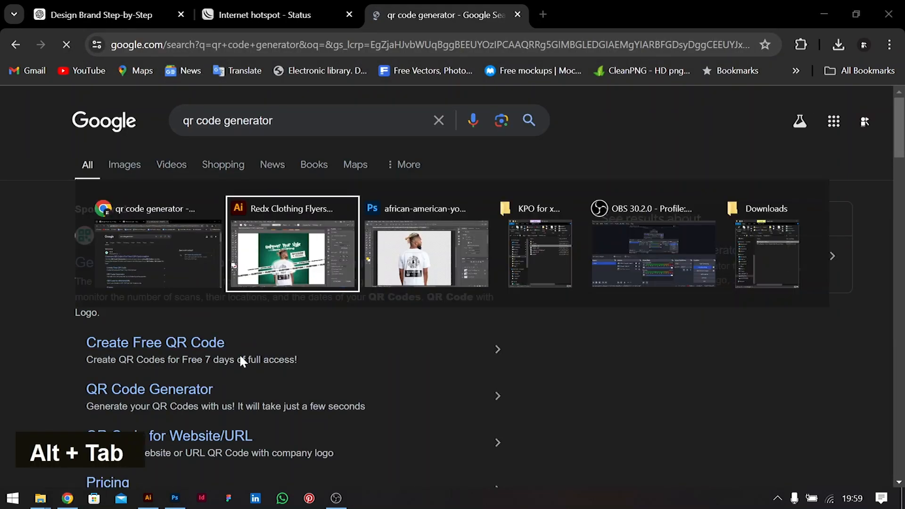
key(alt+Tab)
click(83, 21)
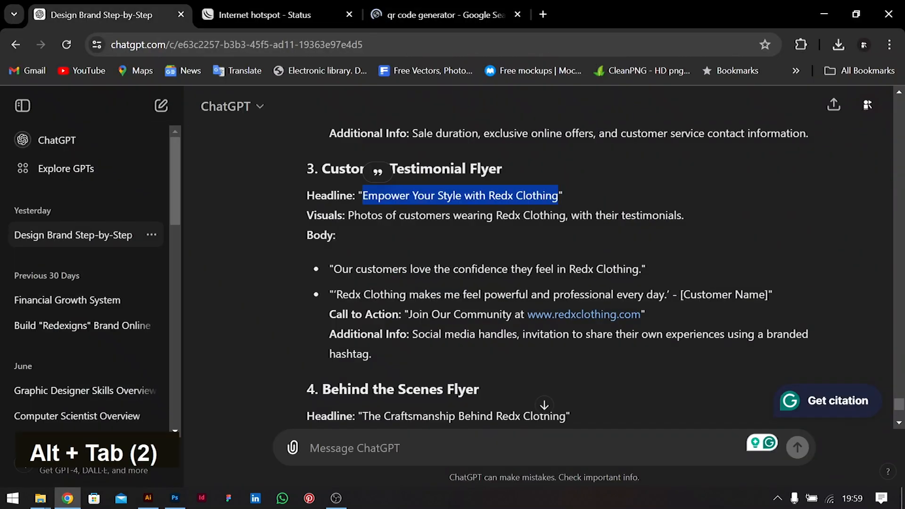
right_click(558, 315)
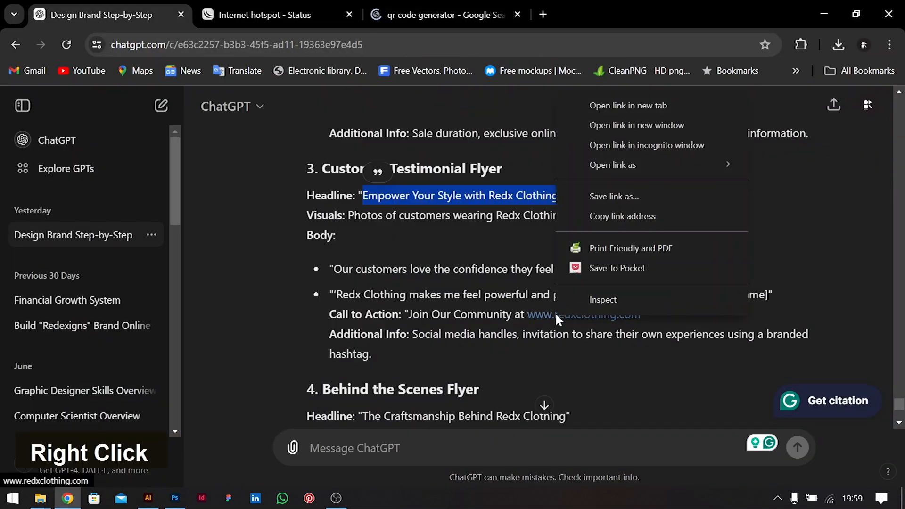
click(622, 217)
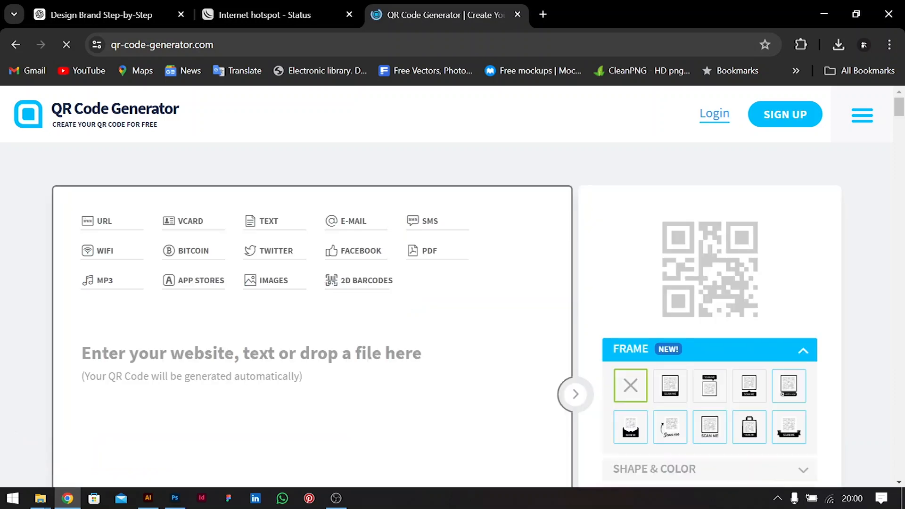
key(ctrl+v)
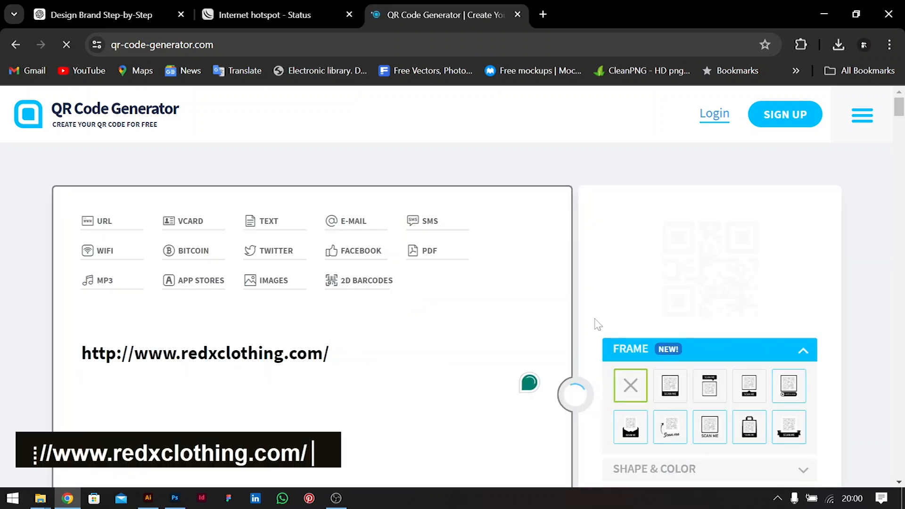
scroll(706, 329, down, 3)
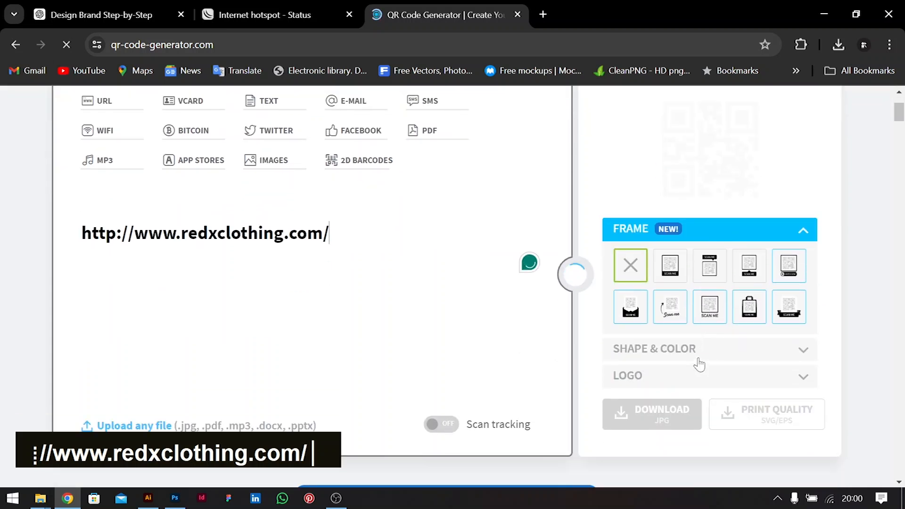
scroll(689, 312, up, 2)
scroll(689, 358, down, 3)
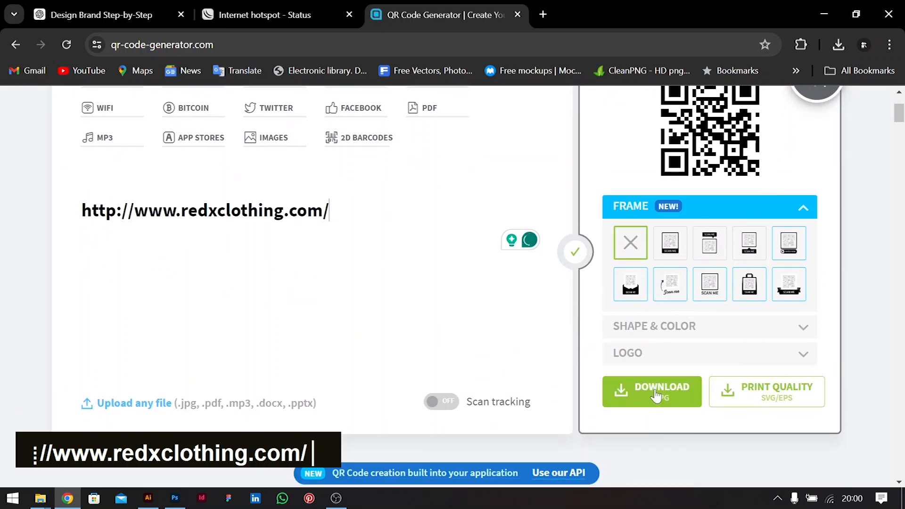
click(670, 397)
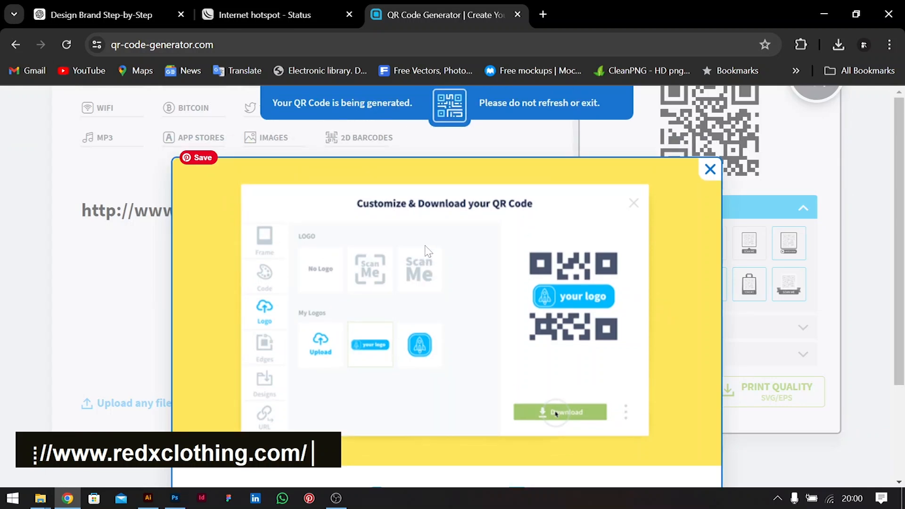
Check Chrome's recent downloads and minimize Chrome to return to Illustrator
scroll(427, 251, down, 2)
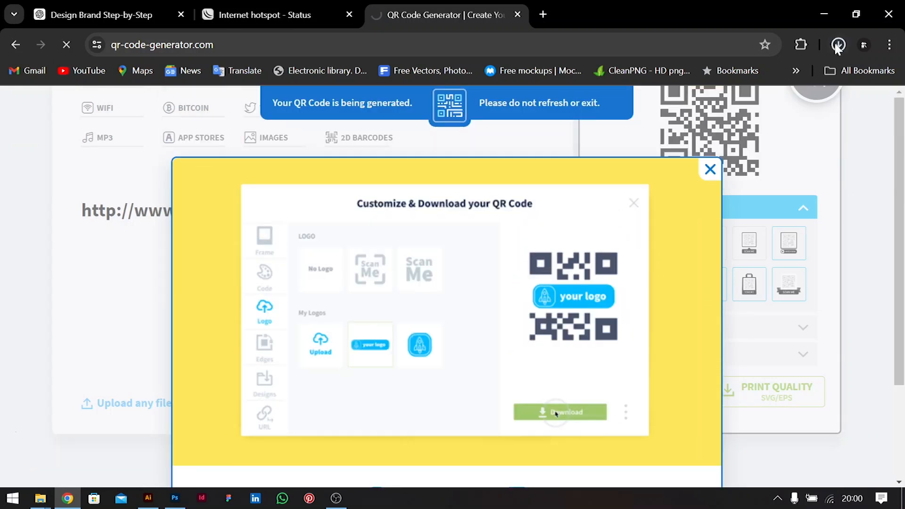
click(839, 44)
click(826, 18)
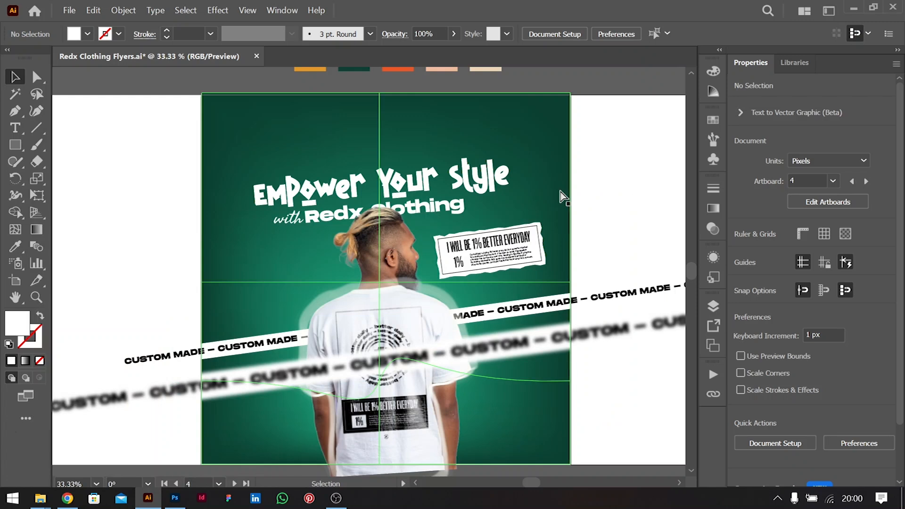
key(ctrl+shift+p)
Place the downloaded QR code on the flyer, tilt it slightly, and send it back two levels
double_click(362, 196)
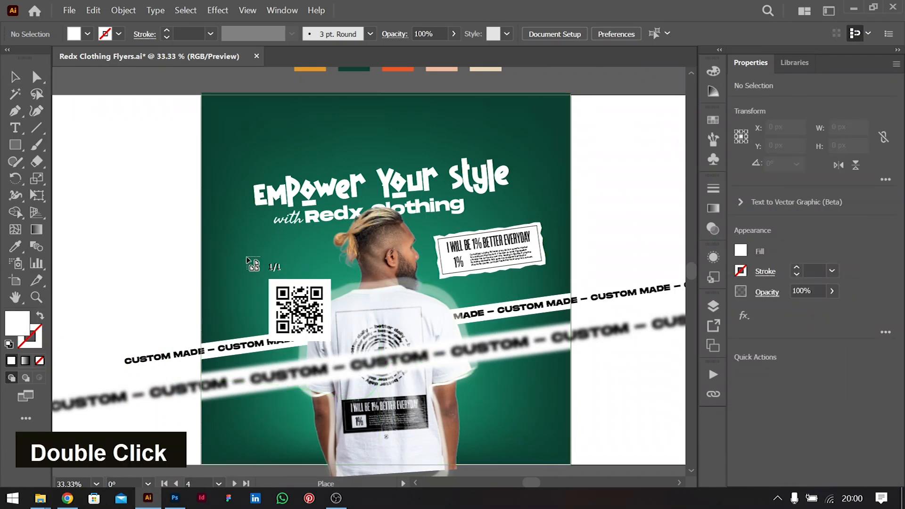
drag(237, 247, 320, 329)
drag(315, 296, 301, 272)
key(ctrl+bracketleft)
key(ctrl+bracketleft)
key(ctrl+bracketleft)
key(ctrl+bracketleft)
key(ctrl+bracketleft)
key(ctrl+bracketleft)
key(ctrl+bracketleft)
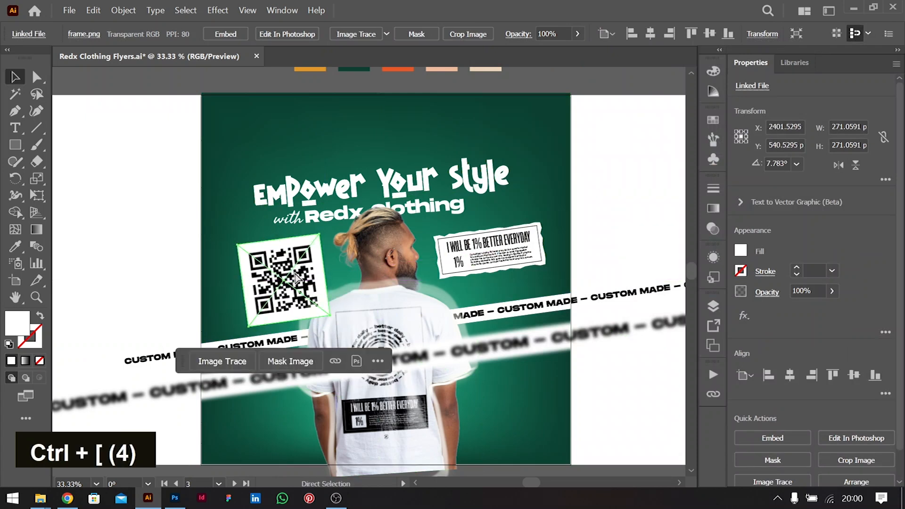
key(ctrl+bracketleft)
Move the QR code down-left beside the man's shoulder and bring it to the front
click(148, 222)
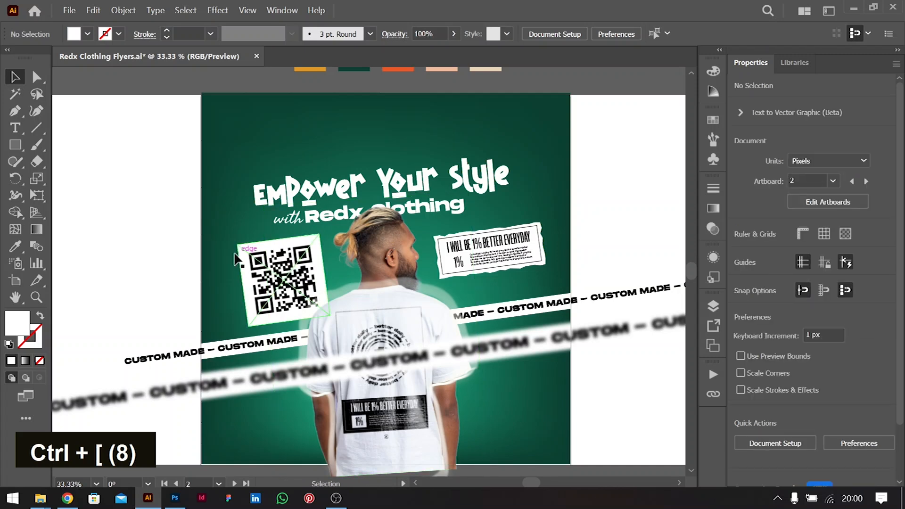
mouse_move(237, 266)
mouse_down()
mouse_move(234, 274)
mouse_move(233, 257)
mouse_move(430, 387)
mouse_move(483, 393)
mouse_move(419, 392)
mouse_move(486, 397)
mouse_move(285, 289)
mouse_move(264, 301)
mouse_move(282, 285)
mouse_up()
key(ctrl+shift+bracketright)
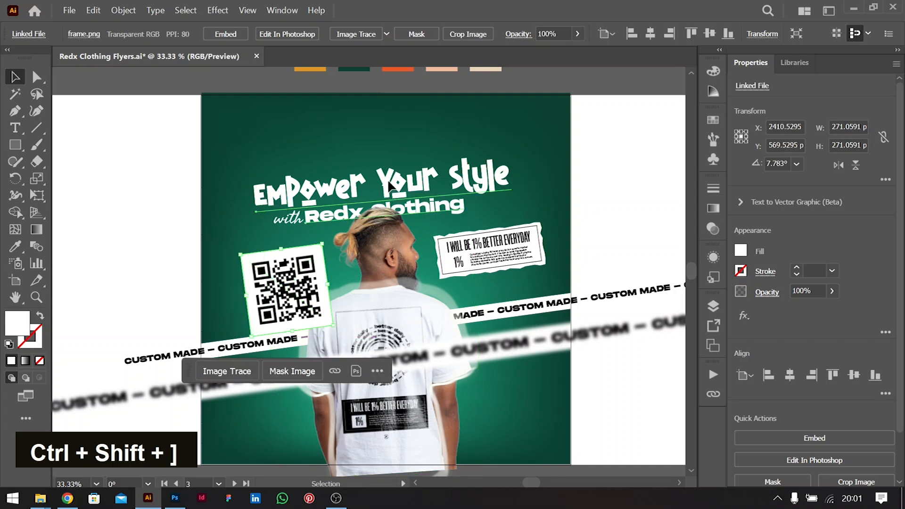
click(395, 184)
click(579, 219)
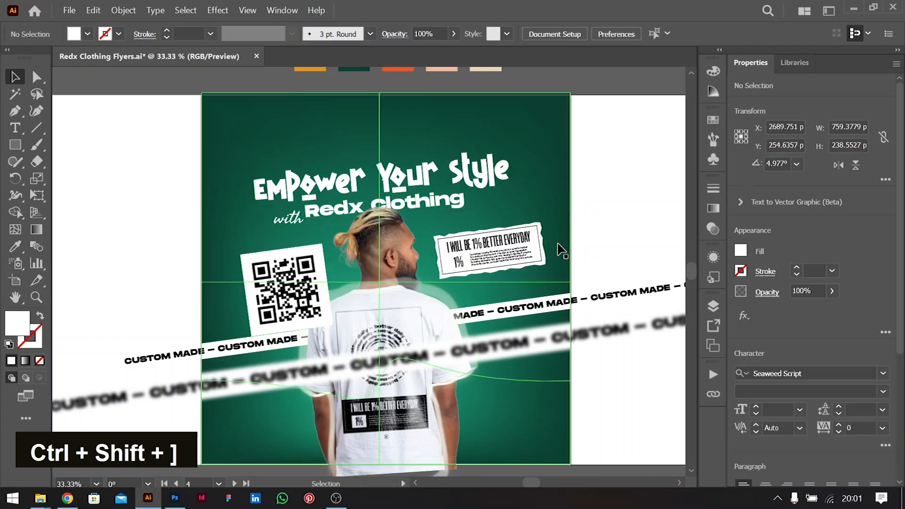
Zoom out and enter the Empower Your Style headline group to select its text
scroll(558, 246, right, 4)
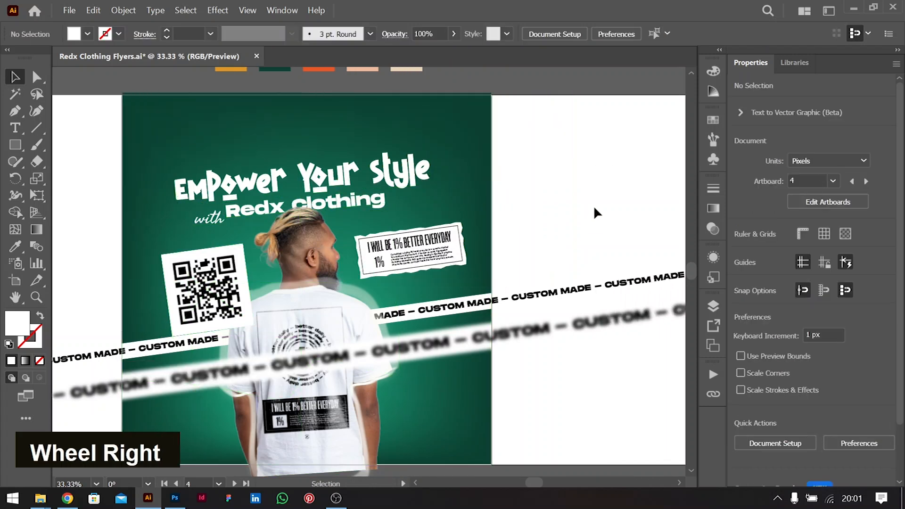
key(ctrl+minus)
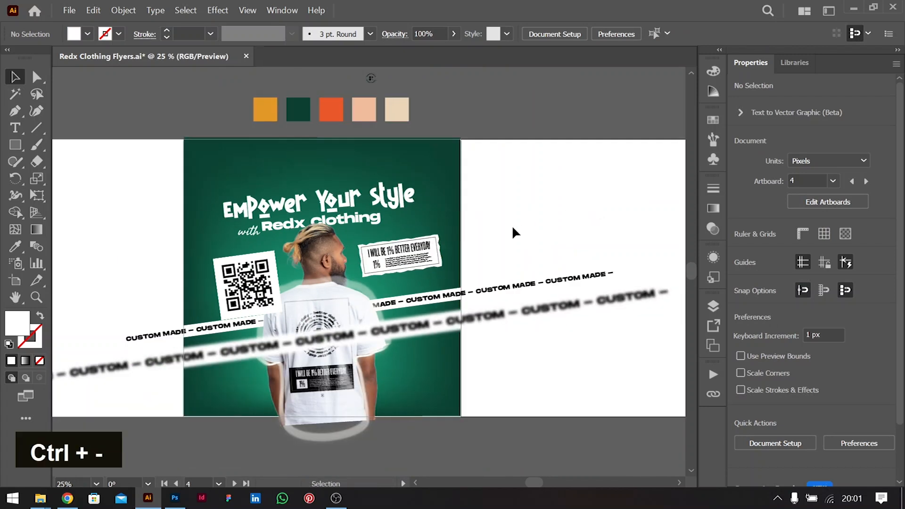
scroll(513, 228, left, 2)
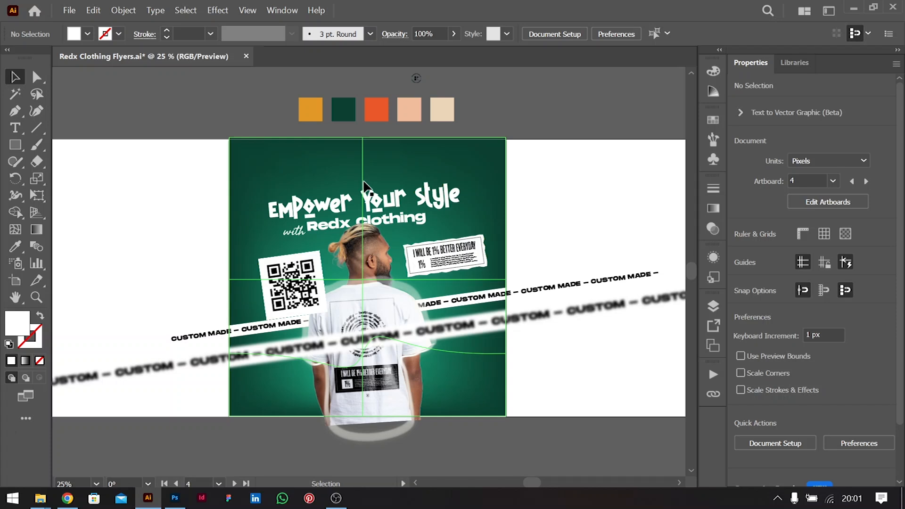
click(395, 203)
double_click(395, 203)
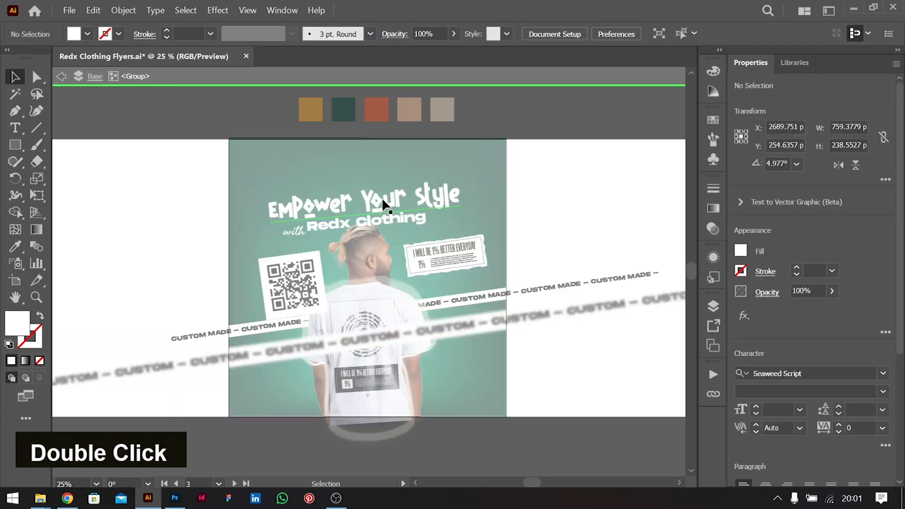
click(369, 197)
Sample the orange palette swatch onto the headline and exit the group
key(i)
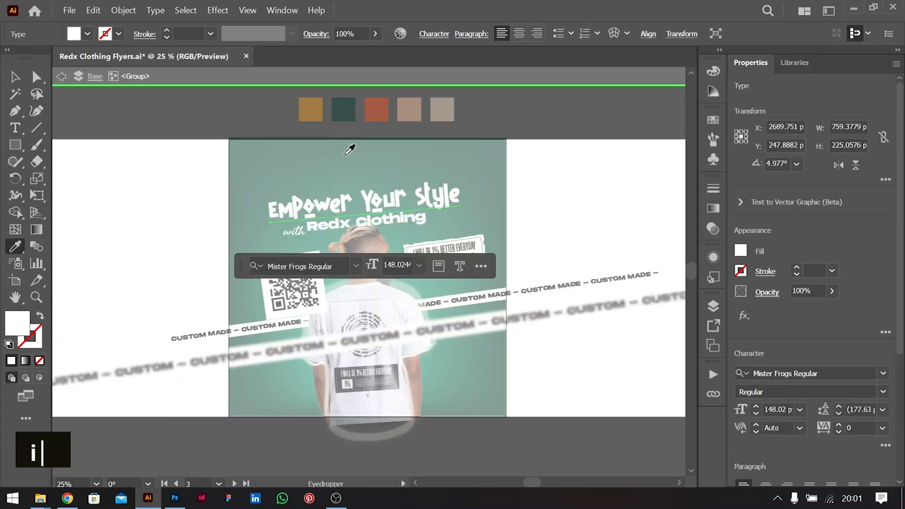
click(311, 109)
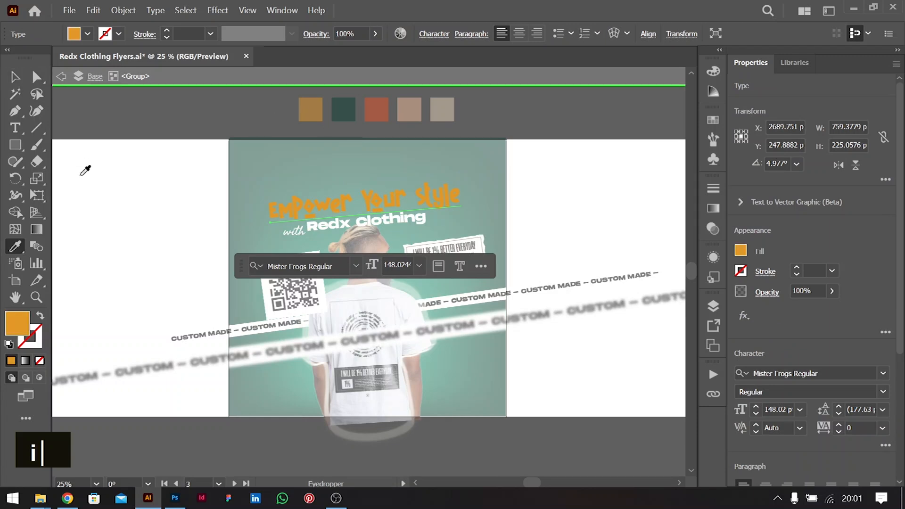
click(14, 77)
double_click(115, 198)
click(567, 185)
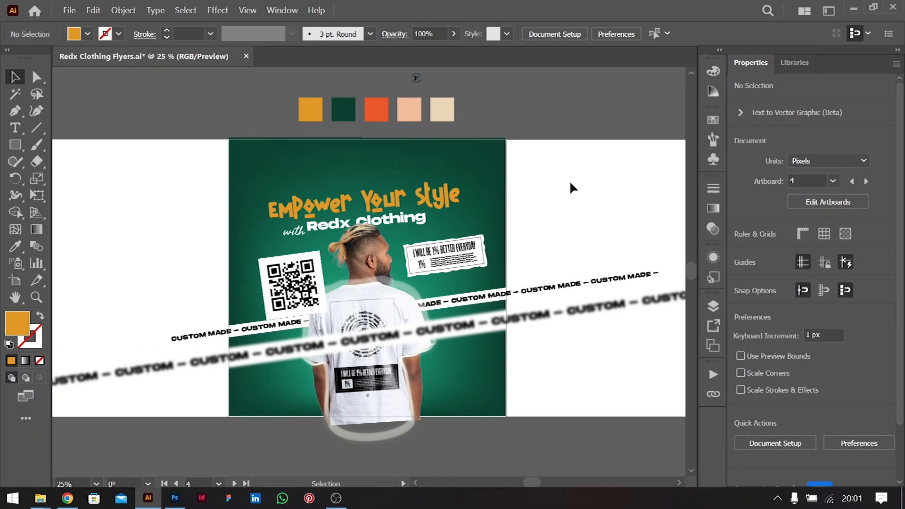
scroll(464, 273, down, 4)
scroll(464, 270, up, 3)
Copy the quote 'Redx Clothing makes me feel powerful and professional every day' from ChatGPT
scroll(465, 271, up, 3)
scroll(465, 271, down, 3)
key(alt+Tab)
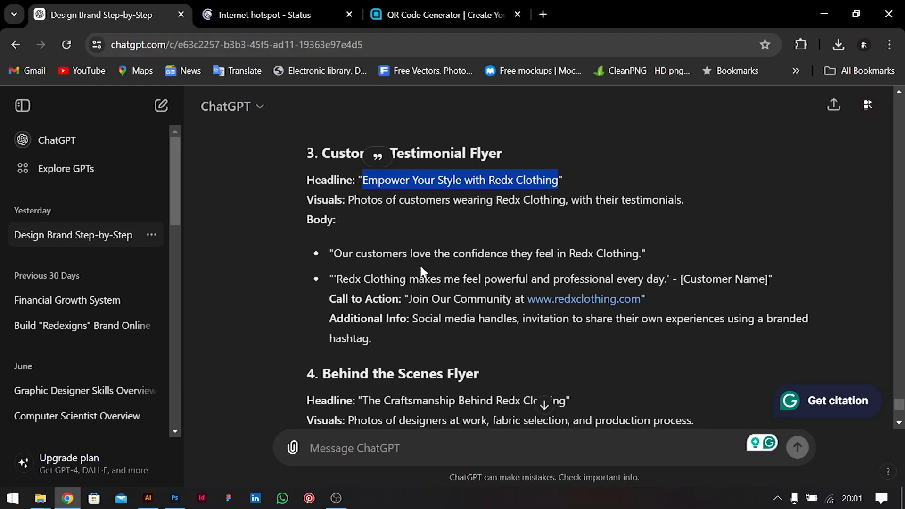
drag(336, 279, 665, 279)
key(ctrl+c)
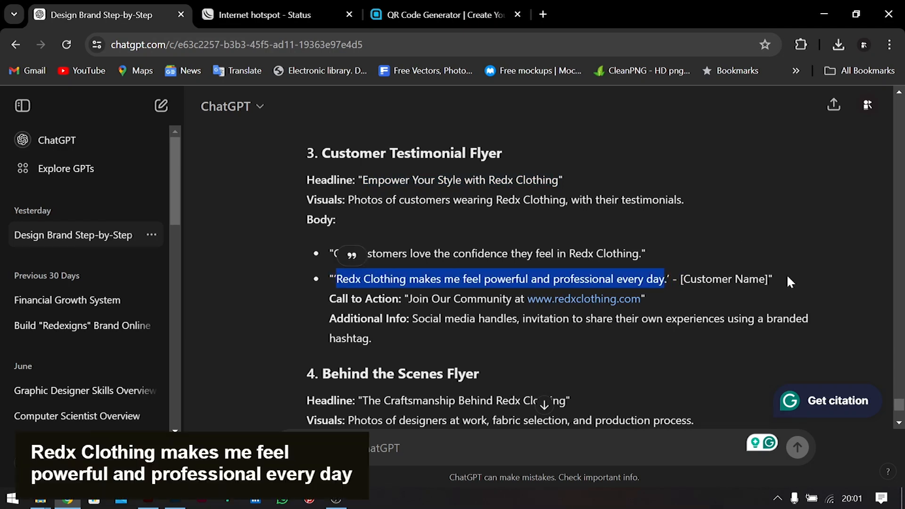
key(alt+Tab)
key(t)
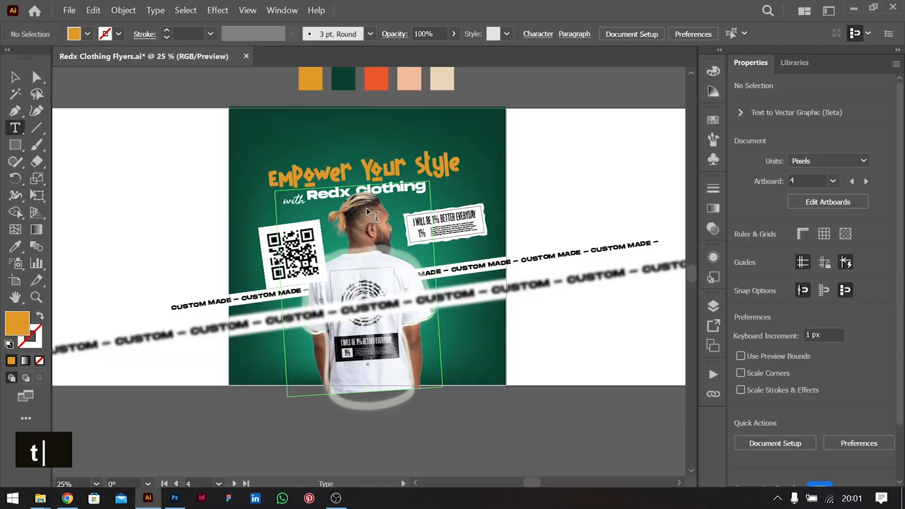
Duplicate the script 'with' text, replace it with the testimonial, and set it to 36 pt
click(16, 80)
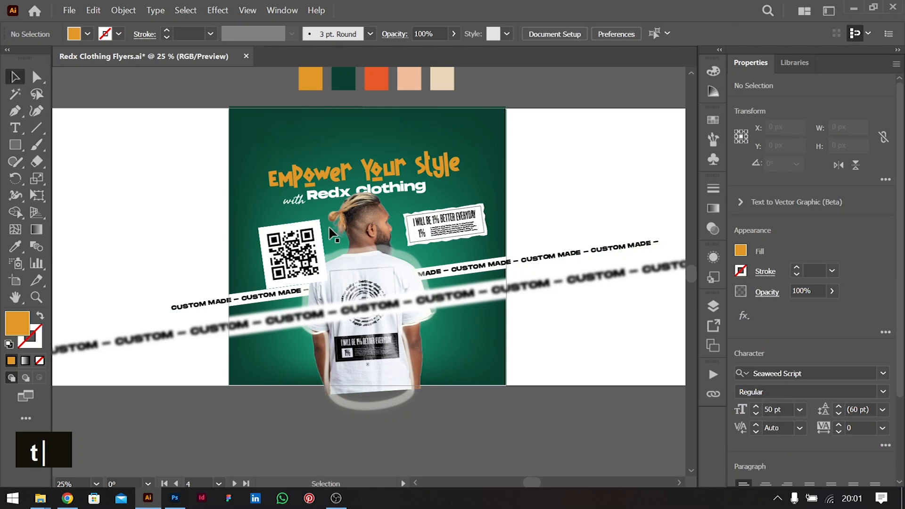
drag(306, 204, 447, 344)
double_click(447, 344)
key(ctrl+a)
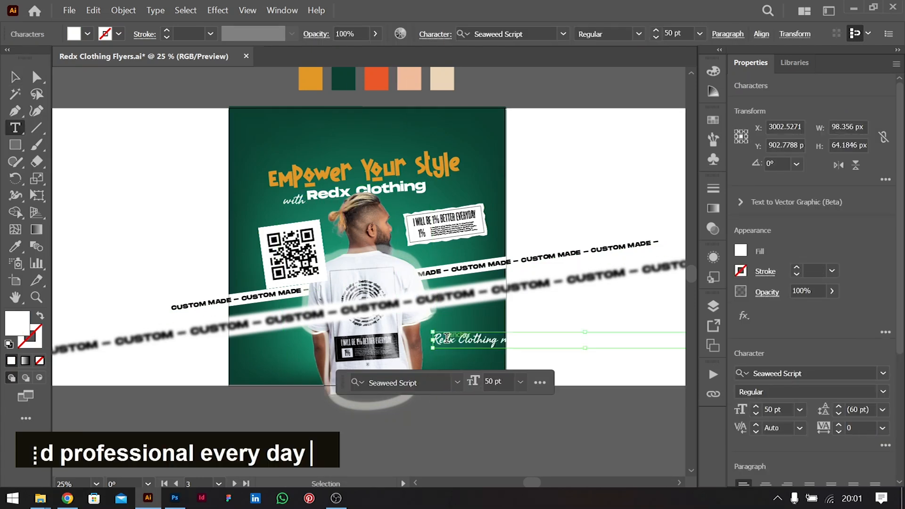
click(15, 77)
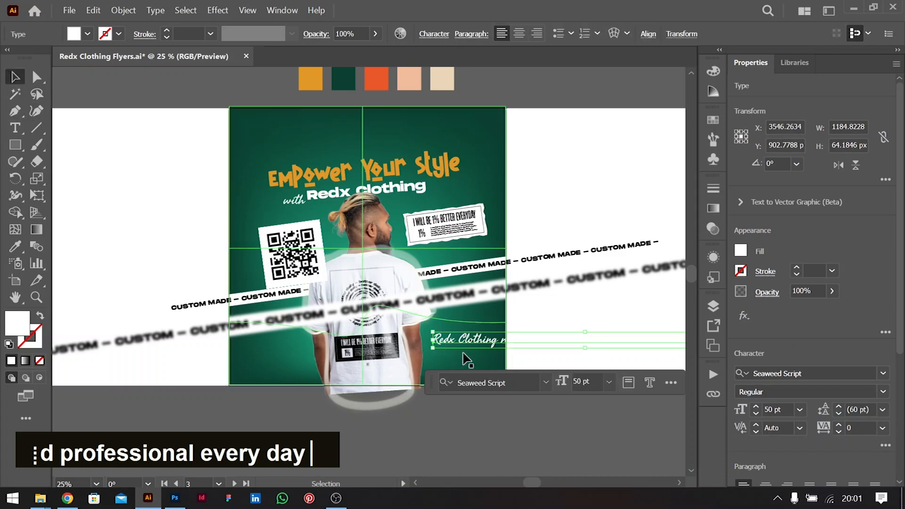
drag(477, 346, 471, 336)
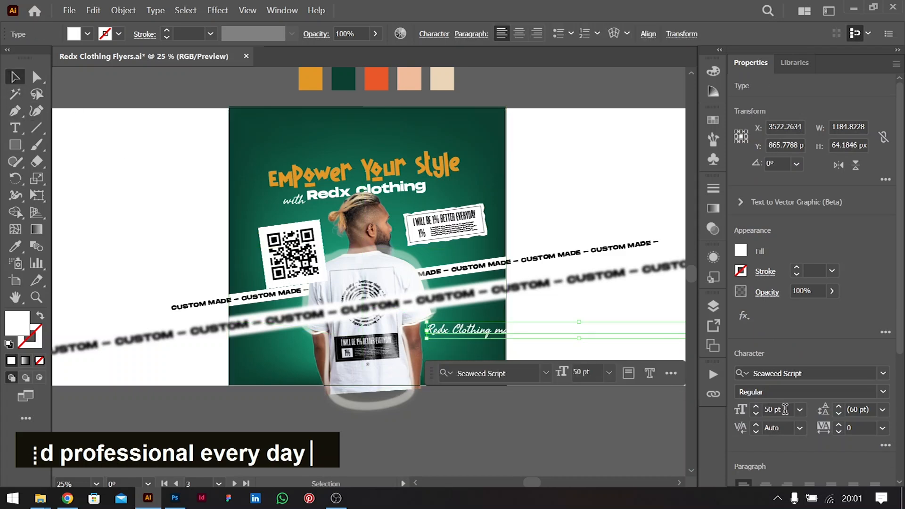
click(800, 409)
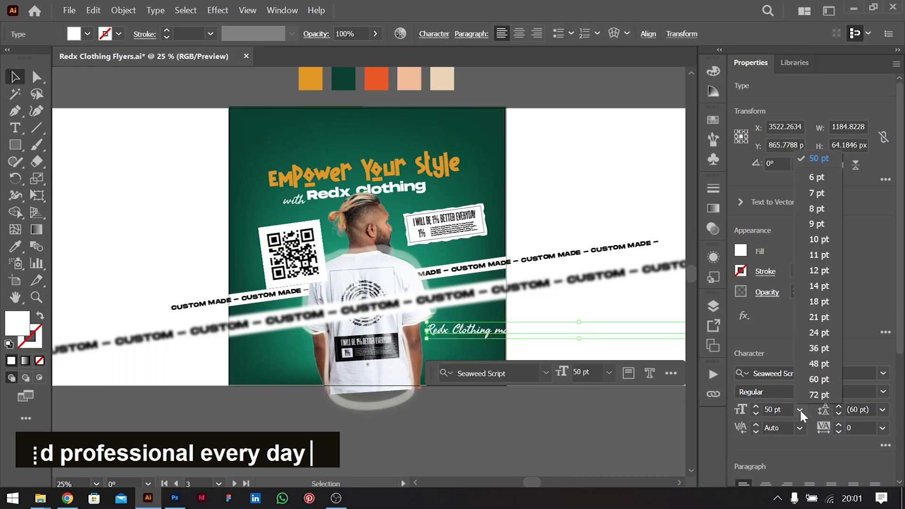
click(820, 347)
Break the testimonial into three lines, after 'makes' and before 'professional'
double_click(499, 331)
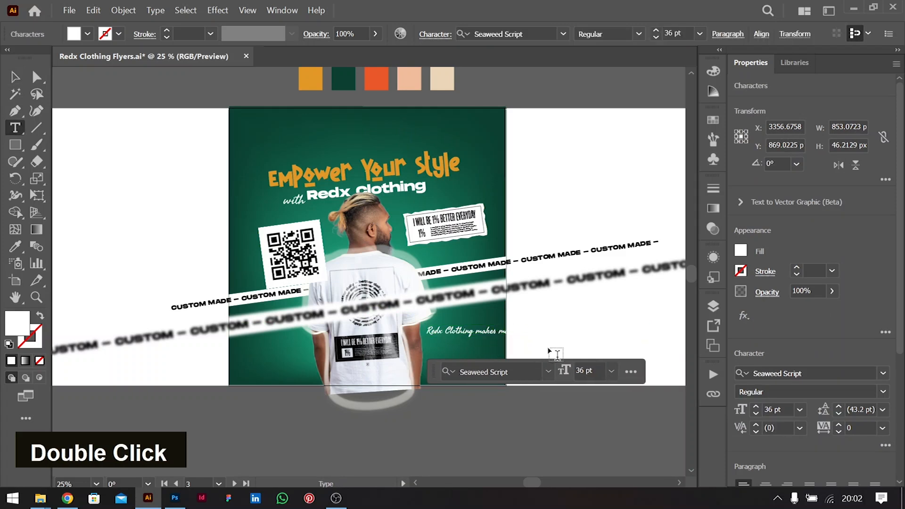
key(Return)
key(ctrl+Right)
key(ctrl+Right)
key(ctrl+Right)
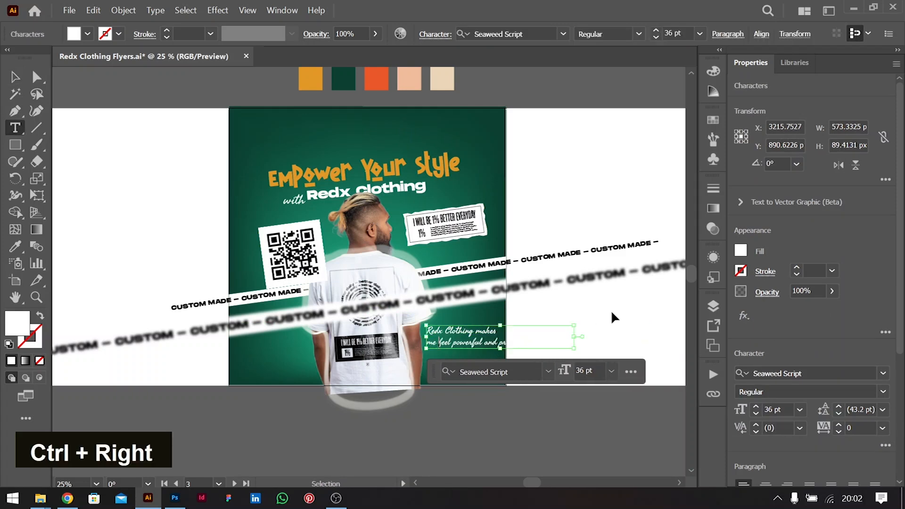
key(ctrl+Right)
key(ctrl+Right)
key(ctrl+Left)
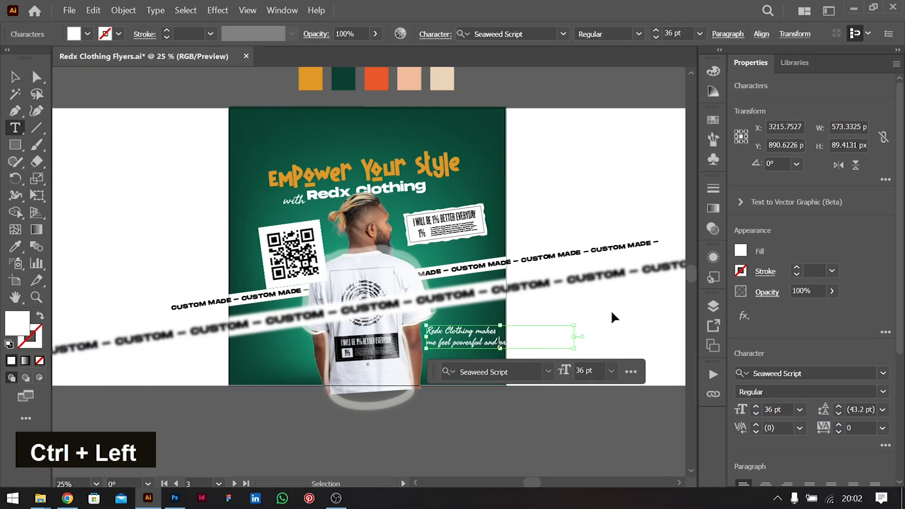
key(Return)
key(ctrl+Right)
key(ctrl+Right)
key(ctrl+Right)
key(ctrl+Right)
key(ctrl+Right)
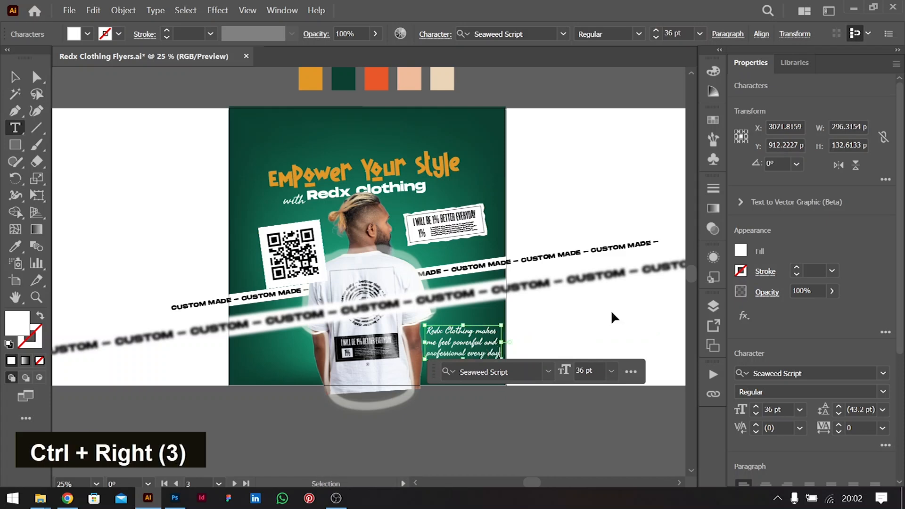
Shrink the testimonial frame slightly around its centre
click(15, 76)
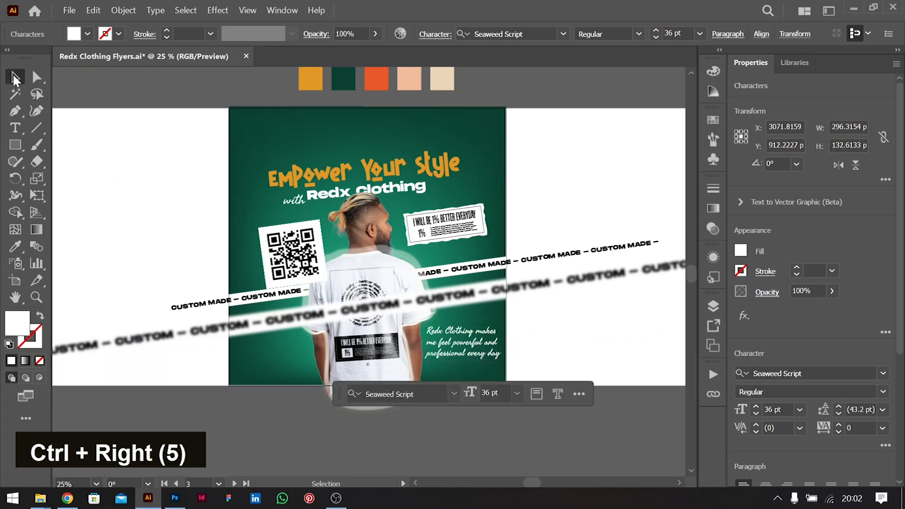
drag(501, 342, 499, 344)
click(540, 327)
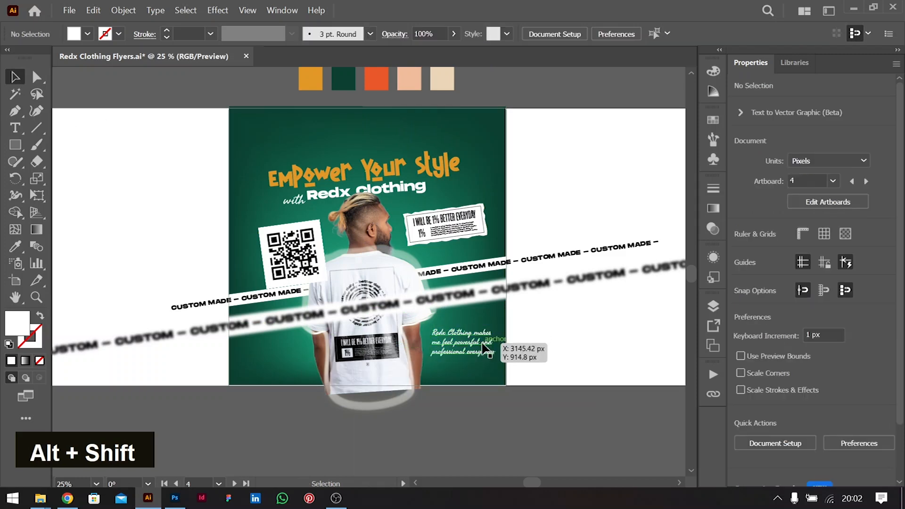
click(483, 346)
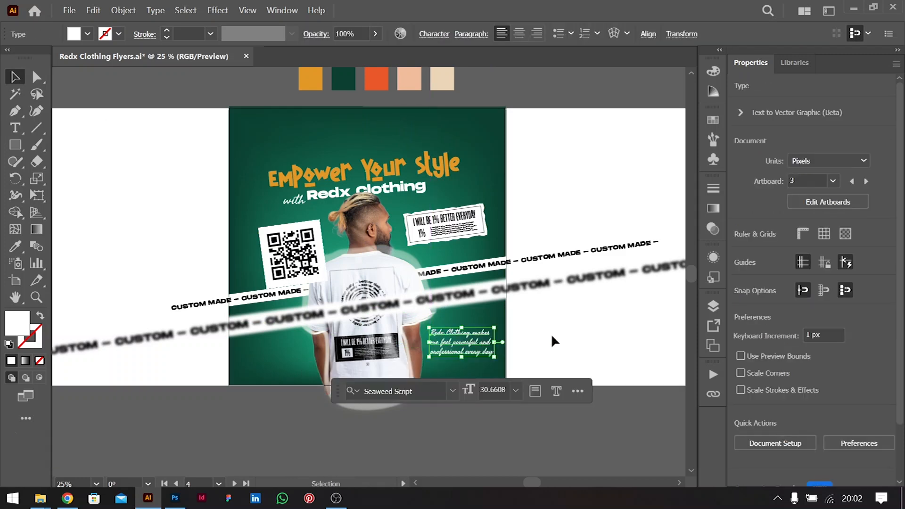
click(521, 239)
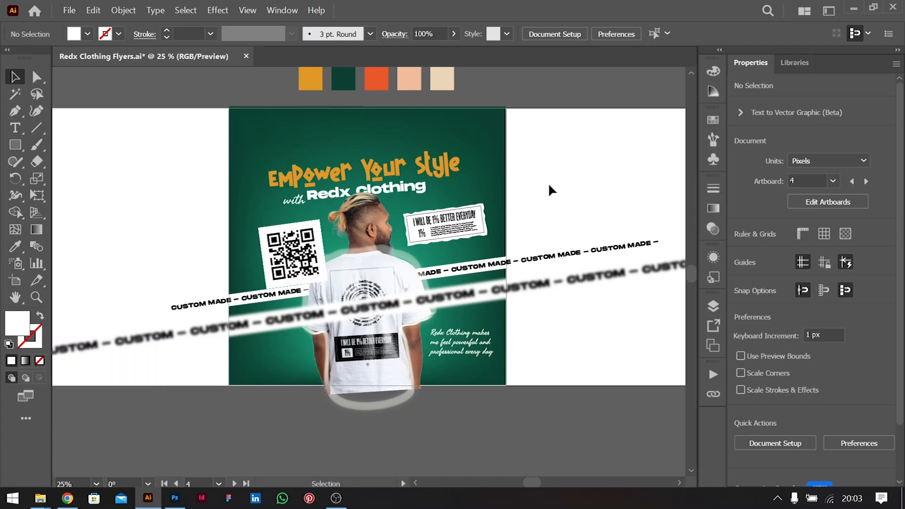
Draw a curved swoosh above the headline at top-left with the Pencil tool
right_click(8, 163)
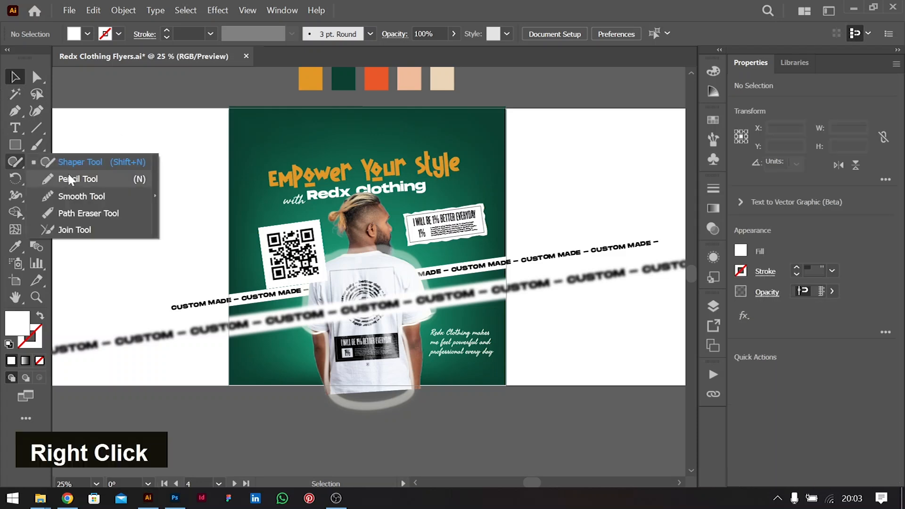
click(76, 178)
drag(330, 125, 246, 164)
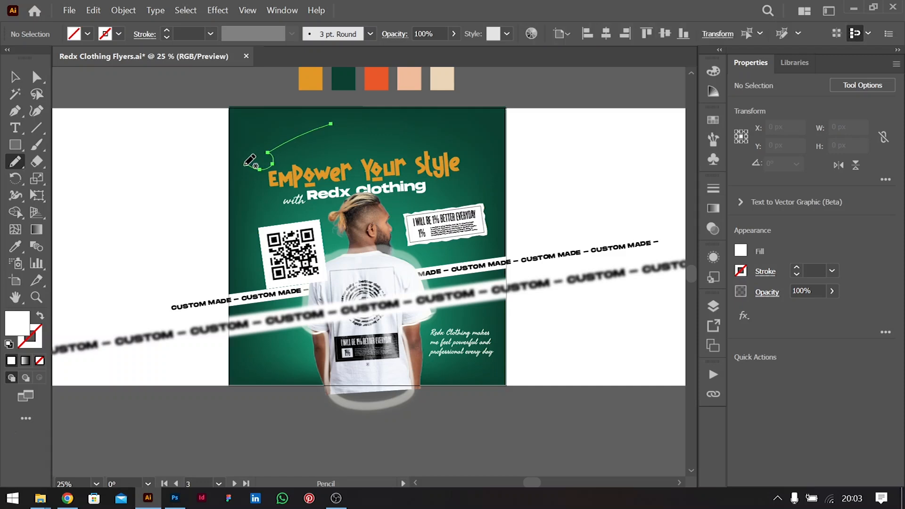
Set the swoosh's stroke weight to 6 pt
click(807, 270)
key(shift+Down)
key(Up)
key(Up)
key(shift+Up)
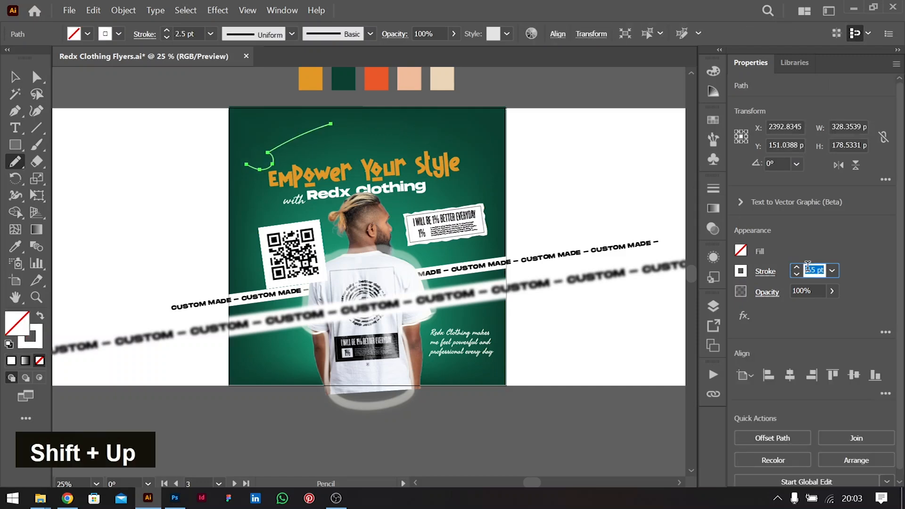
key(Down)
key(Up)
key(Up)
key(Up)
key(Up)
key(Up)
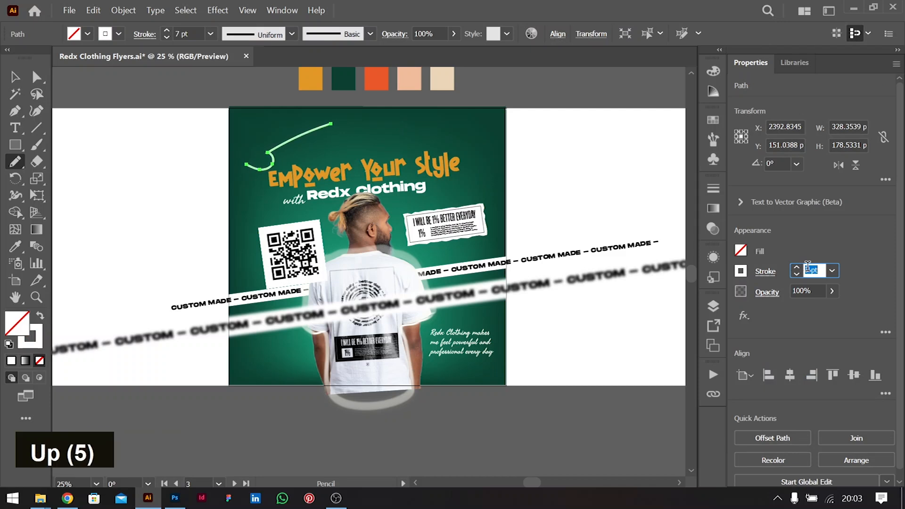
key(Up)
key(Down)
key(Down)
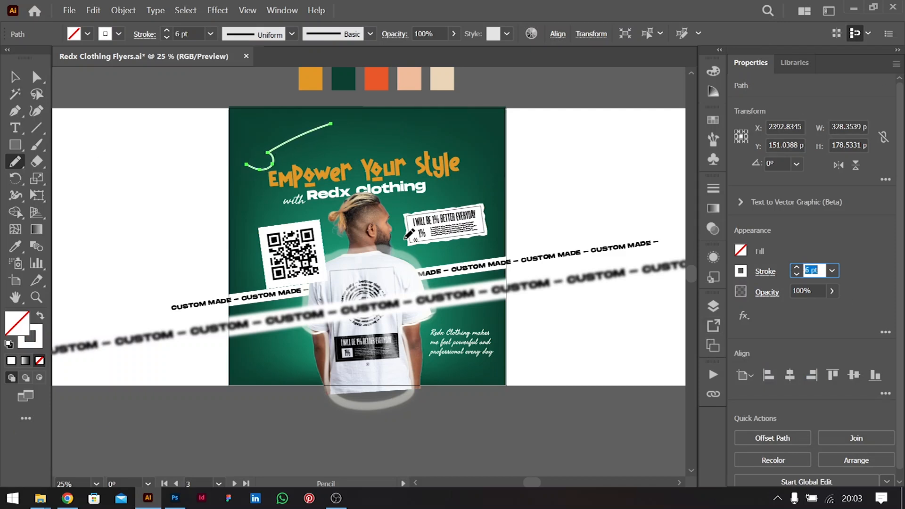
Draw pairs of small arc accents beside the man's head, shoulder, arm and testimonial
mouse_move(391, 203)
mouse_down()
mouse_move(382, 197)
mouse_move(389, 210)
mouse_up()
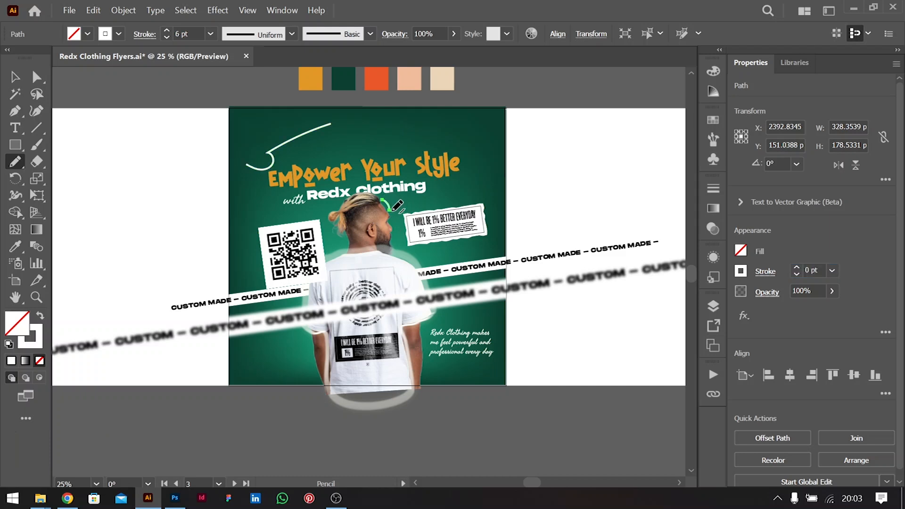
drag(417, 253, 427, 265)
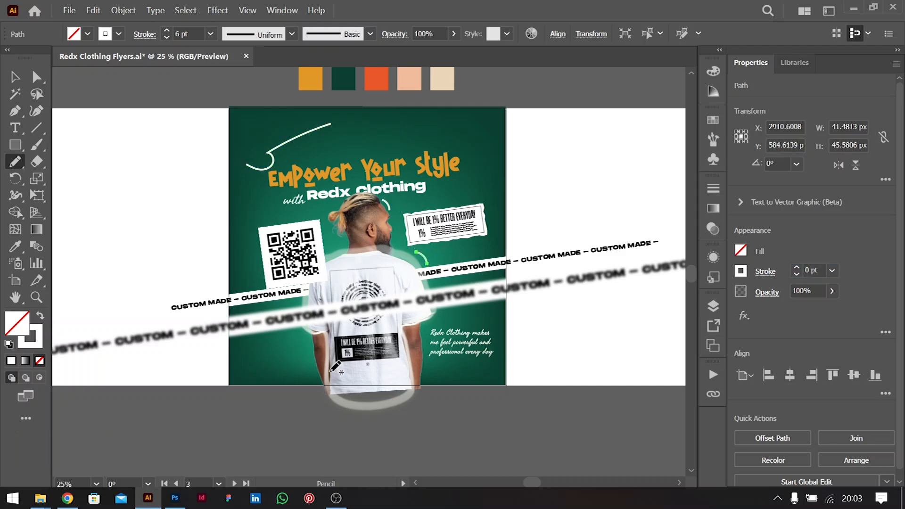
drag(306, 346, 307, 362)
drag(419, 331, 426, 351)
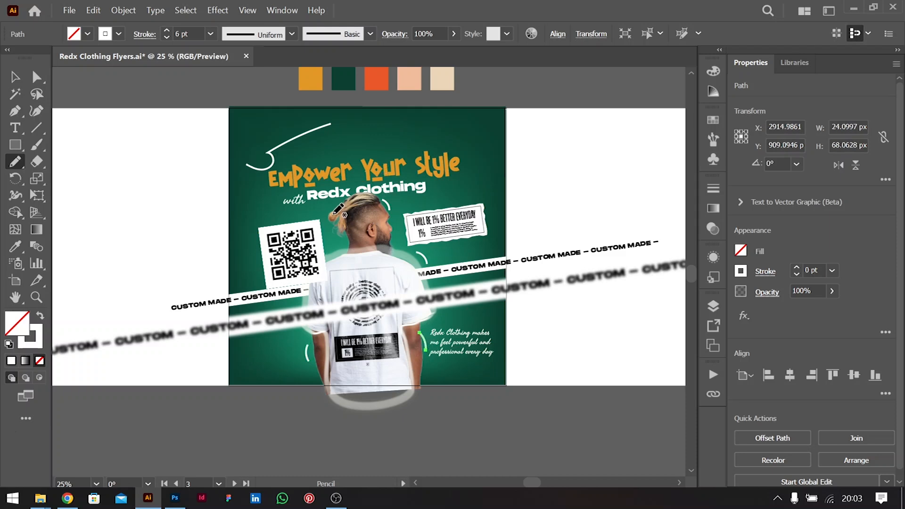
drag(327, 224, 325, 212)
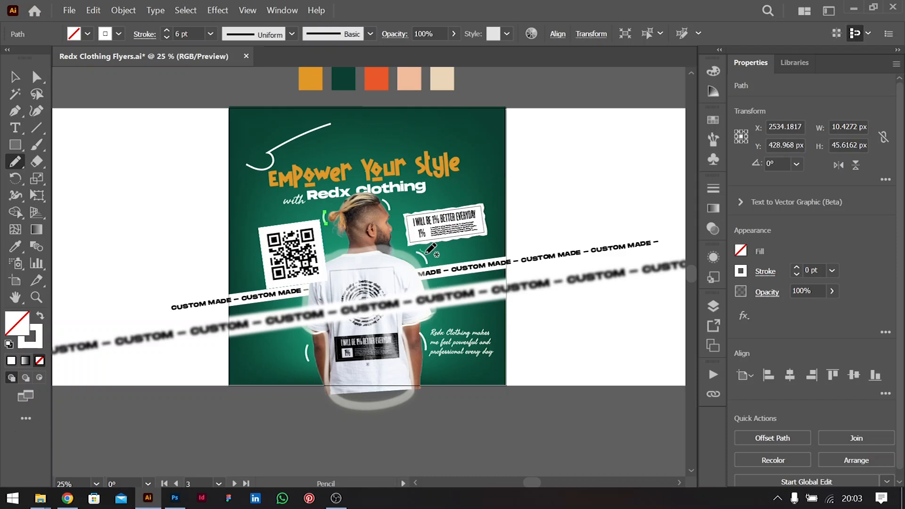
drag(431, 262, 419, 249)
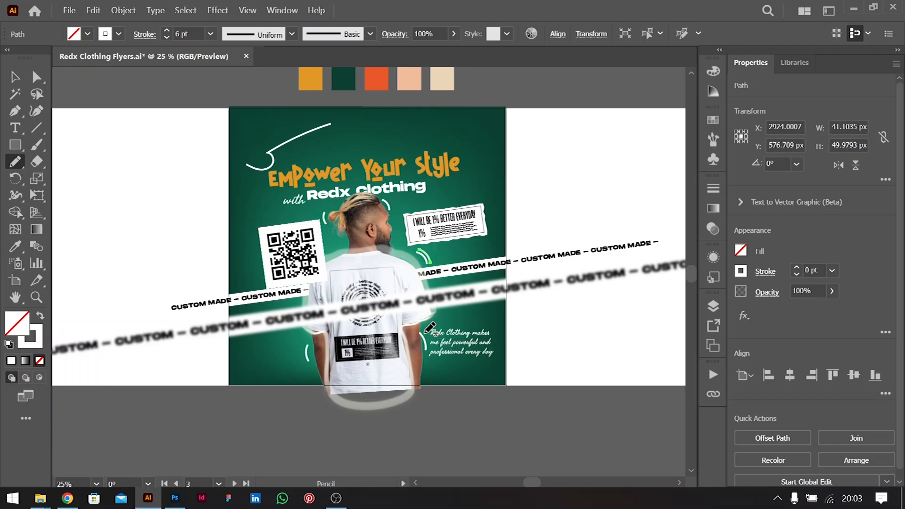
drag(431, 353, 422, 333)
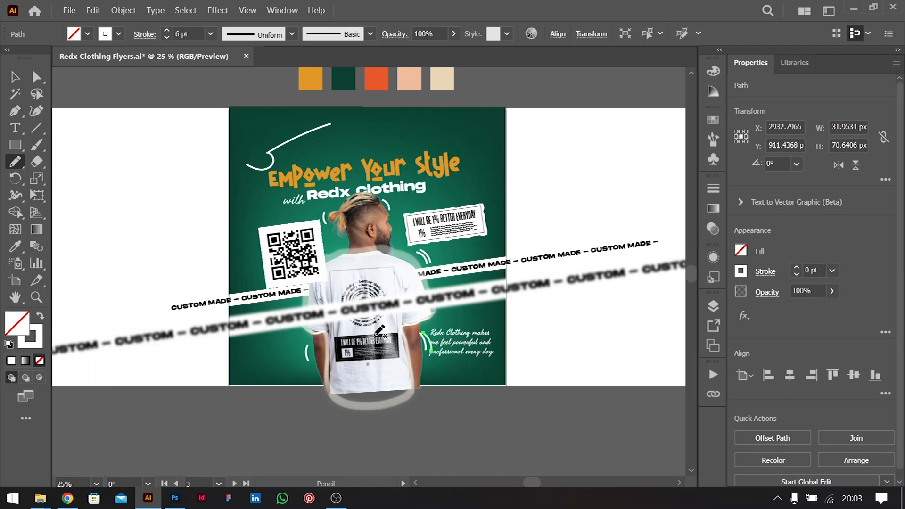
drag(303, 362, 304, 361)
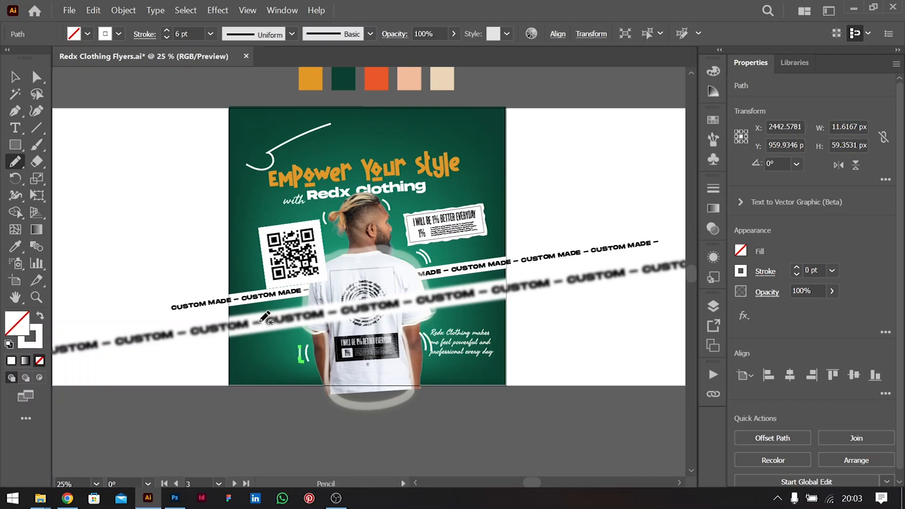
click(15, 76)
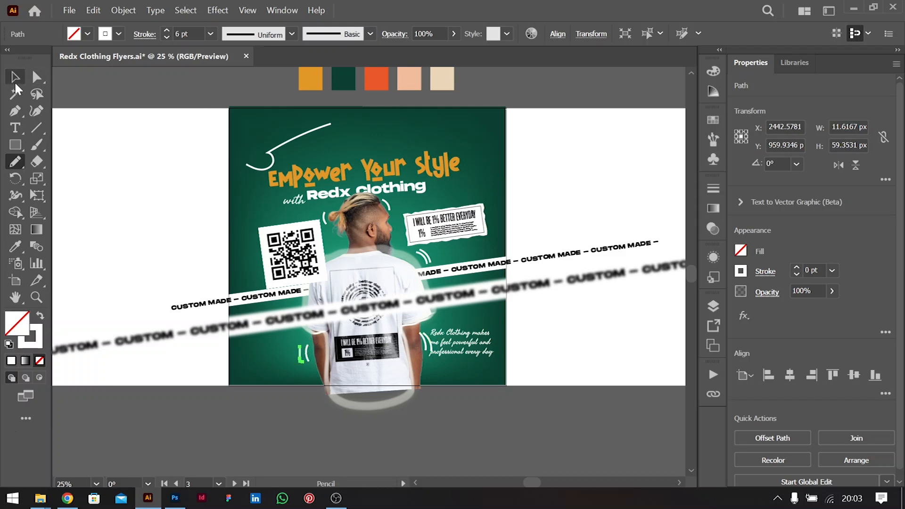
Delete the top-left swoosh and draw wavy swooshes at the top-left and top-right corners
click(276, 158)
key(BackSpace)
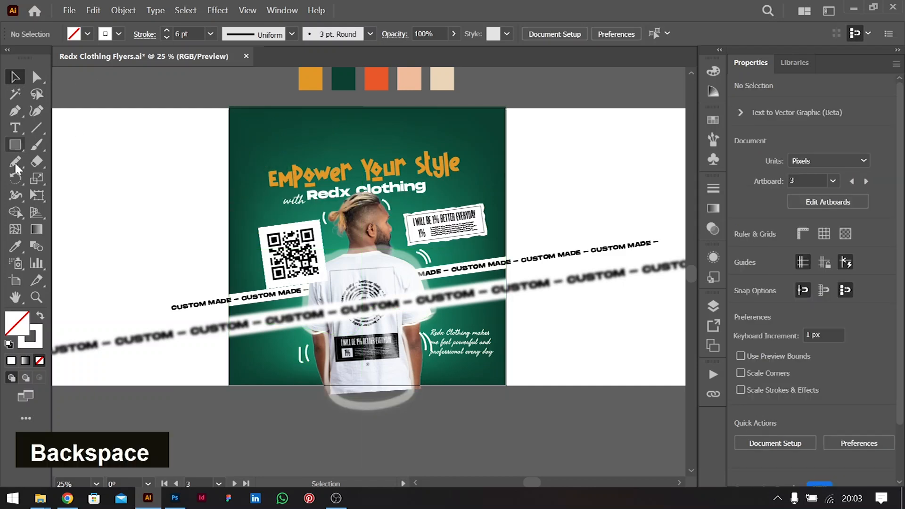
click(15, 162)
drag(271, 152, 337, 120)
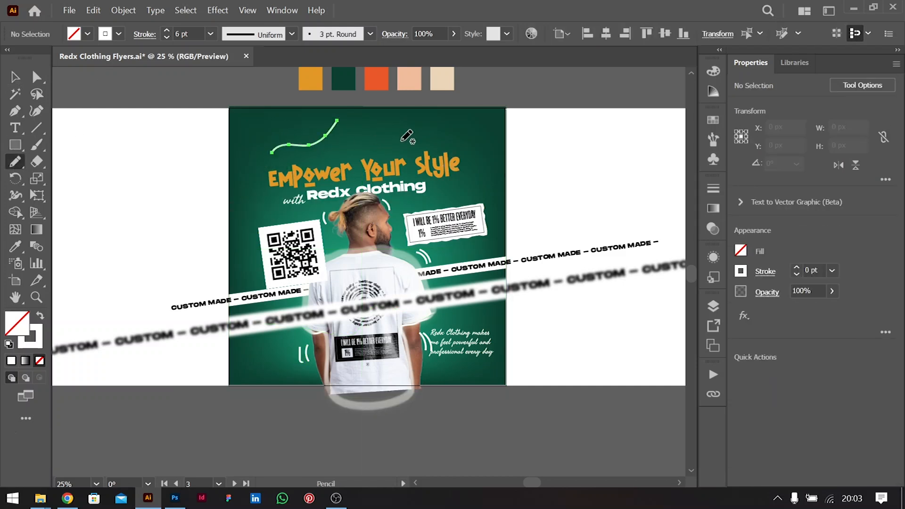
drag(445, 124, 491, 147)
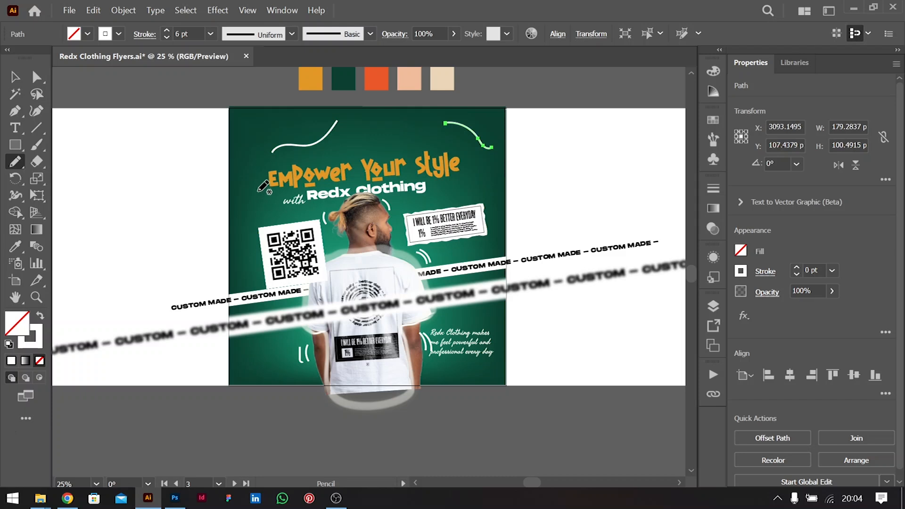
Add two strokes down the left edge and second lines under both top swooshes
drag(259, 188, 242, 225)
drag(260, 193, 250, 228)
mouse_move(280, 159)
mouse_down()
mouse_move(315, 151)
mouse_move(340, 127)
mouse_up()
drag(443, 133, 480, 149)
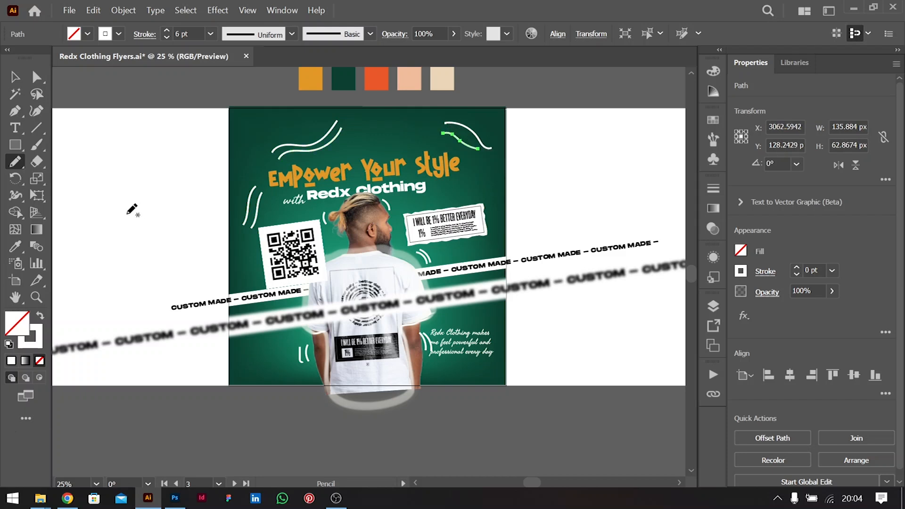
click(14, 76)
double_click(126, 202)
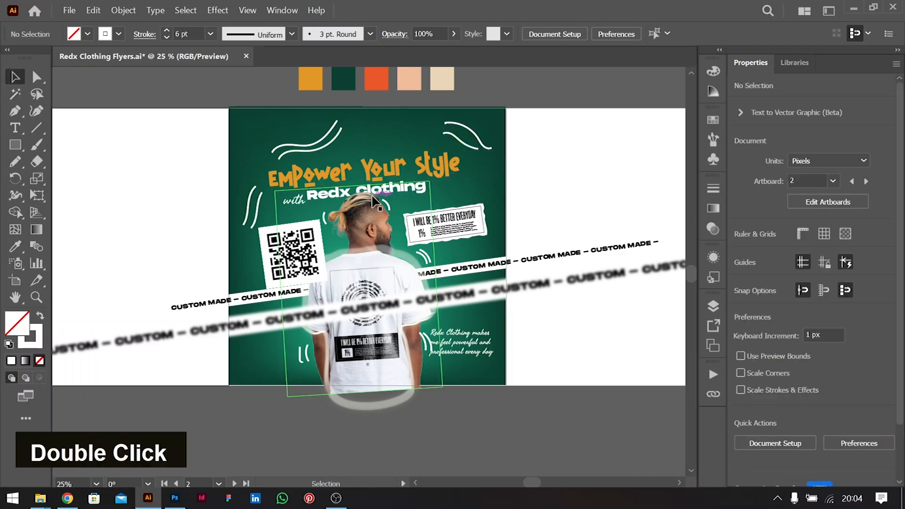